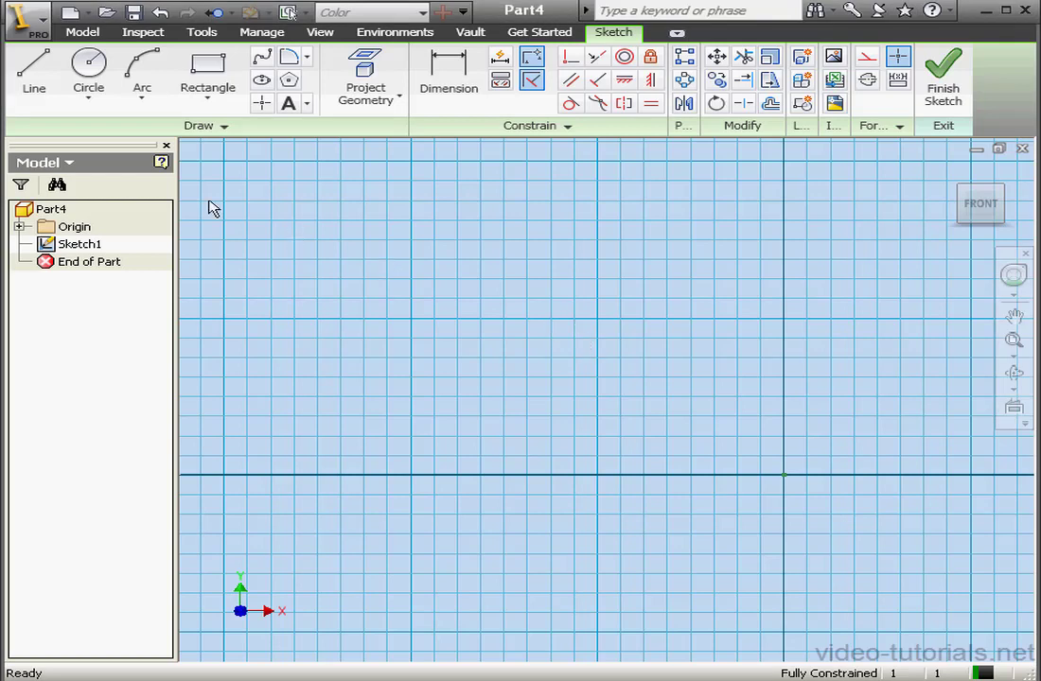
Sketch a closed seven-line profile from the origin, about 1 in tall, with a step of about 0.5 in and a sloped opposite upper corner.
left_click(34, 80)
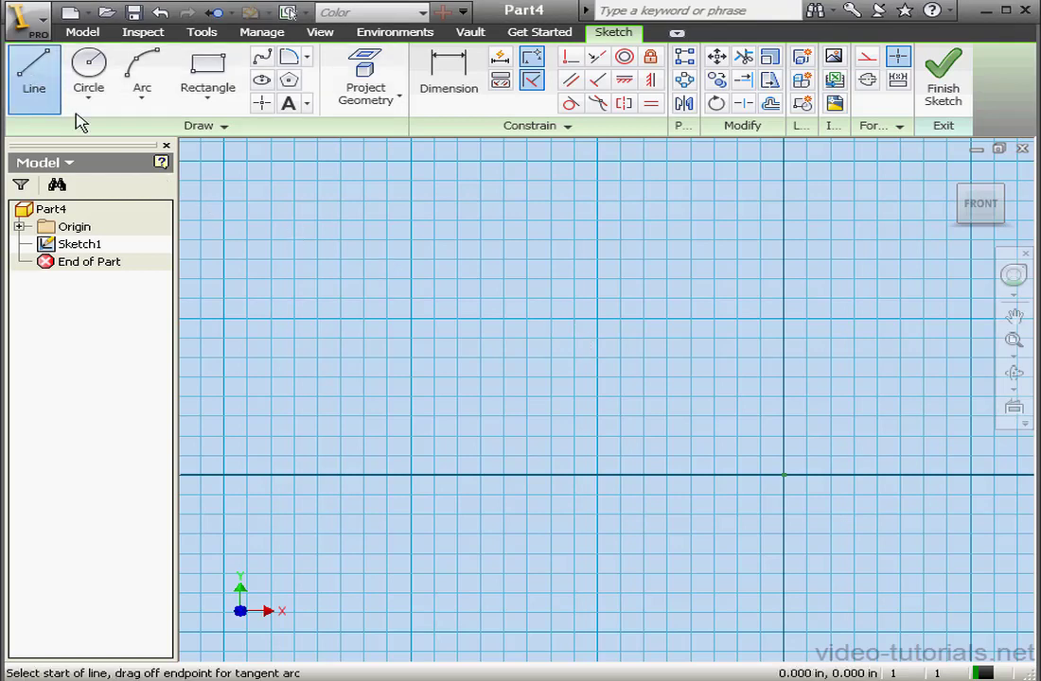
left_click(782, 475)
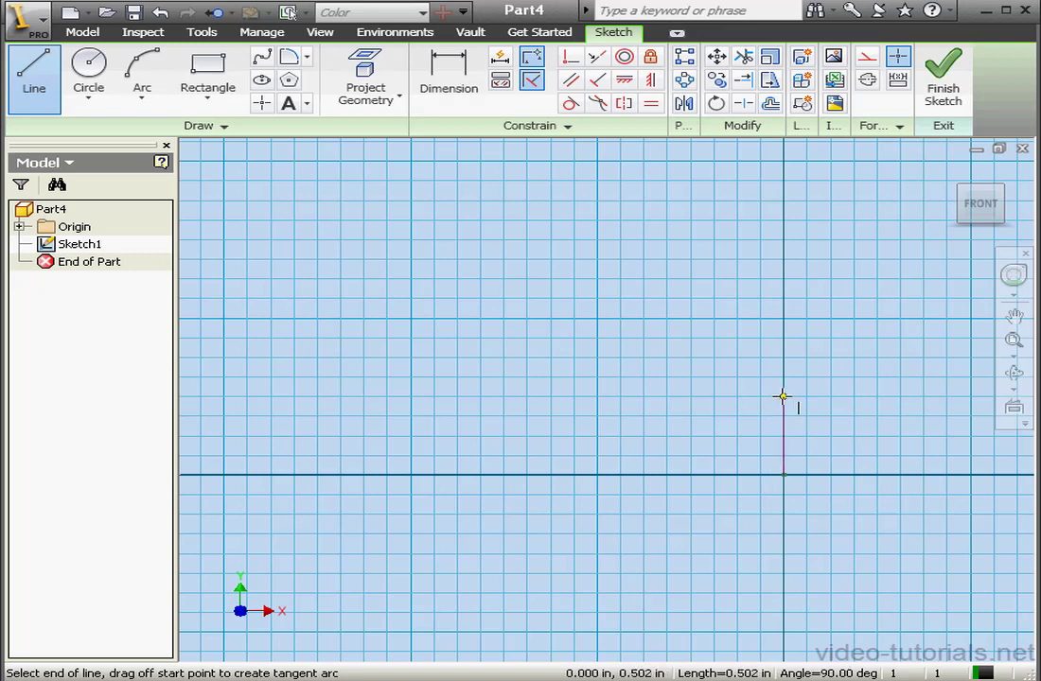
left_click(783, 396)
left_click(690, 396)
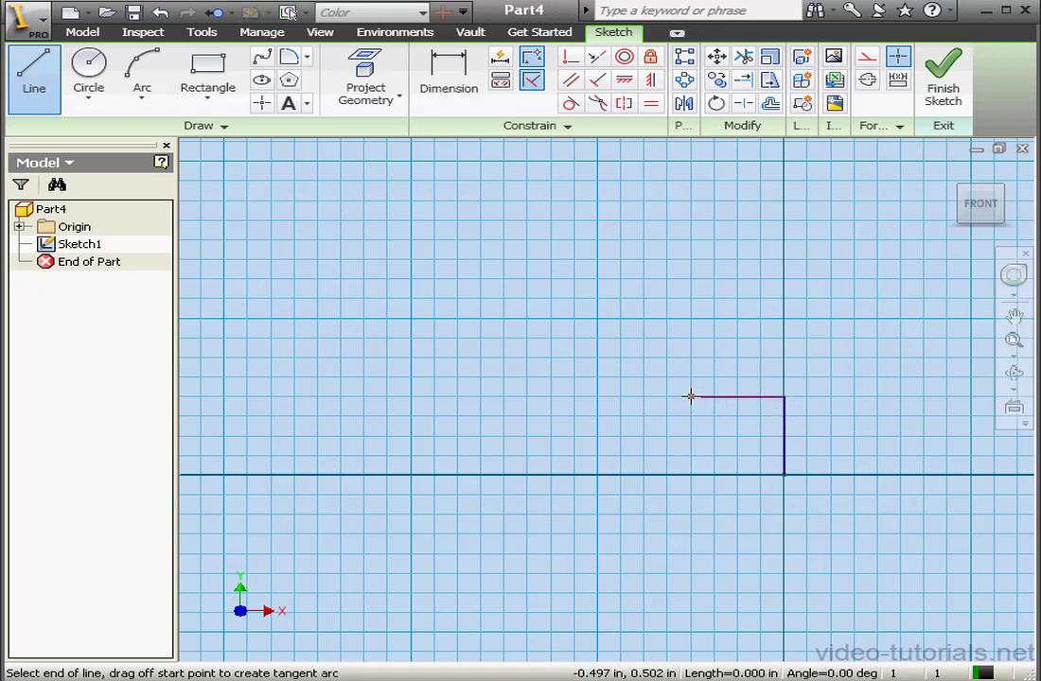
left_click(690, 318)
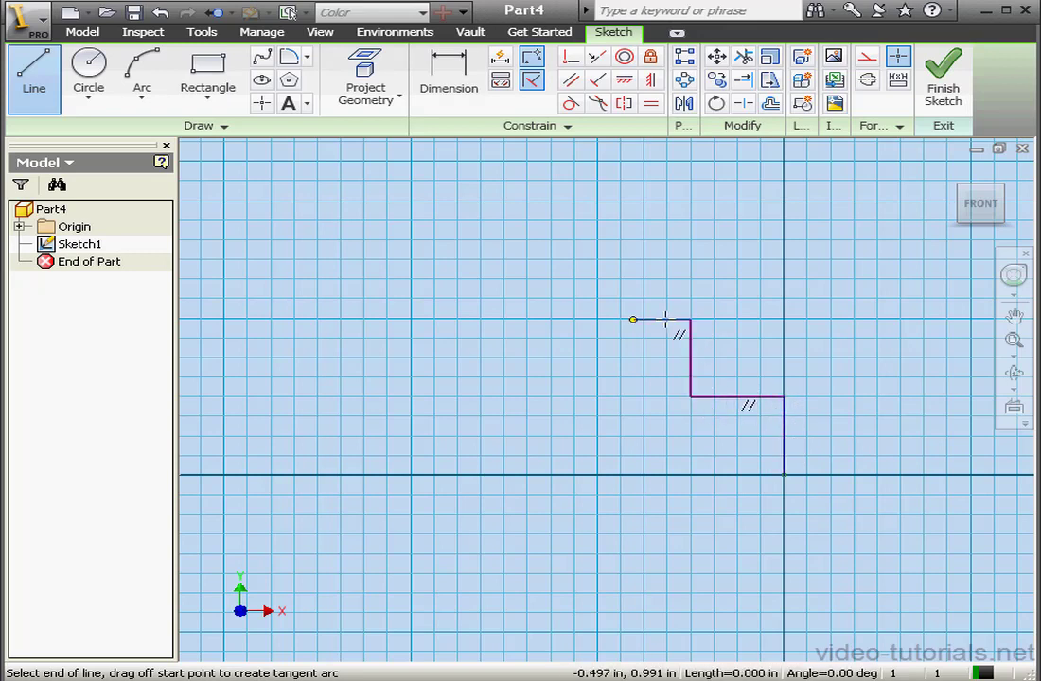
left_click(412, 320)
left_click(294, 378)
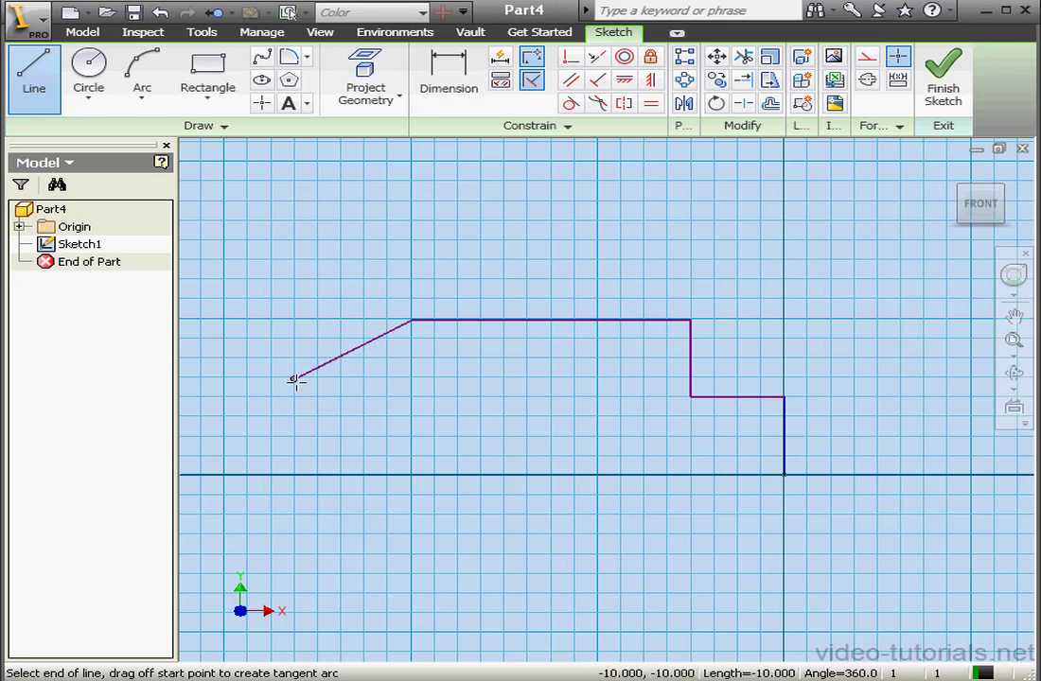
left_click(295, 475)
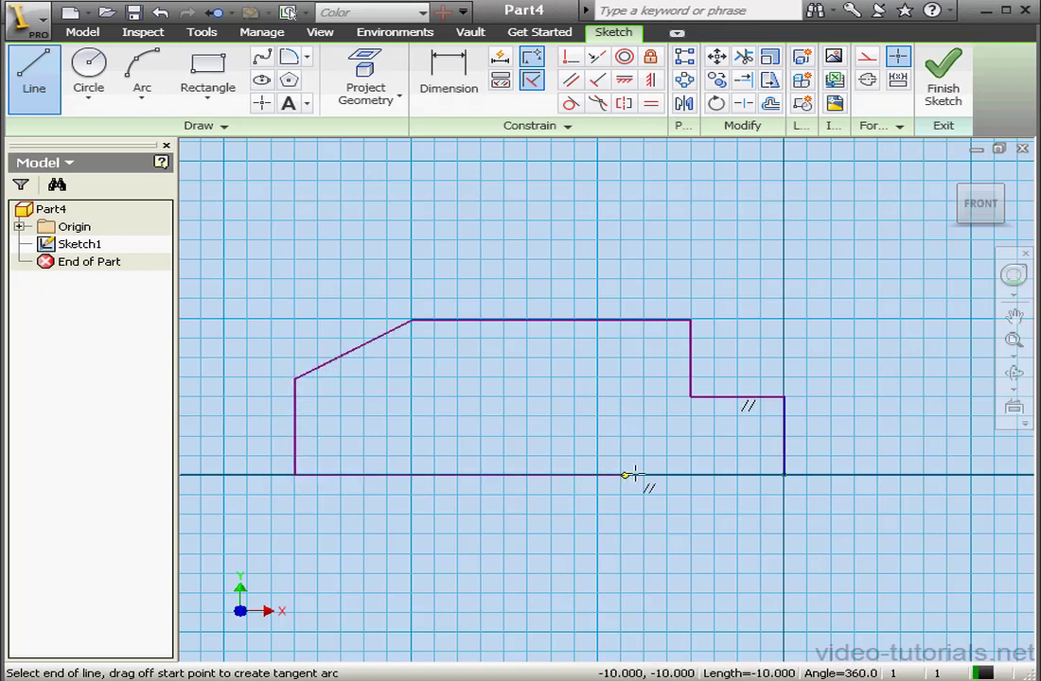
left_click(784, 475)
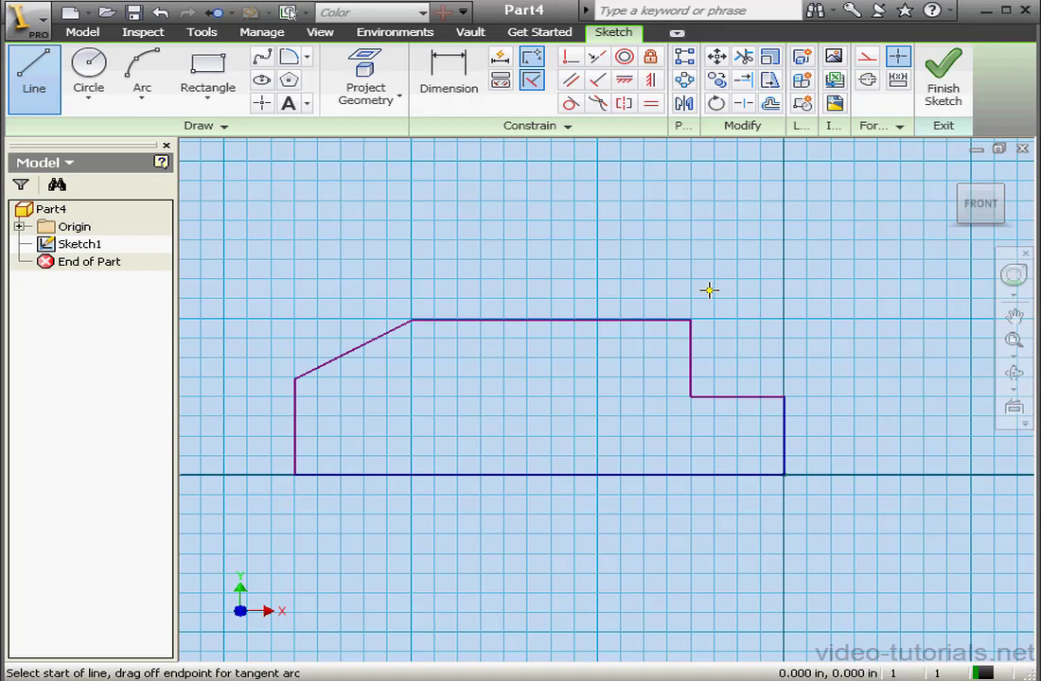
right_click(690, 238)
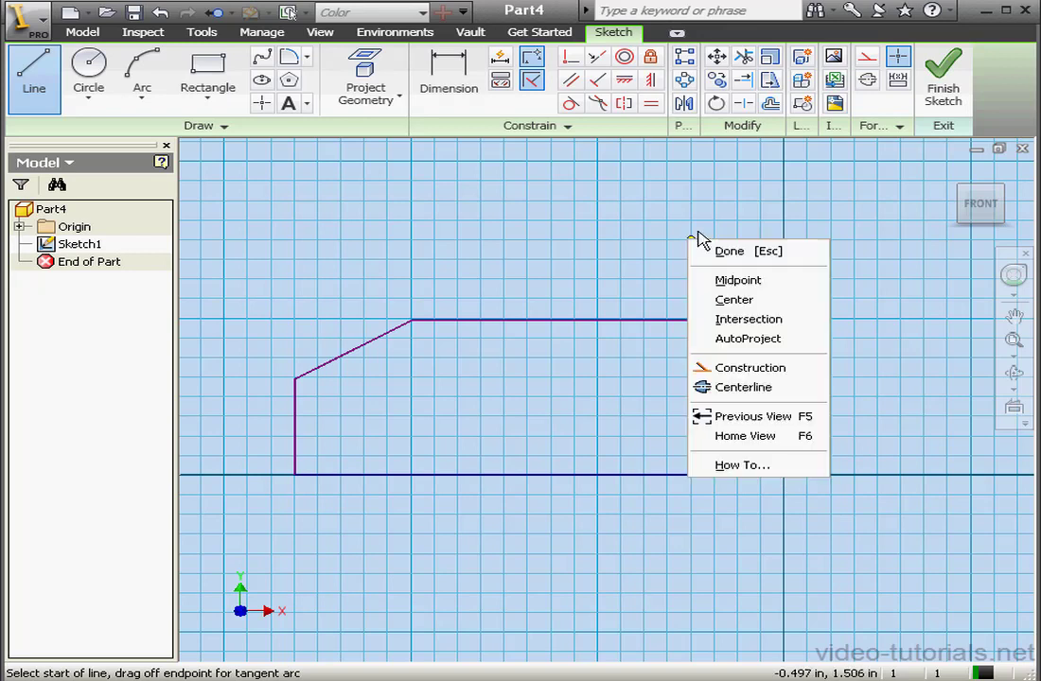
left_click(741, 254)
Apply an equal constraint between the vertical and horizontal edges of the profile's step.
left_click(651, 103)
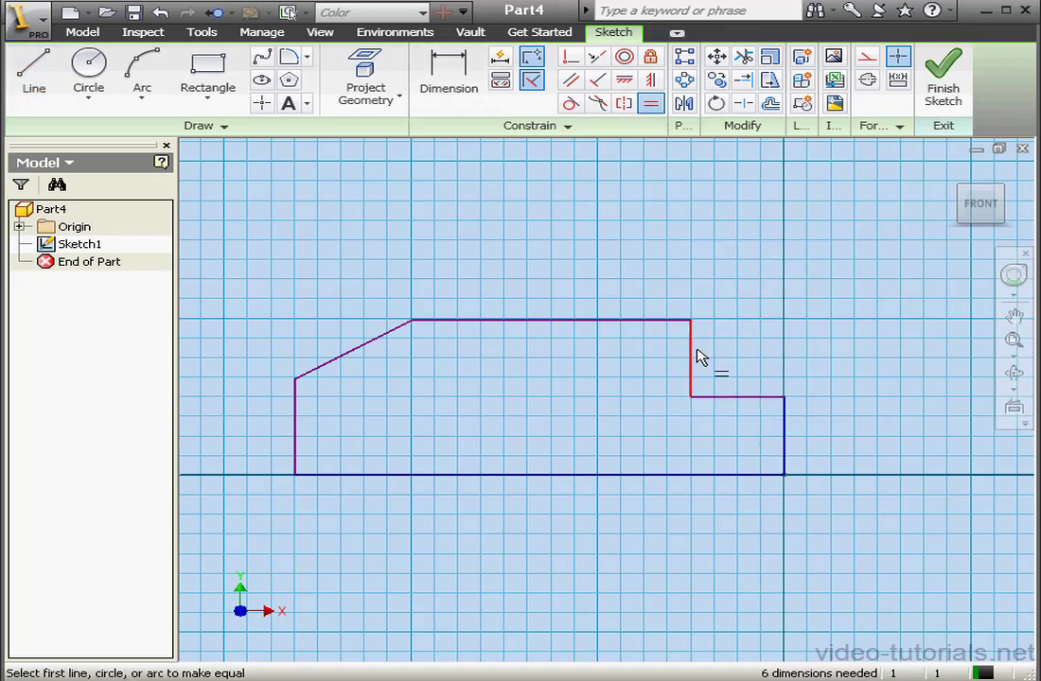
left_click(697, 358)
left_click(736, 398)
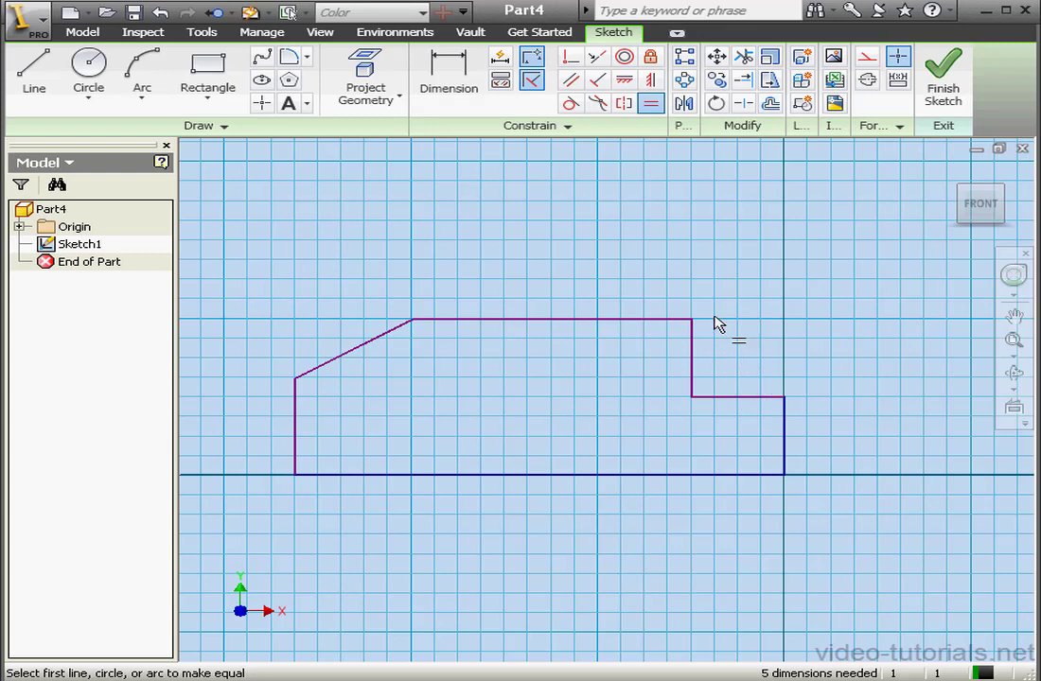
right_click(671, 230)
left_click(708, 245)
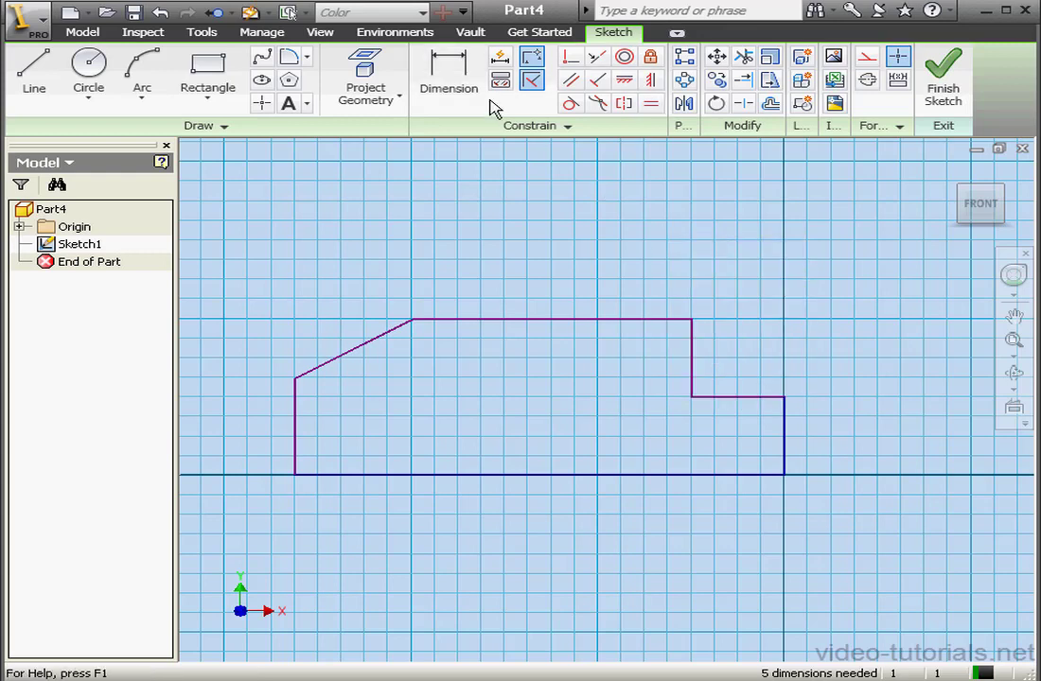
Dimension the horizontal edge of the profile's step to 0.5 in.
left_click(456, 75)
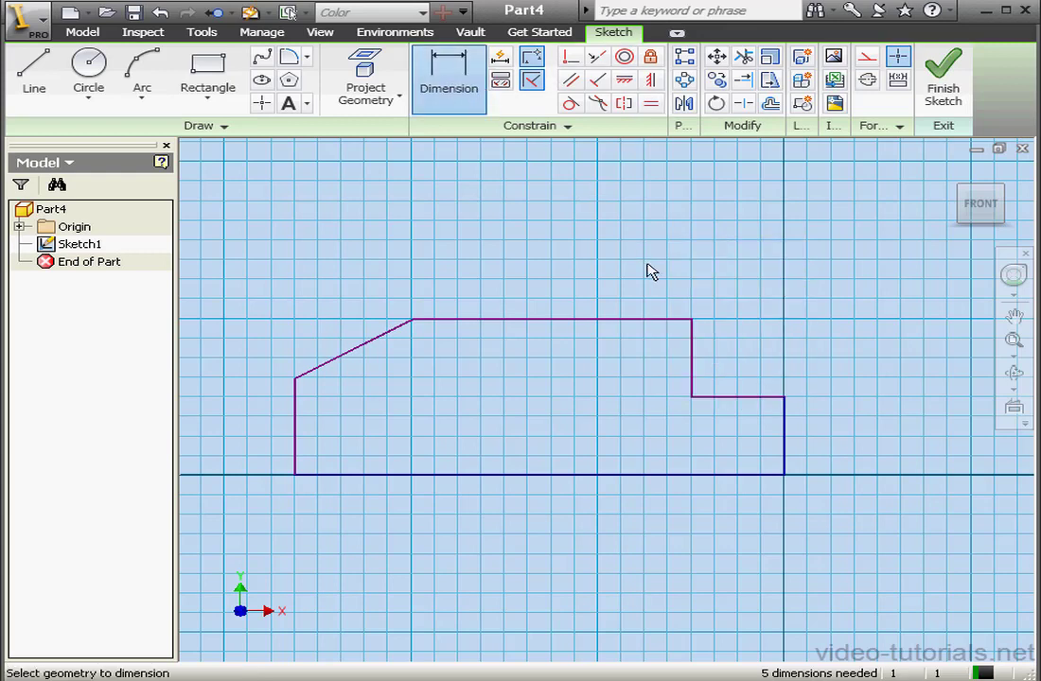
left_click(729, 398)
left_click(772, 354)
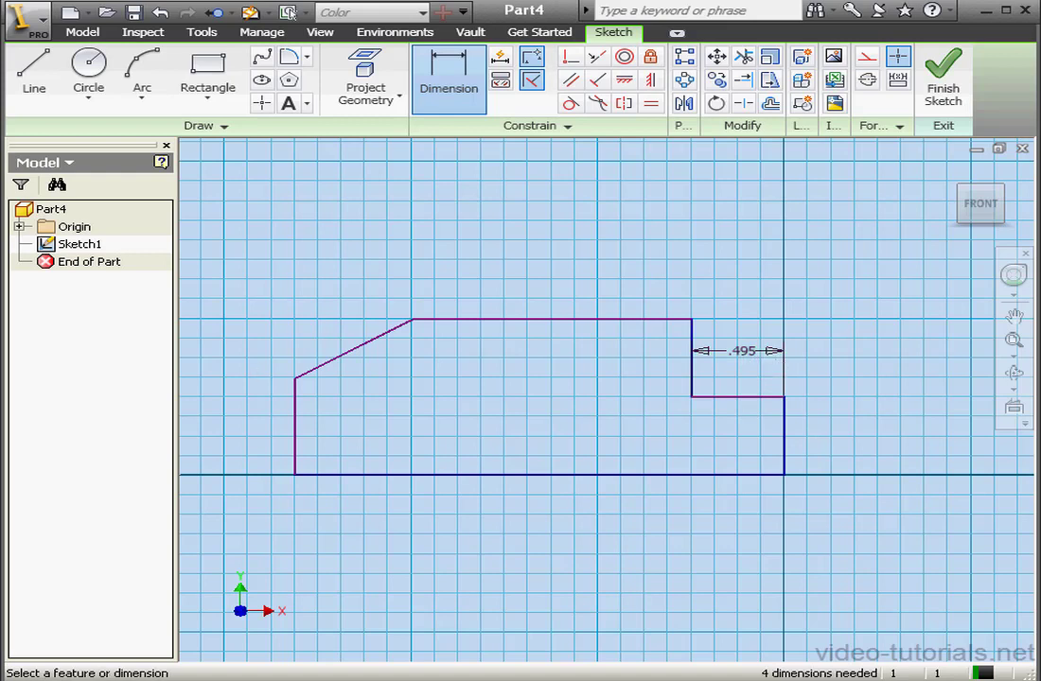
left_click_drag(744, 236, 666, 238)
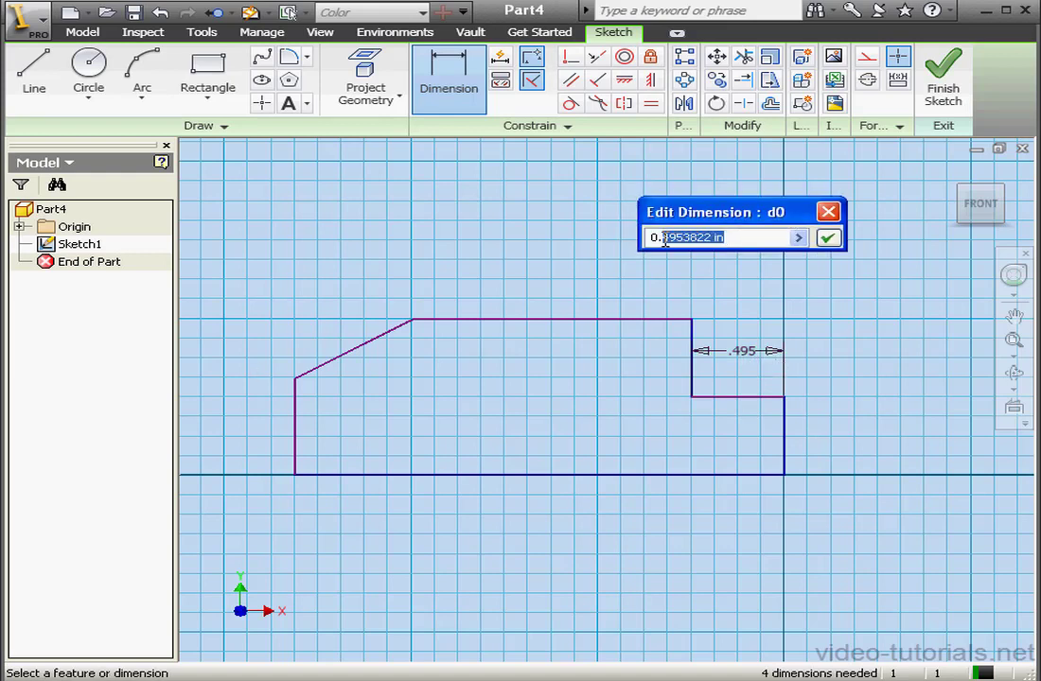
type("5")
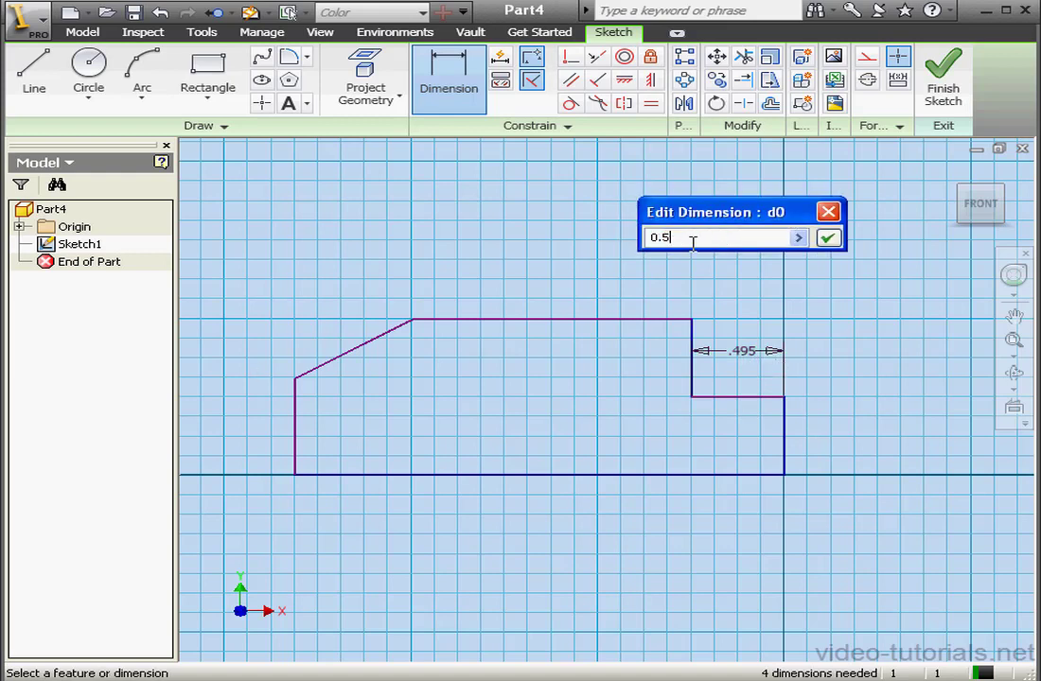
left_click(829, 240)
Dimension the angle between the sloped line and the long upper horizontal line to 150 degrees.
left_click(344, 353)
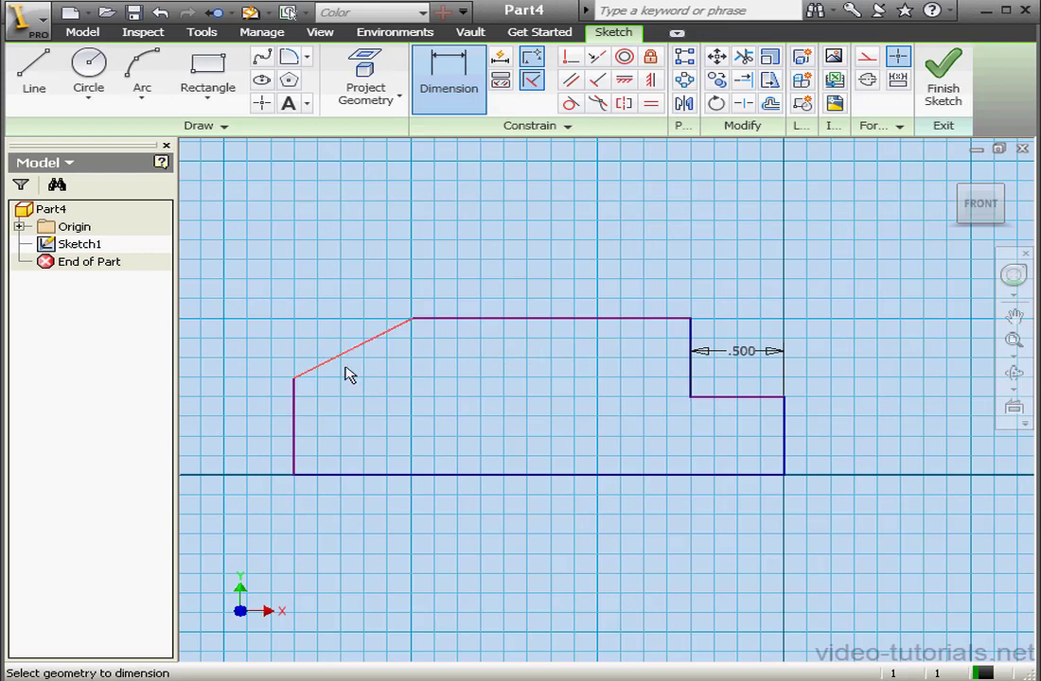
left_click(465, 319)
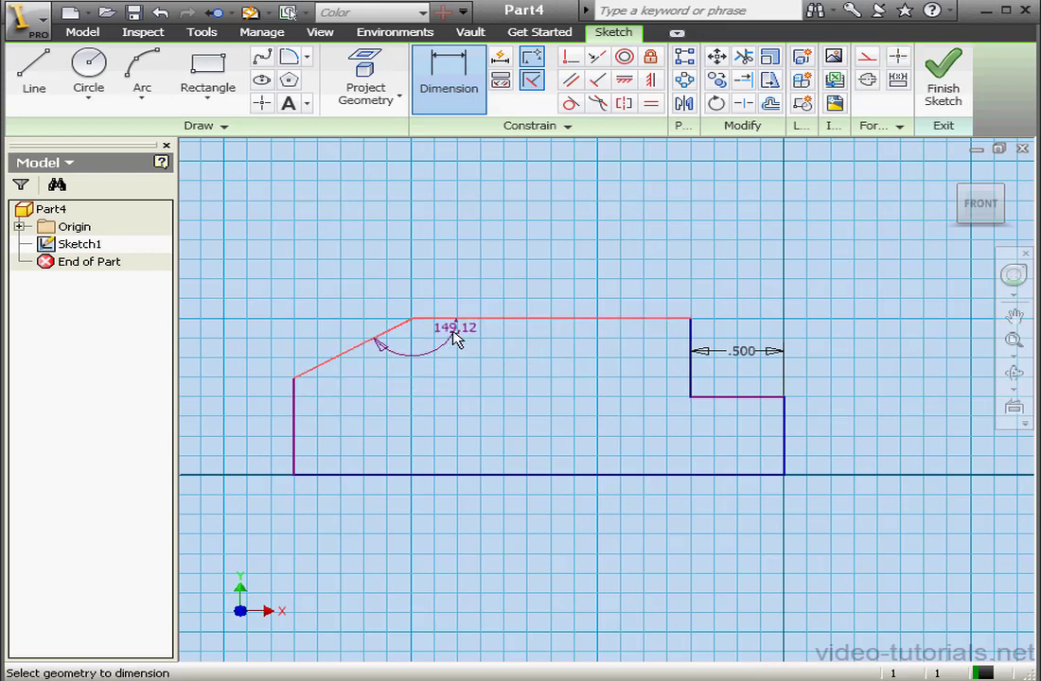
left_click(447, 376)
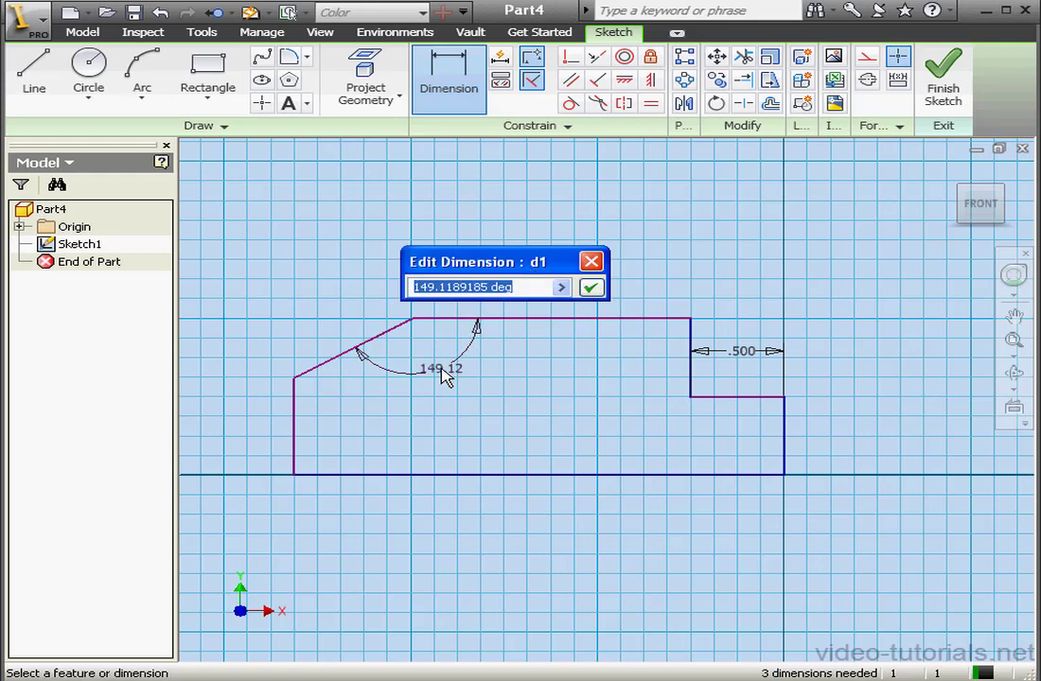
type("1")
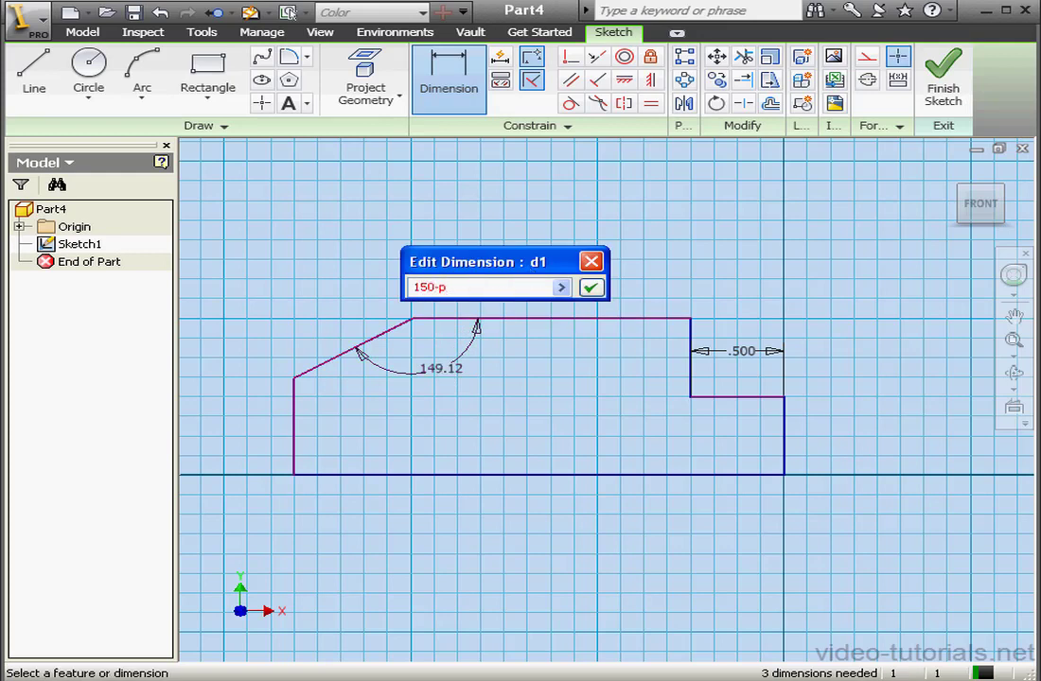
type("50")
left_click(591, 287)
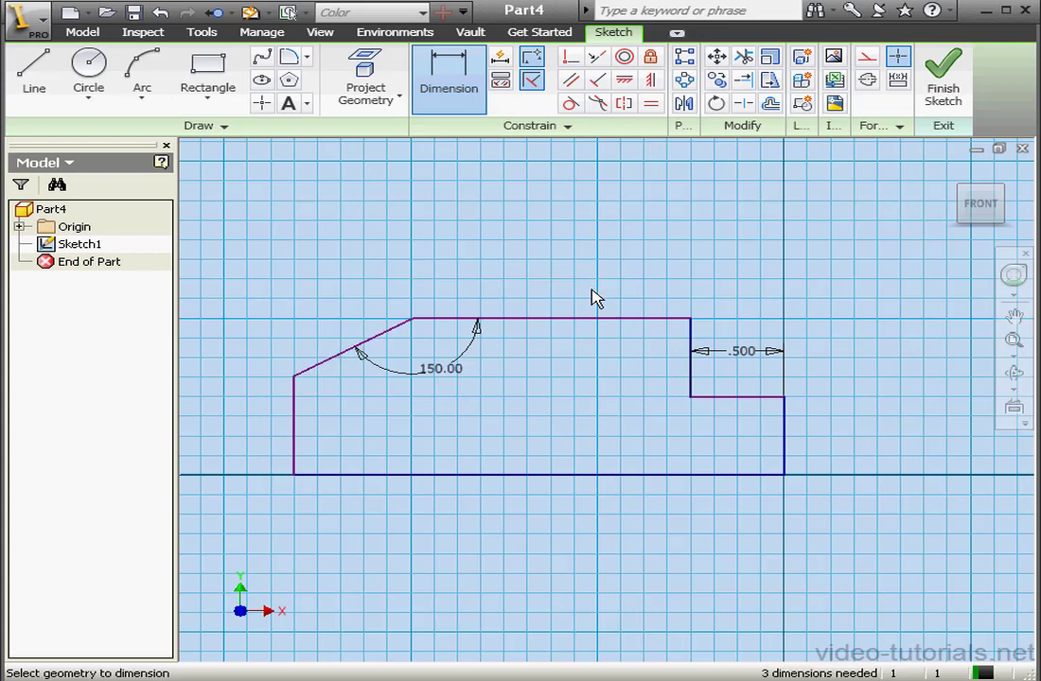
Finish the profile sketch and extrude it by a distance into a new solid.
left_click(936, 95)
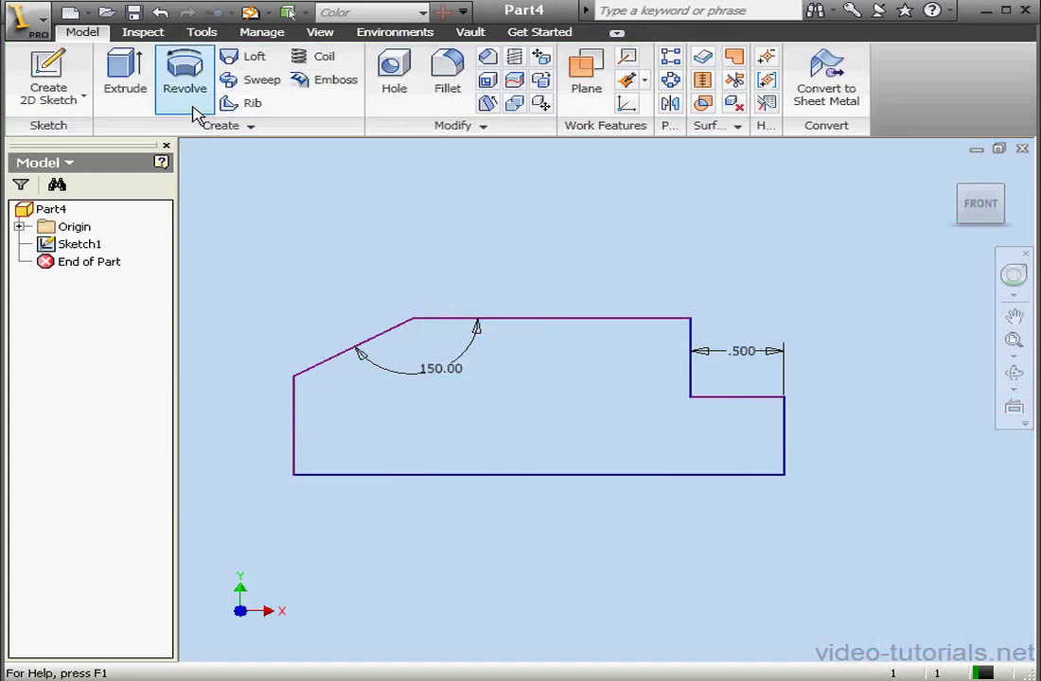
left_click(125, 80)
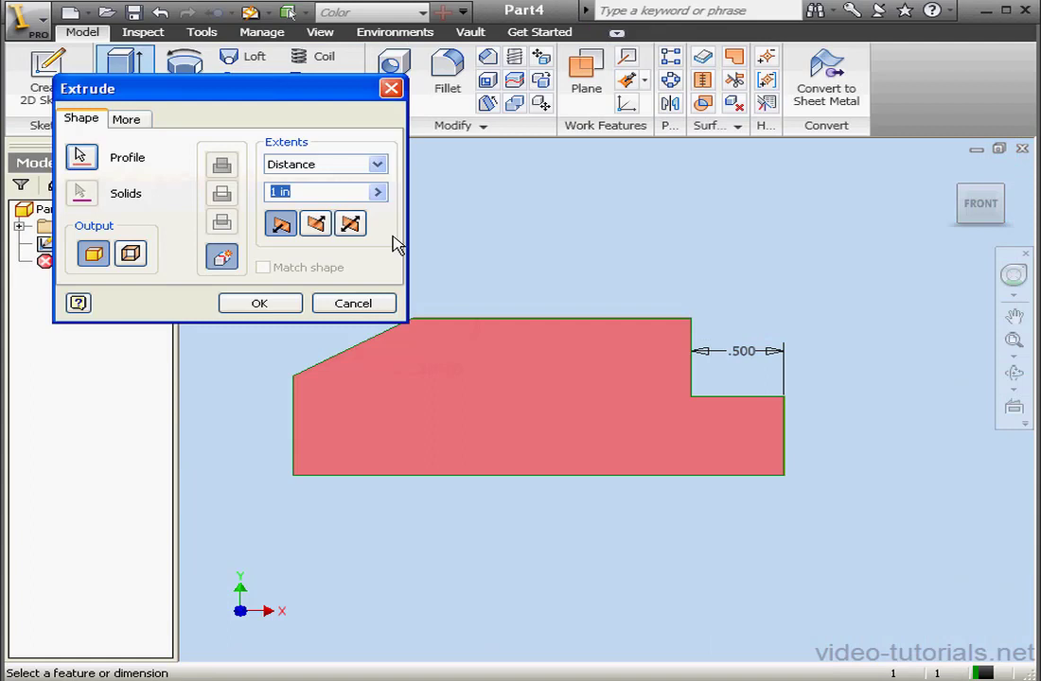
left_click(281, 303)
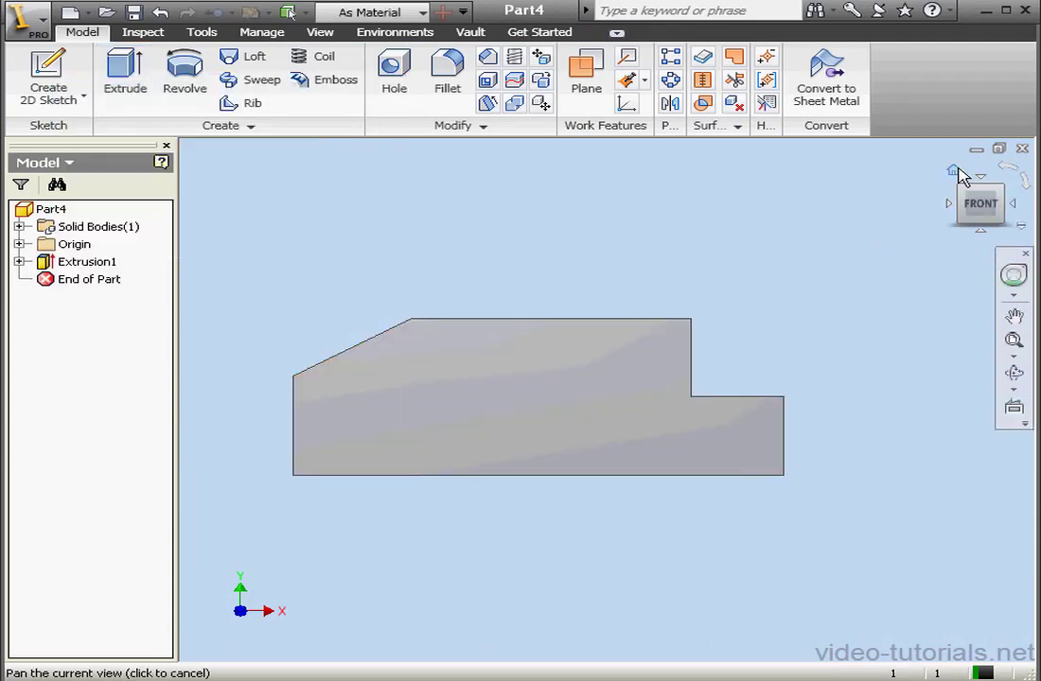
Start a sketch on the solid's top face and place a point about 0.69 in from the step-side edge and 0.78 in from the front edge.
left_click(953, 171)
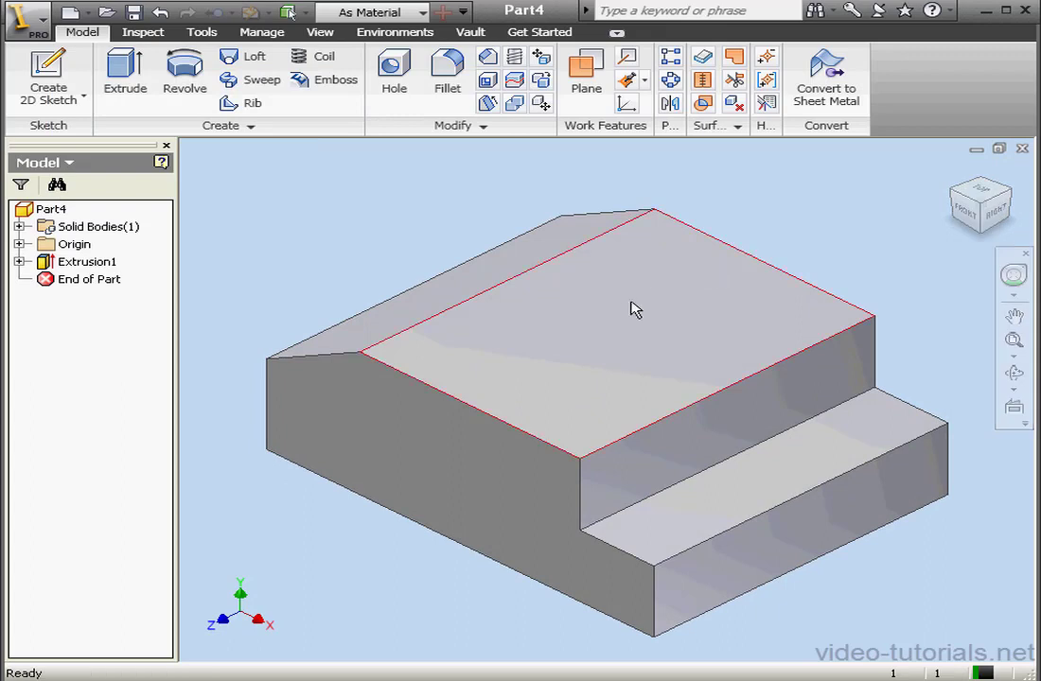
right_click(617, 289)
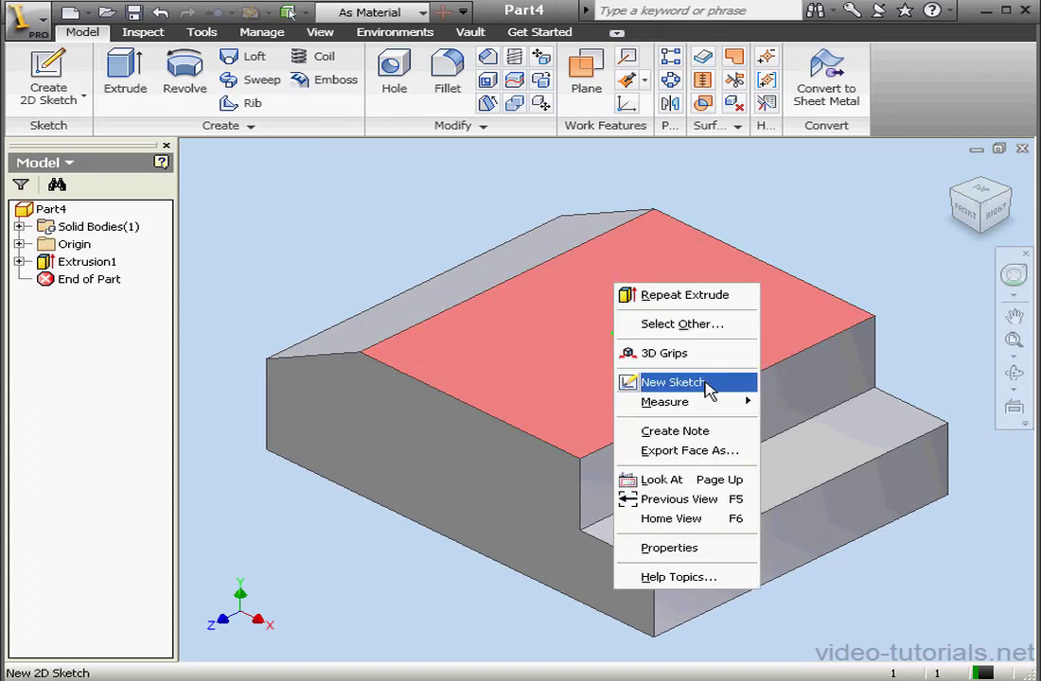
left_click(705, 382)
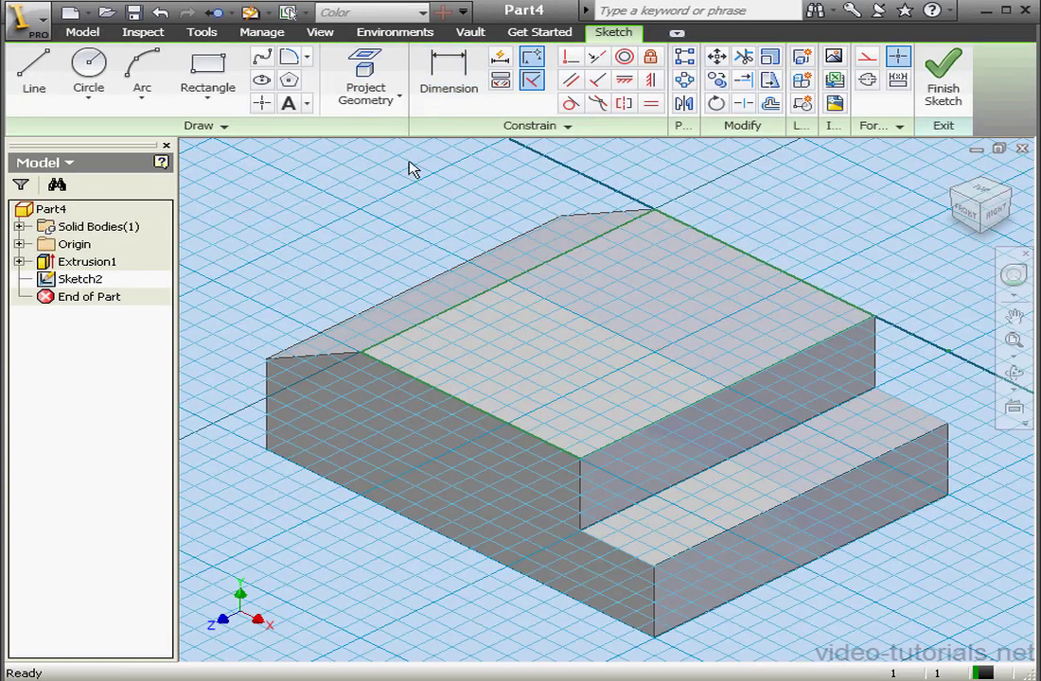
left_click(262, 103)
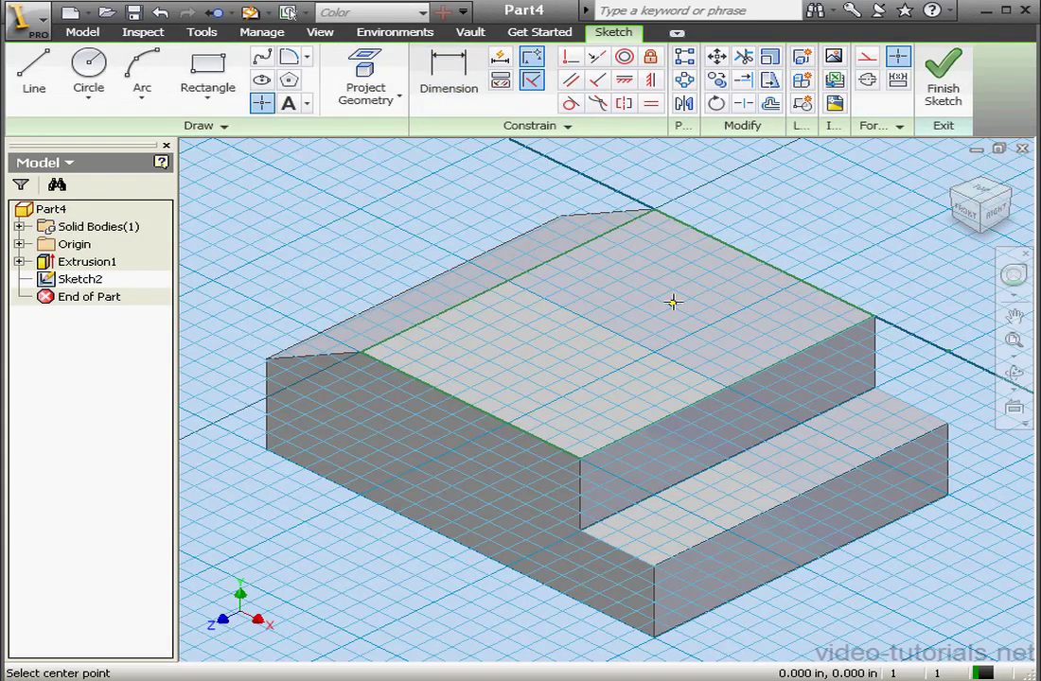
left_click(593, 354)
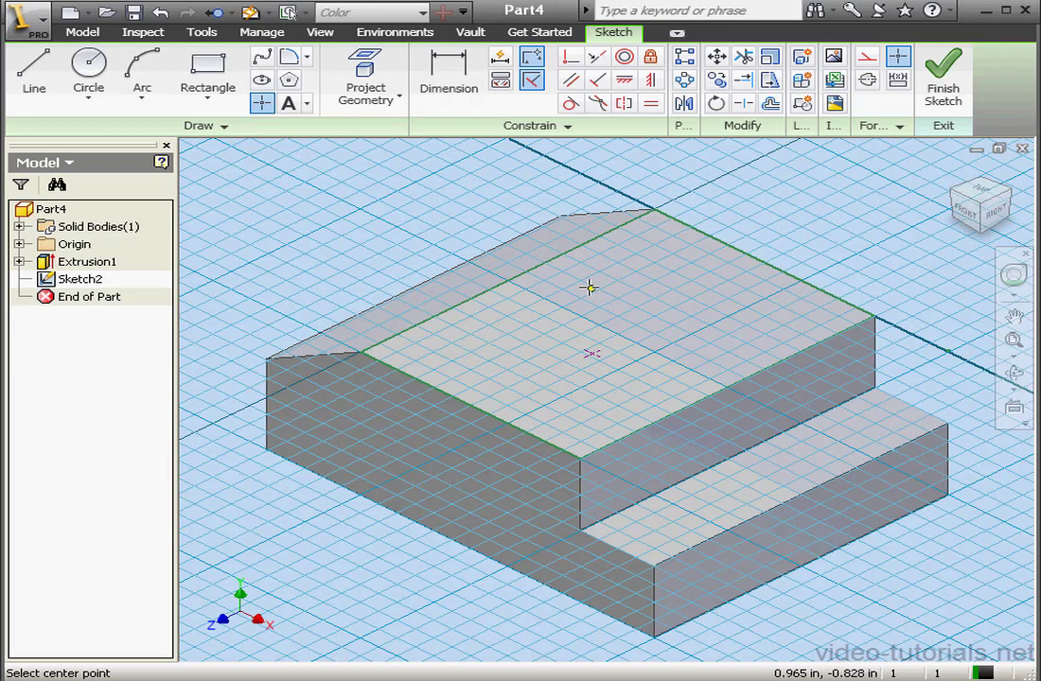
Dimension the sketch point 0.5 in from the top face's step-side edge.
left_click(457, 80)
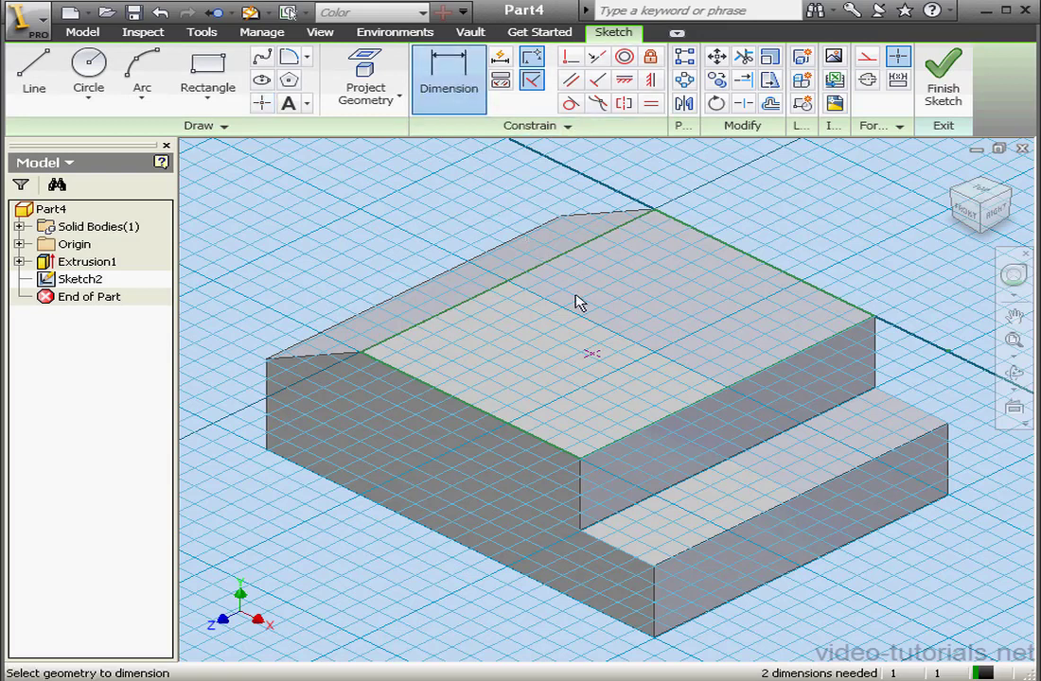
left_click(589, 359)
left_click(688, 411)
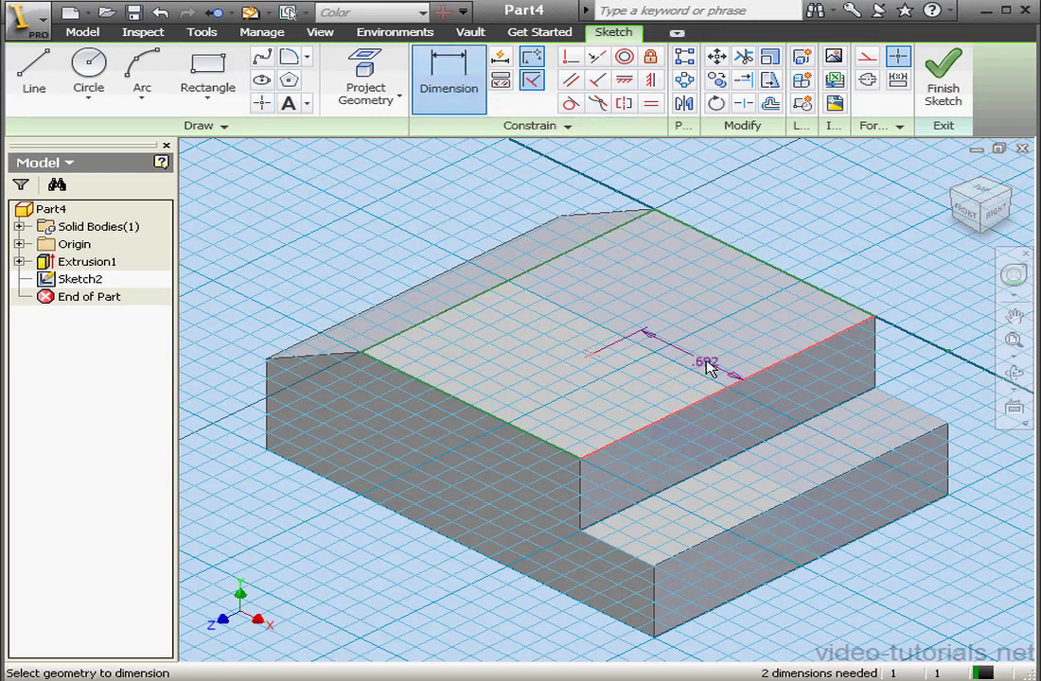
left_click(719, 368)
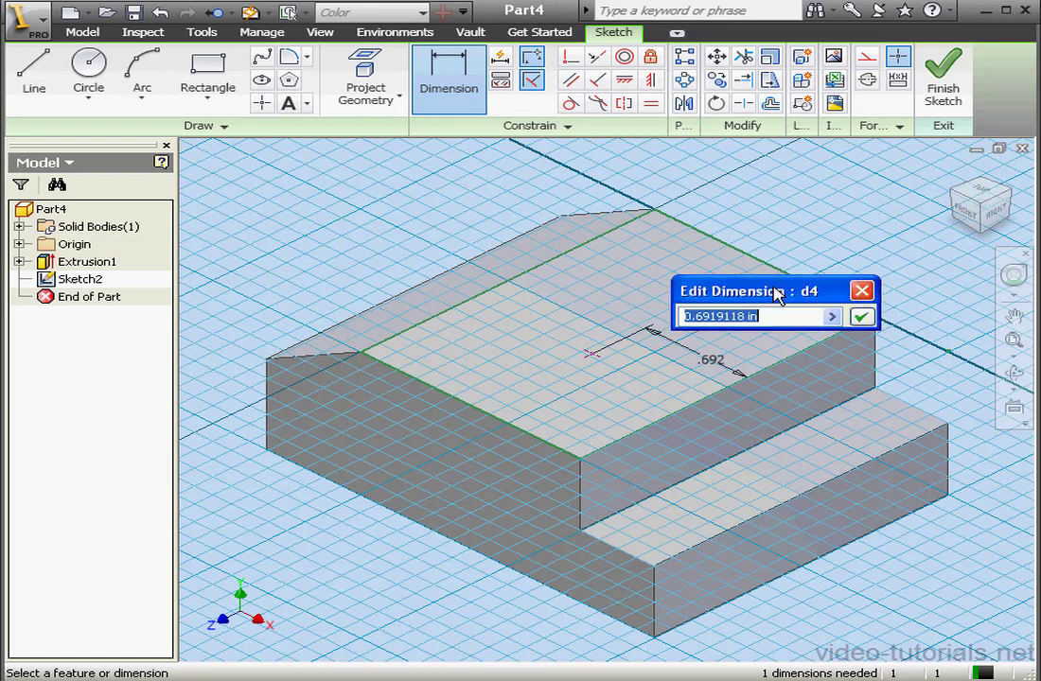
type(".")
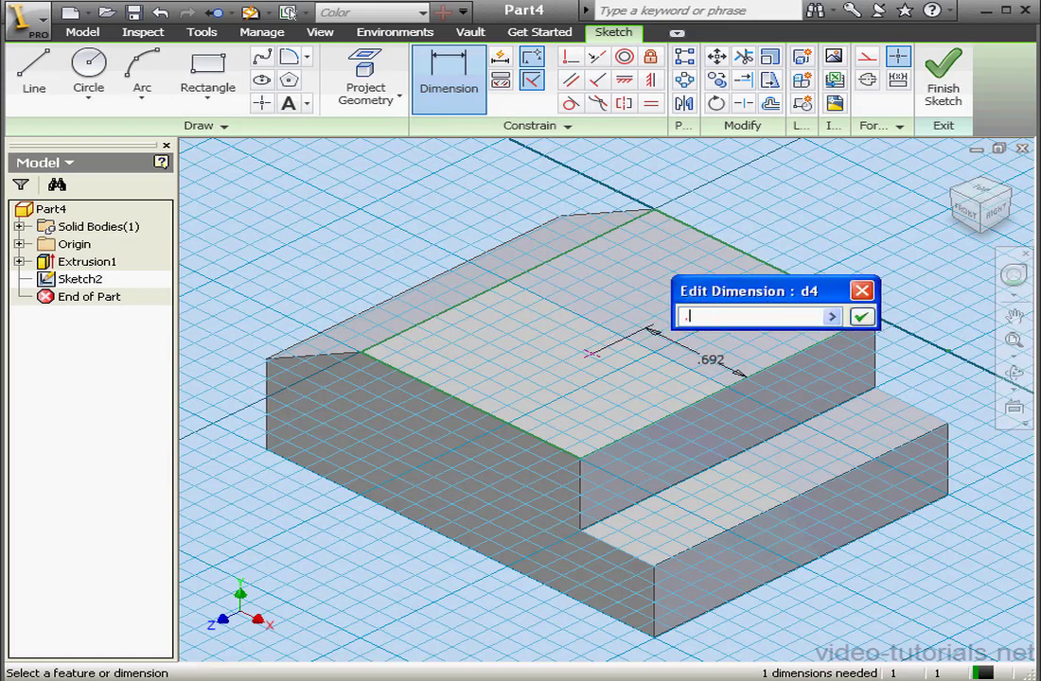
type("5")
left_click(854, 319)
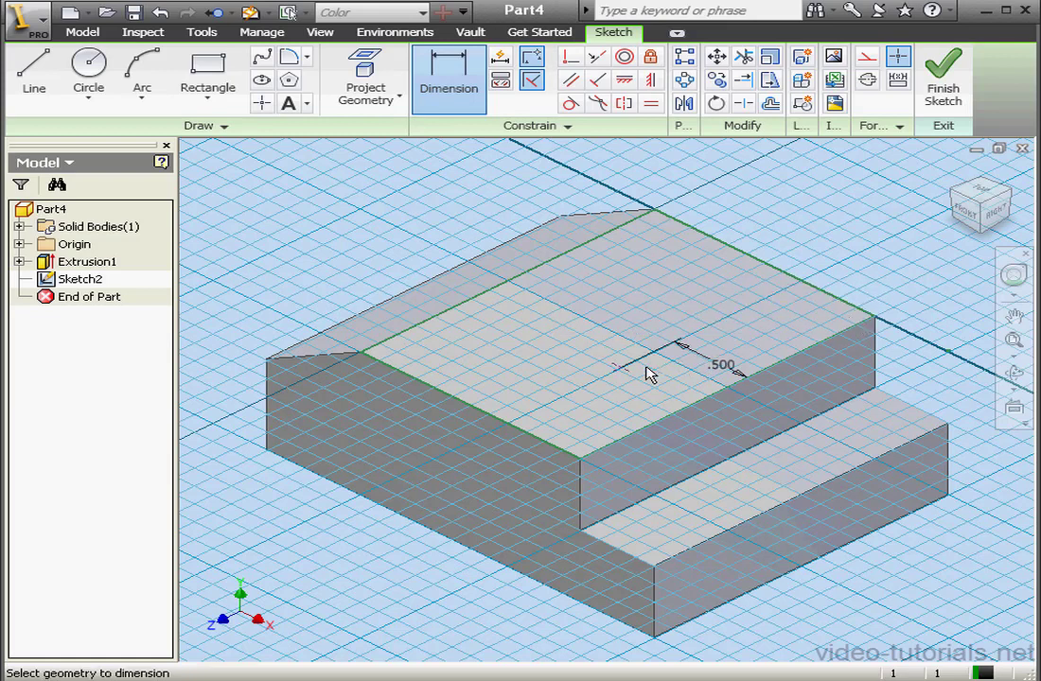
Dimension the sketch point 0.5 in from the top face's front edge and finish the sketch.
left_click(540, 441)
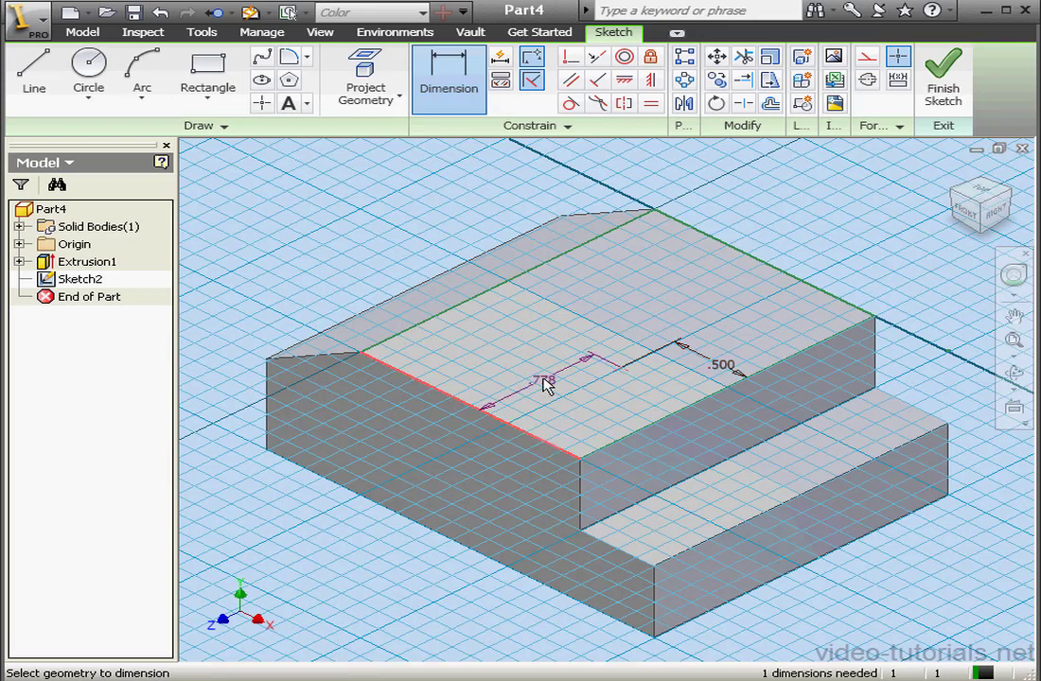
left_click(546, 372)
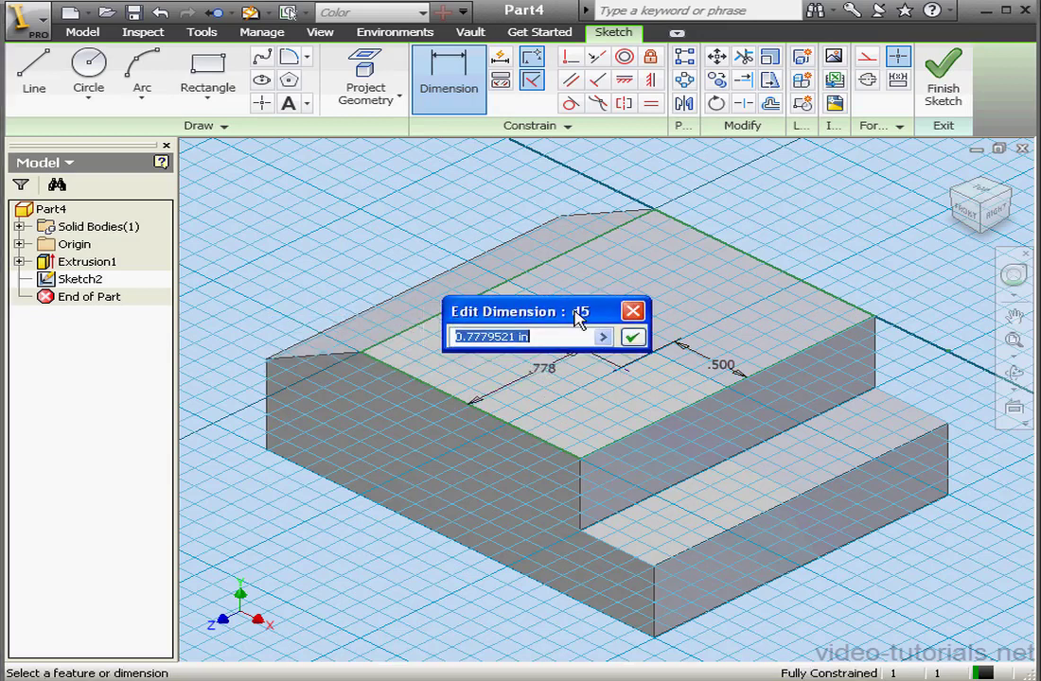
type(".")
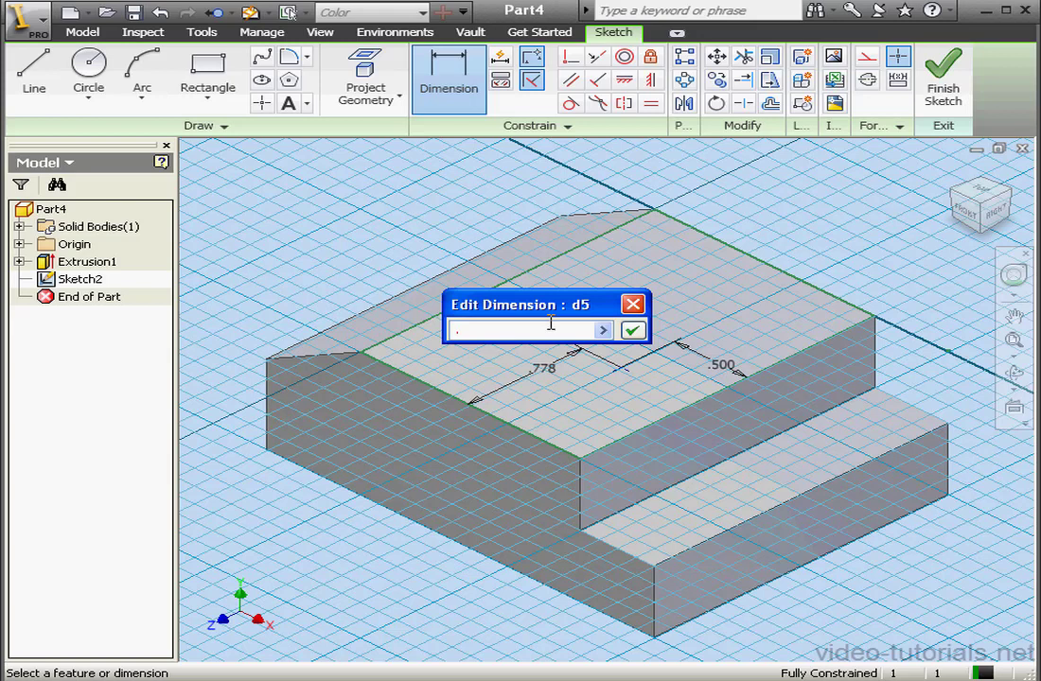
type("5")
left_click(632, 330)
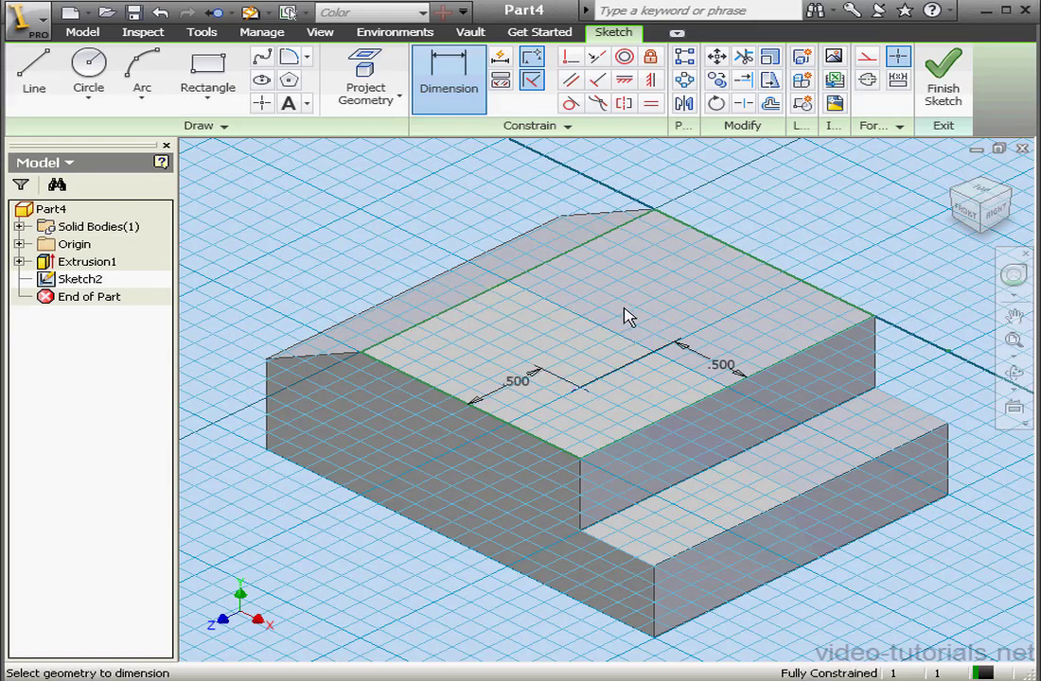
left_click(942, 85)
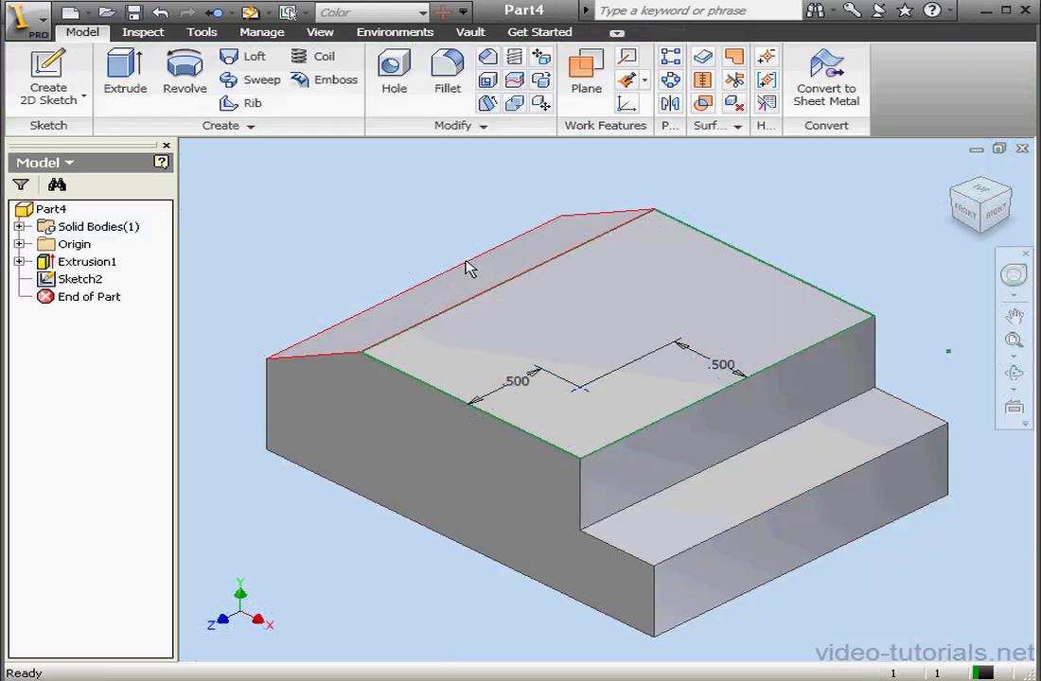
left_click(393, 80)
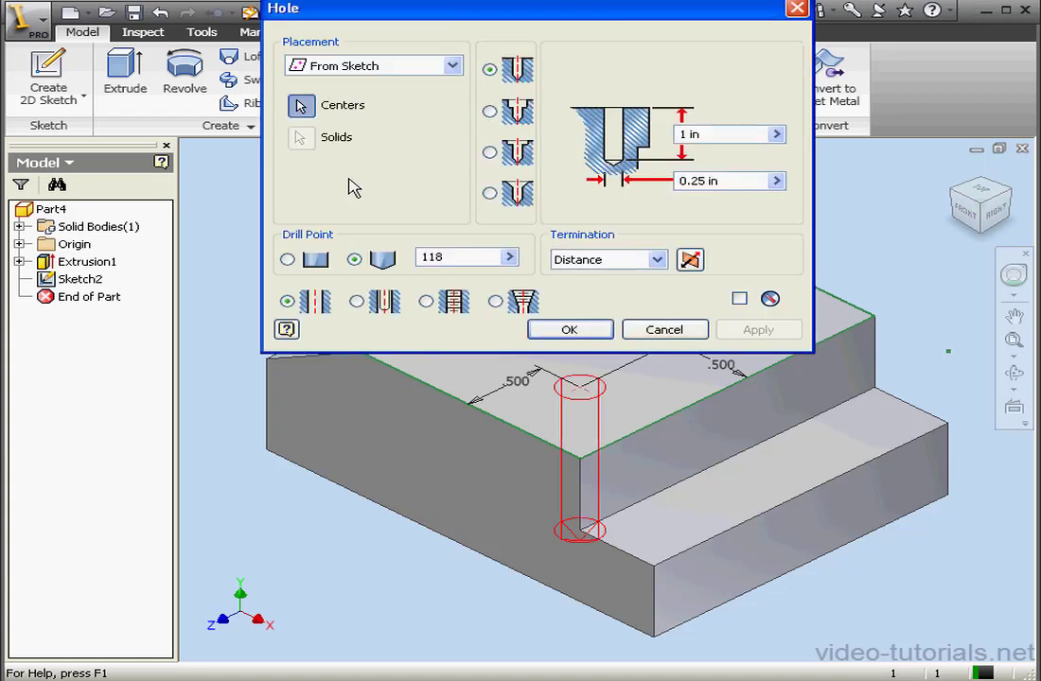
left_click_drag(522, 34, 327, 64)
middle_click_drag(672, 314, 834, 378)
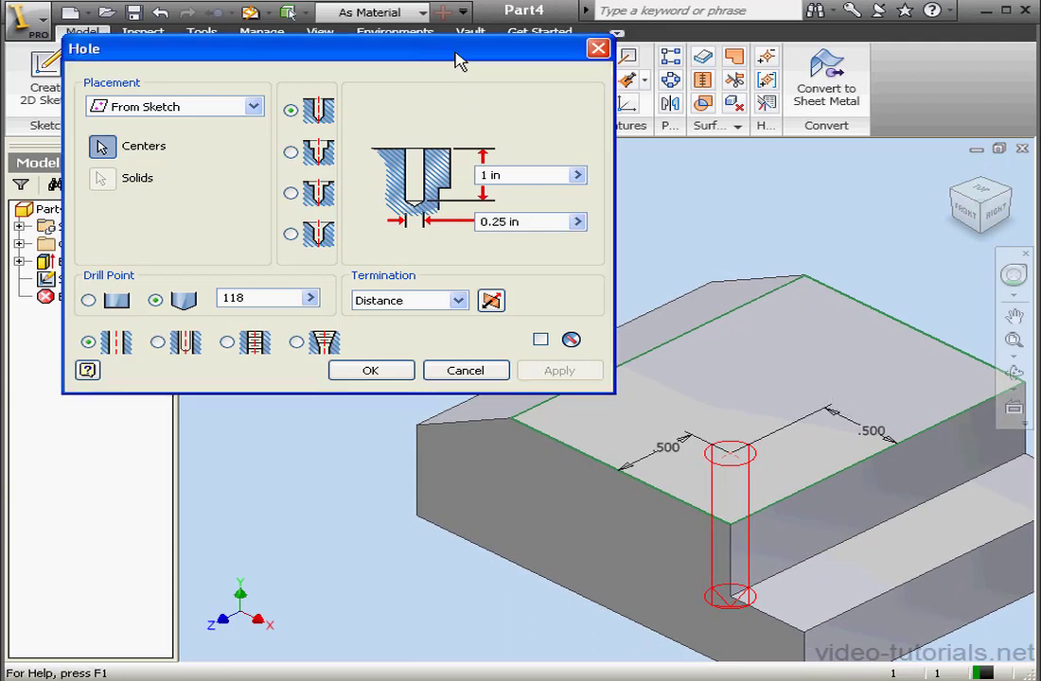
left_click(254, 106)
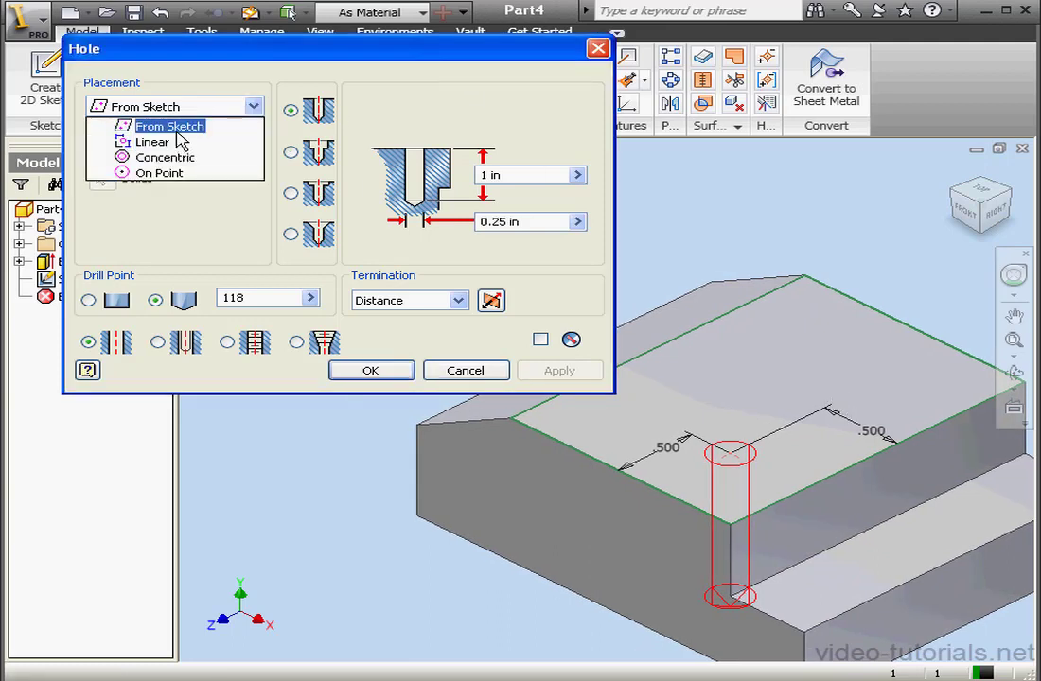
left_click(185, 133)
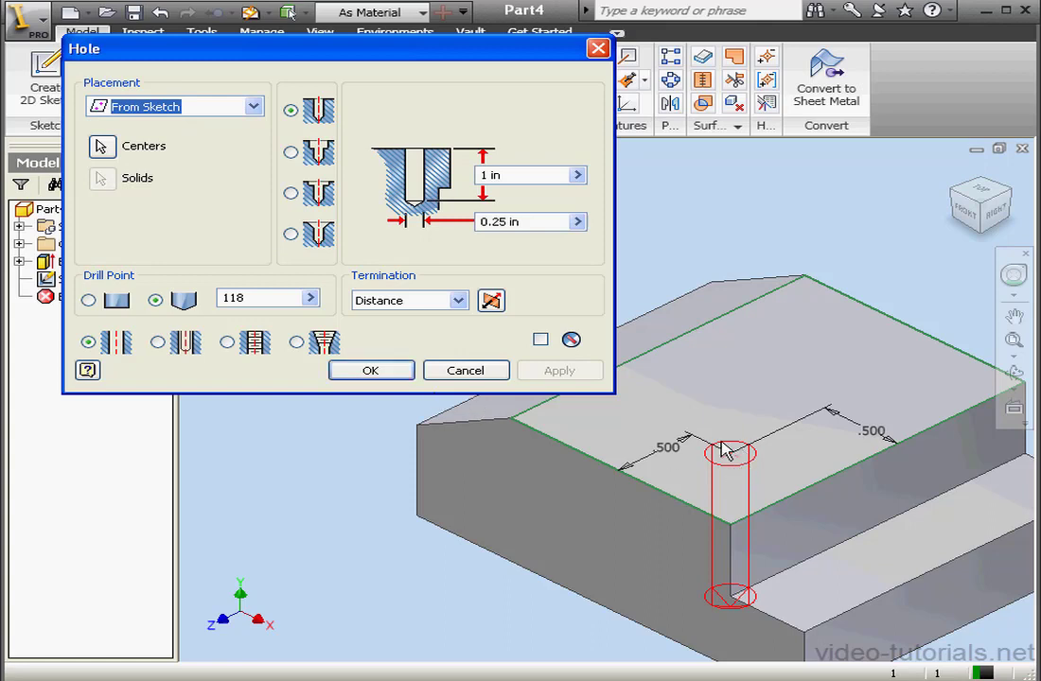
left_click(465, 370)
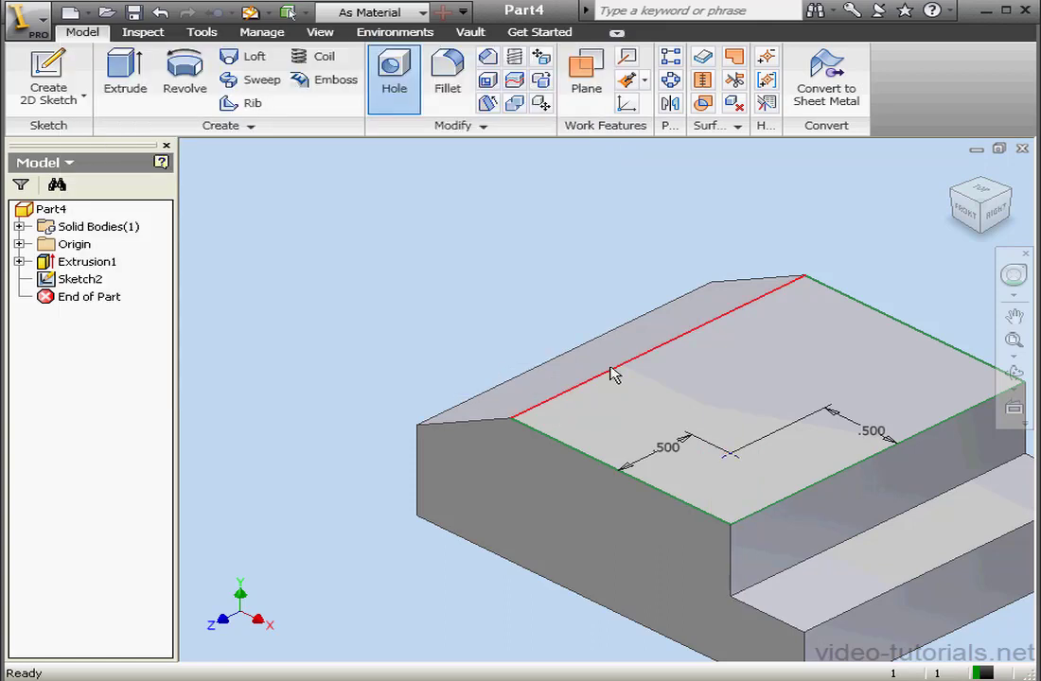
Create a work point at the dimensioned sketch point on the top face.
left_click(645, 79)
left_click(643, 113)
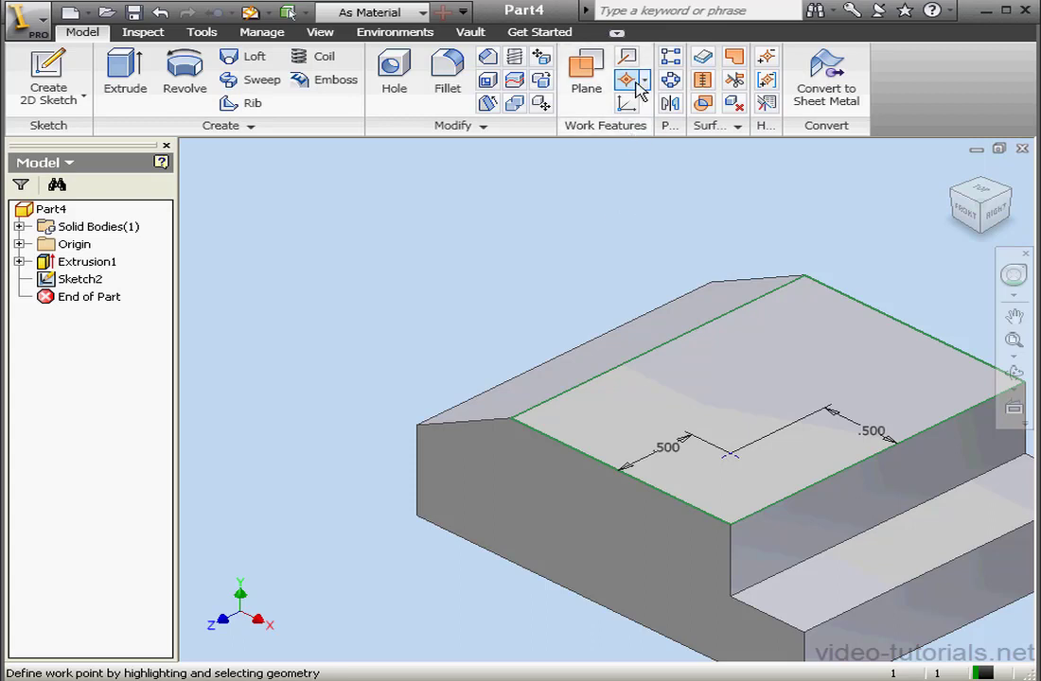
left_click(732, 458)
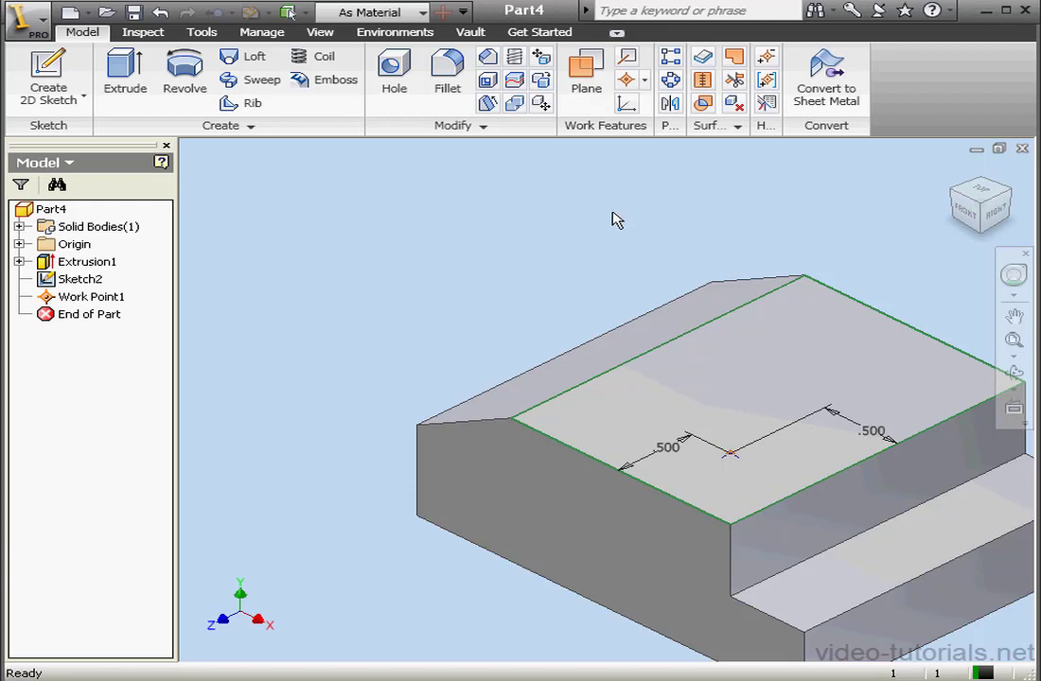
Create a simple drilled hole with On Point placement at the work point, directed along the front sloped edge, 0.25 in diameter and 1 in deep.
left_click(388, 79)
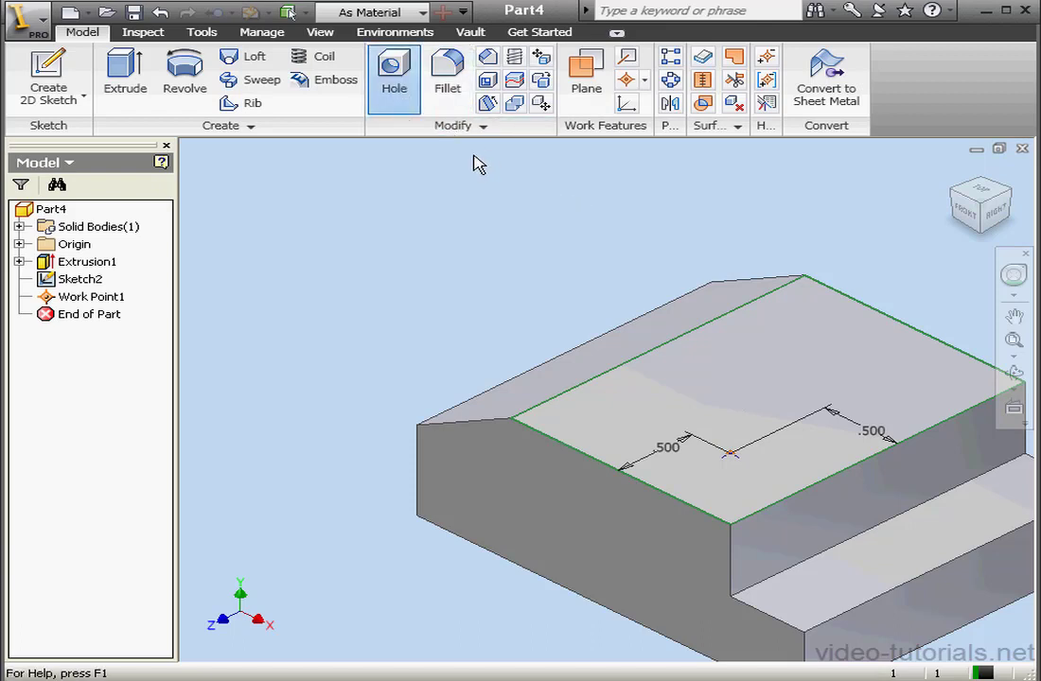
left_click_drag(348, 53, 337, 52)
left_click(241, 106)
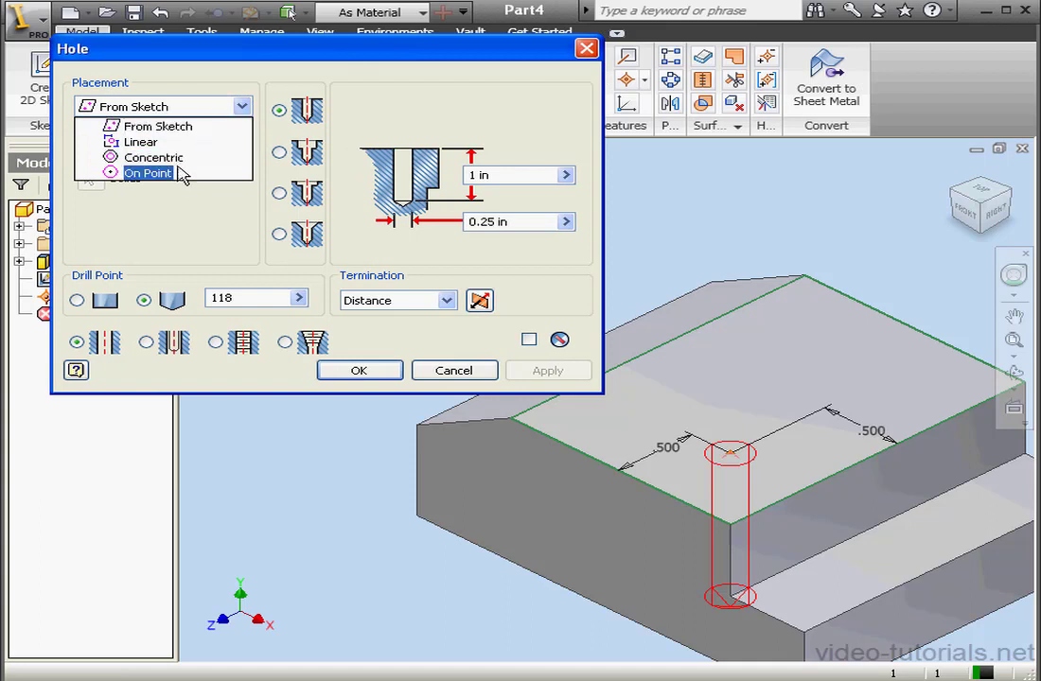
left_click(176, 174)
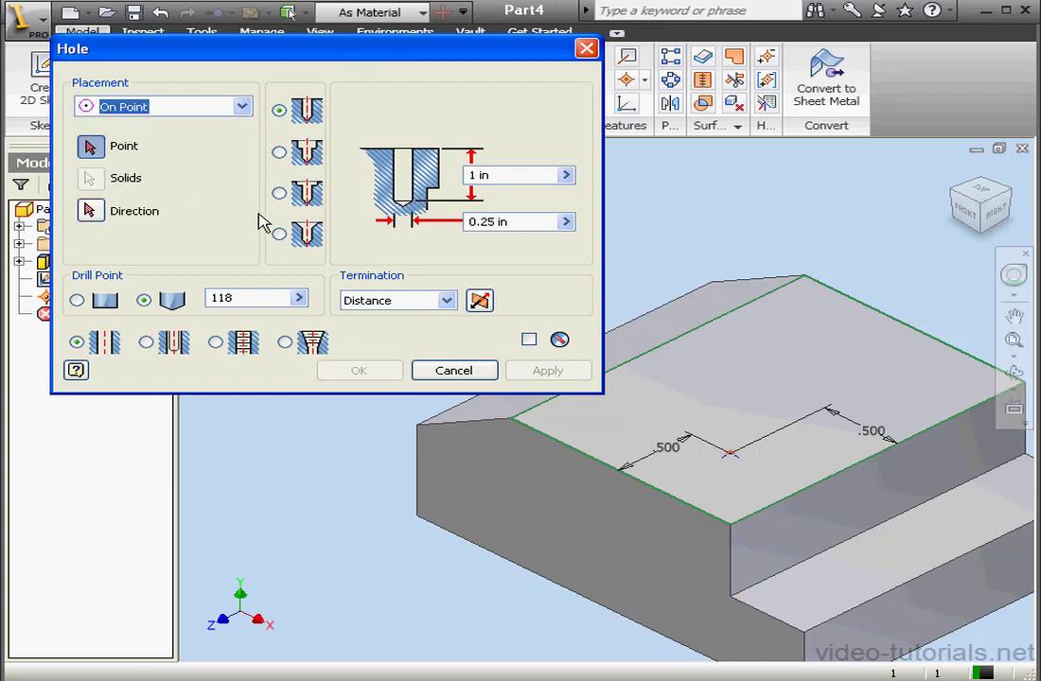
left_click(729, 456)
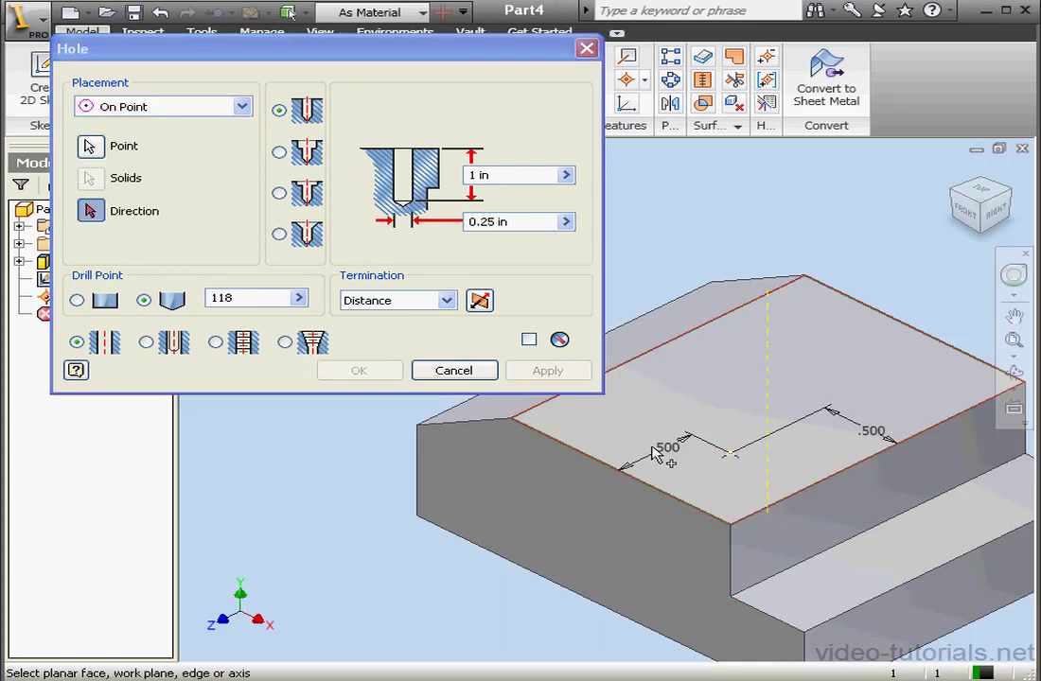
left_click(505, 421)
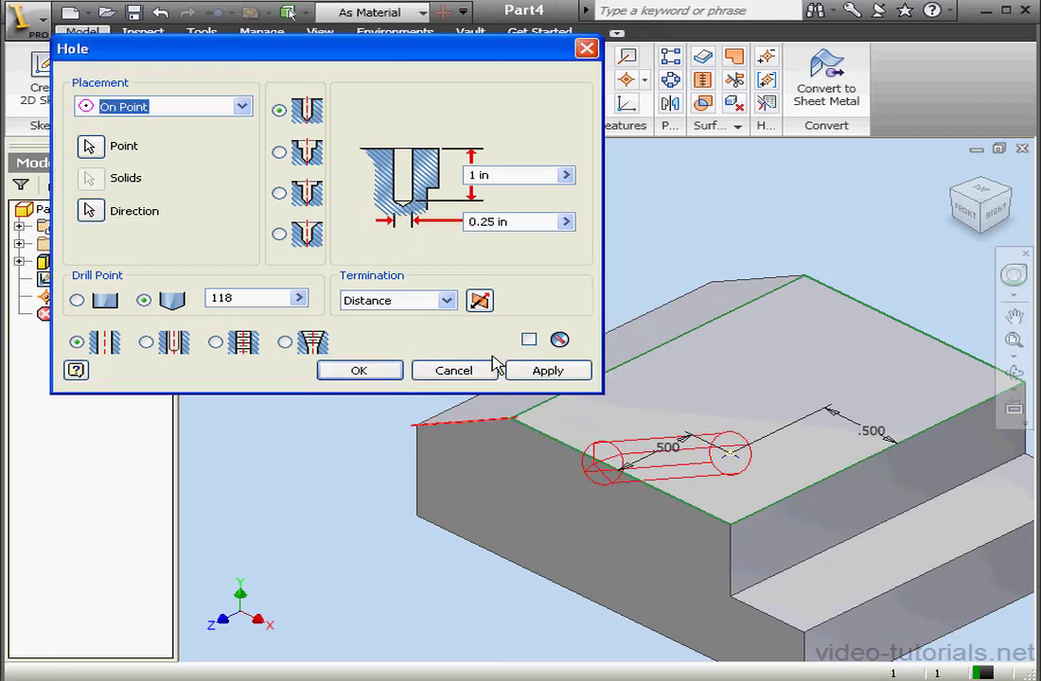
left_click(360, 371)
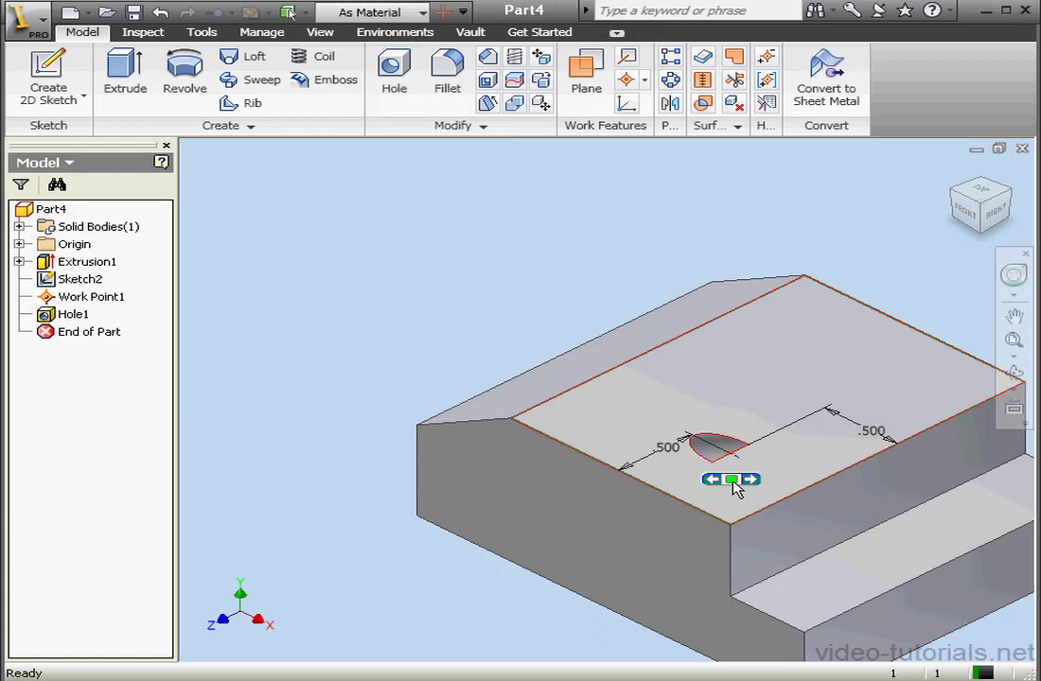
left_click(747, 480)
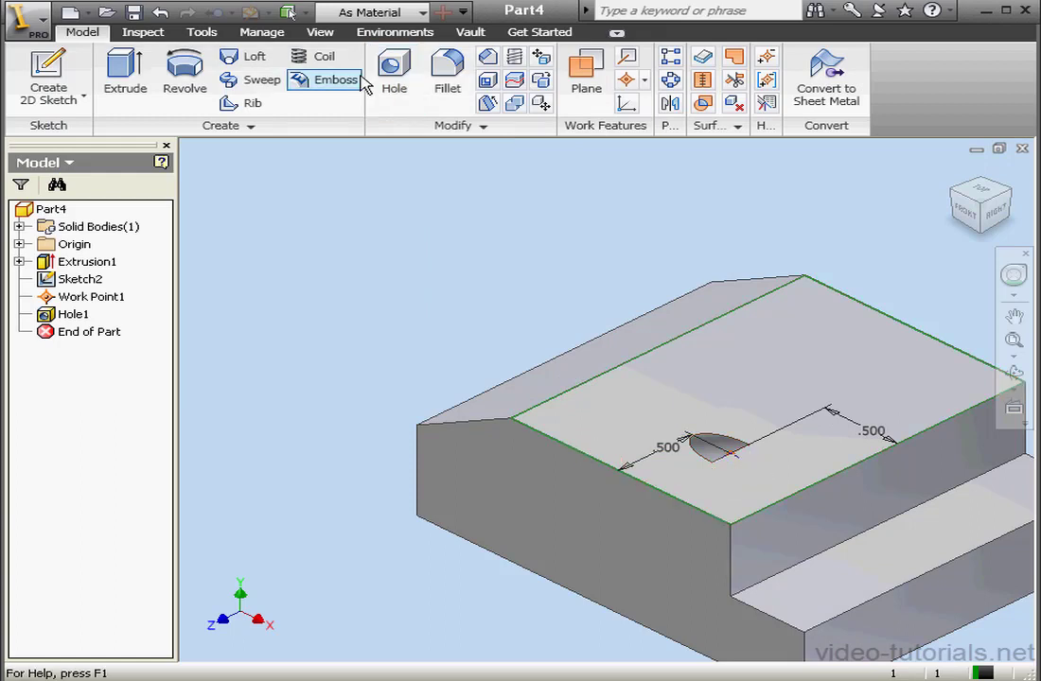
Switch the model's visual style to Wireframe.
left_click(321, 34)
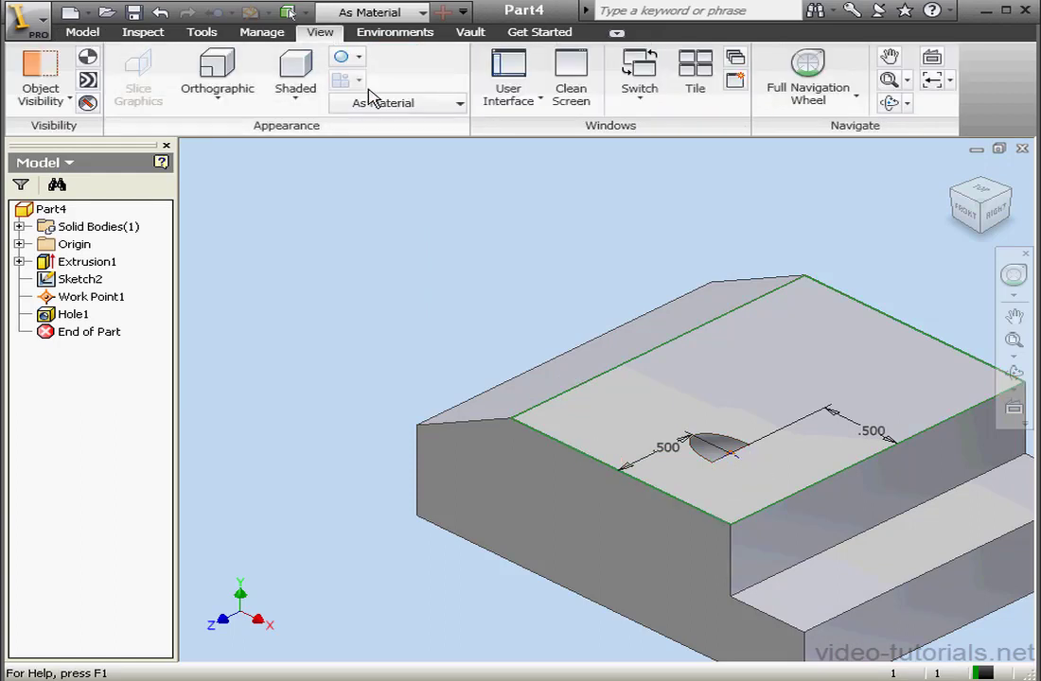
left_click(296, 99)
left_click(333, 215)
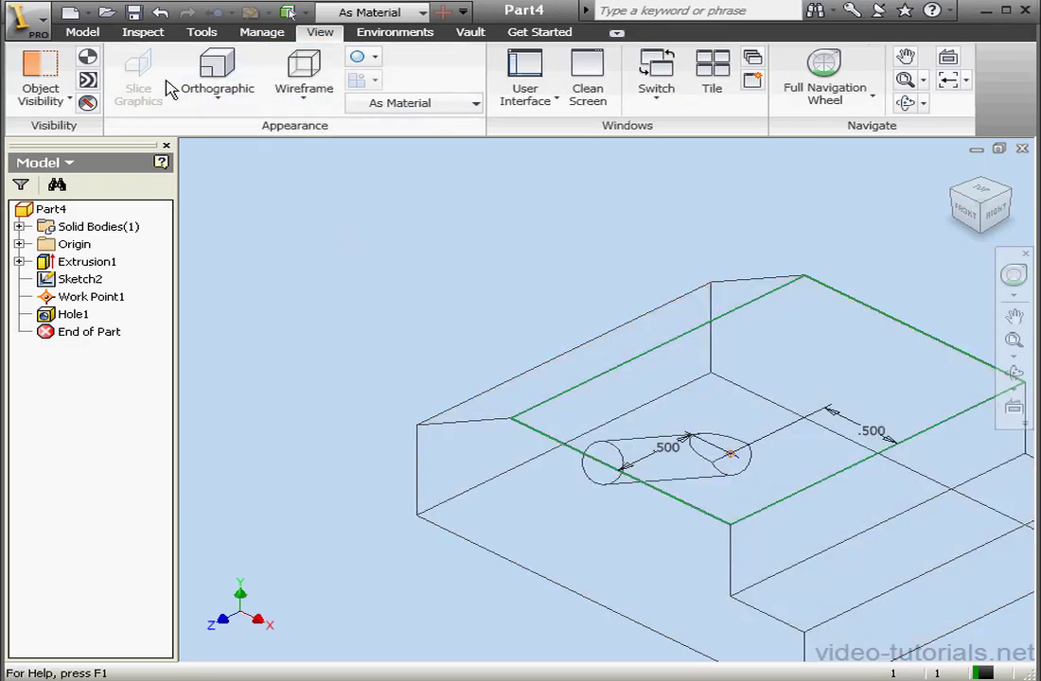
Create a sketch on the angled hole's flat partial-circle face at the work point and finish it with the projected outline.
left_click(81, 32)
left_click(60, 71)
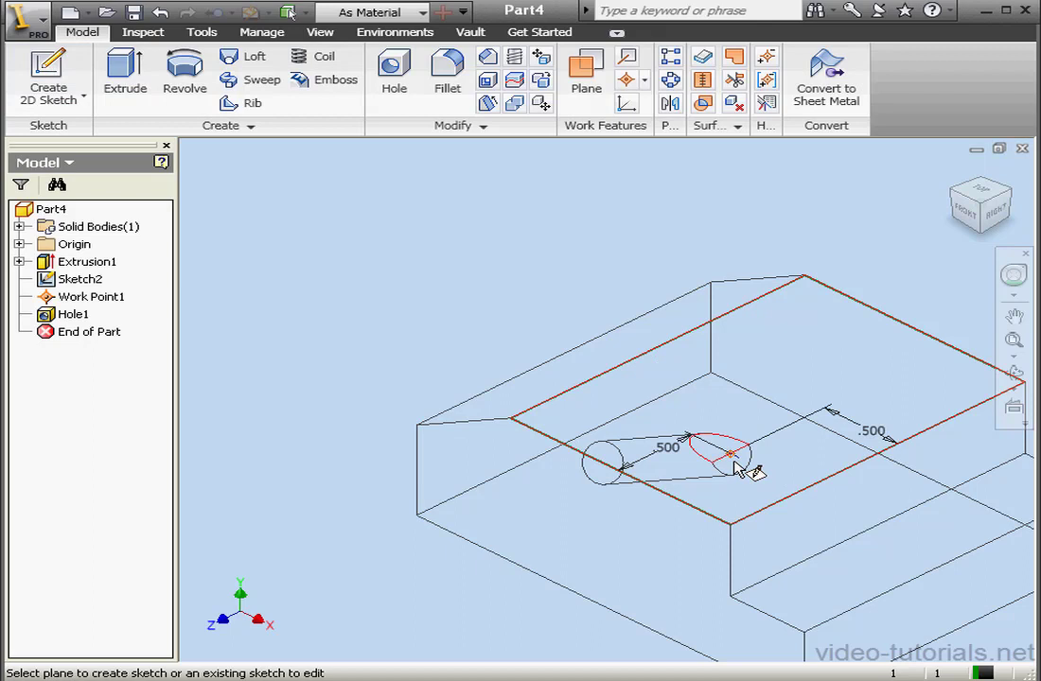
mouse_move(736, 470)
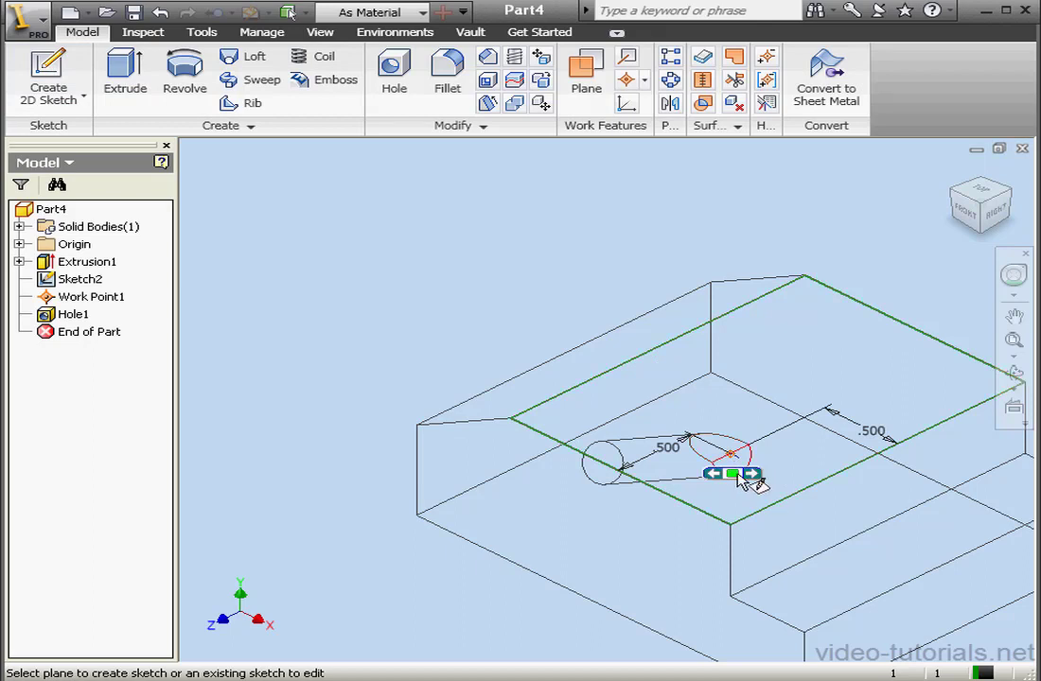
left_click(735, 474)
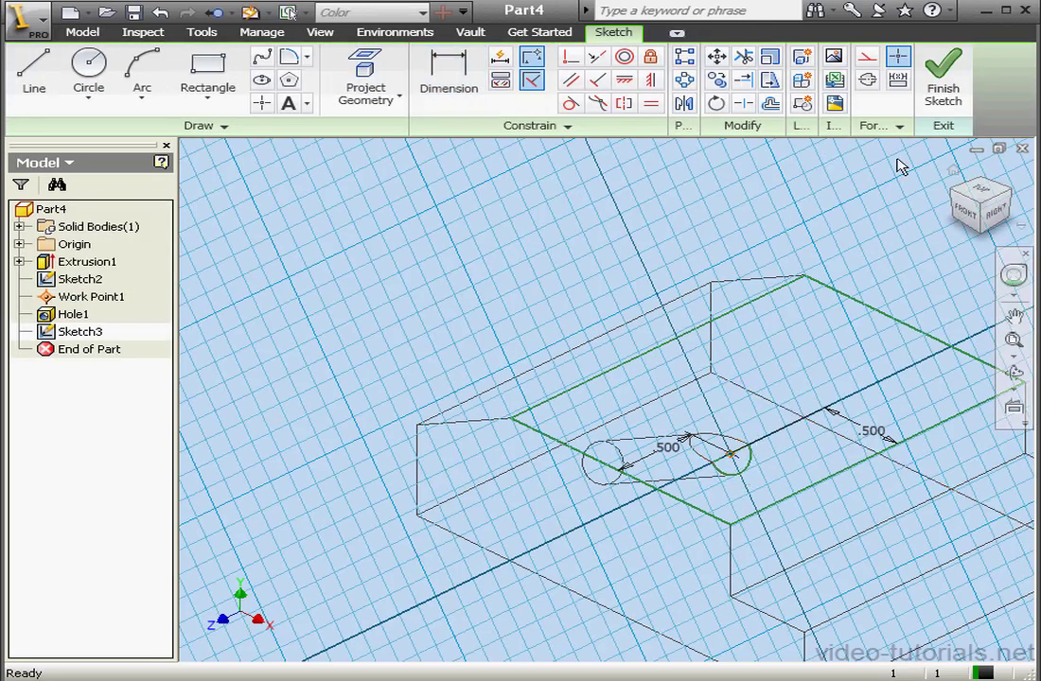
left_click(939, 80)
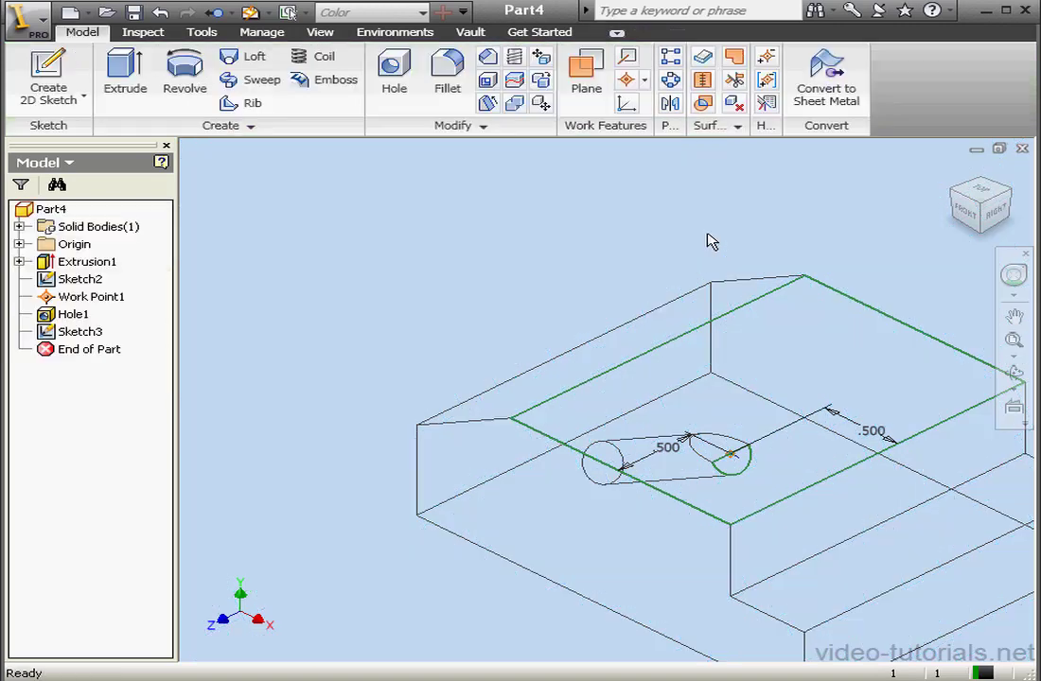
Extrude the partial-circle profile at the hole's start as a cut, distance 2, with the direction flipped outward away from the hole.
left_click(125, 71)
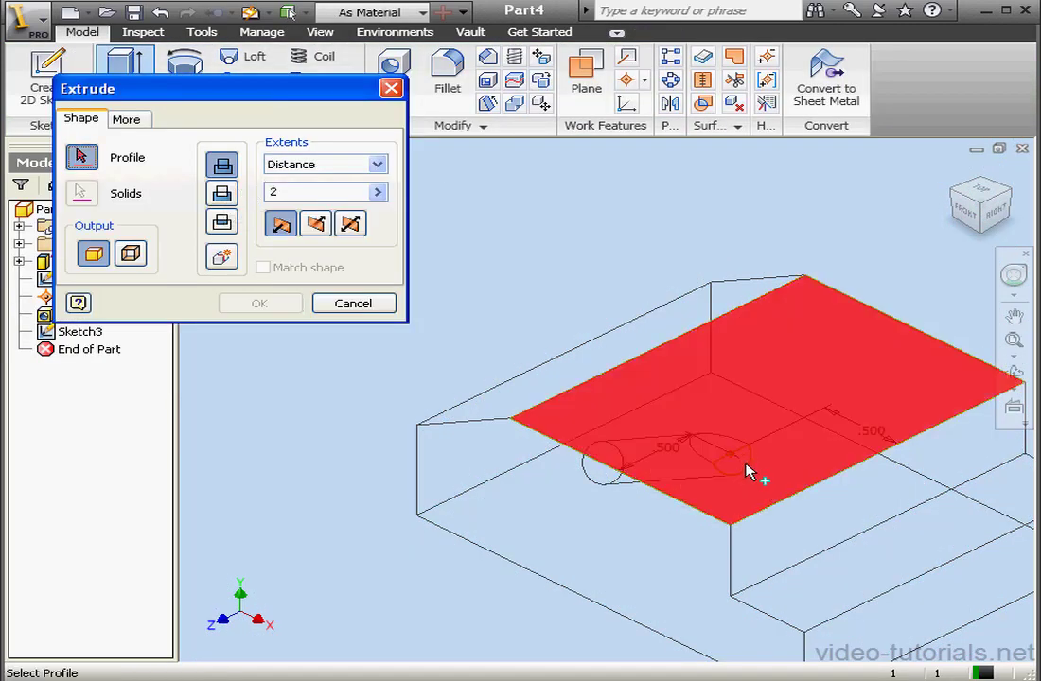
right_click(739, 466)
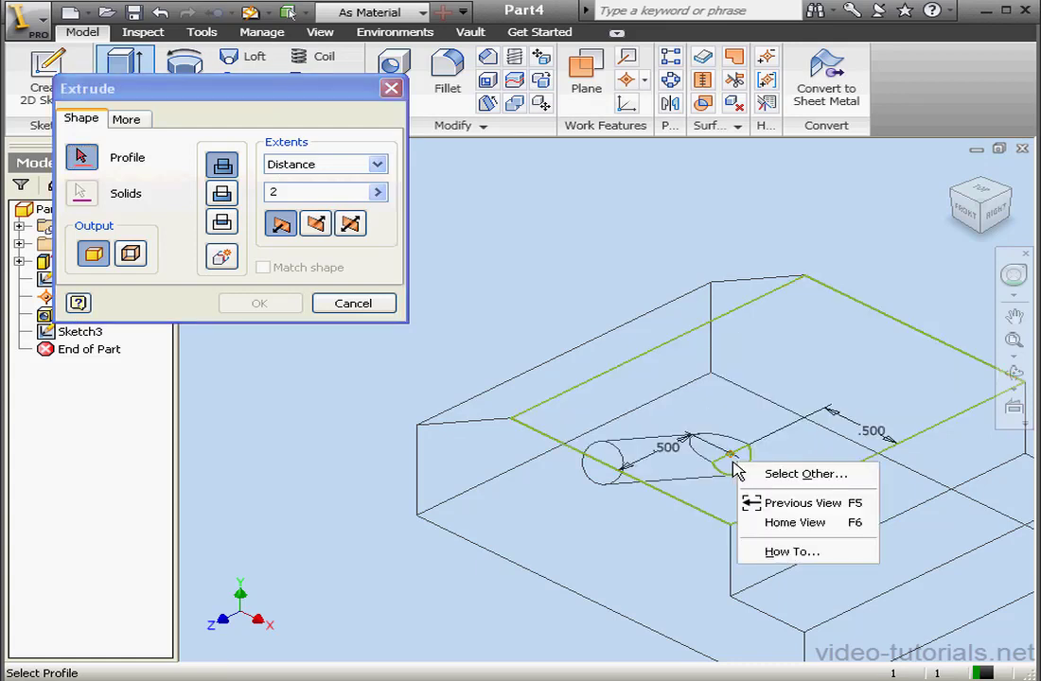
key("Escape")
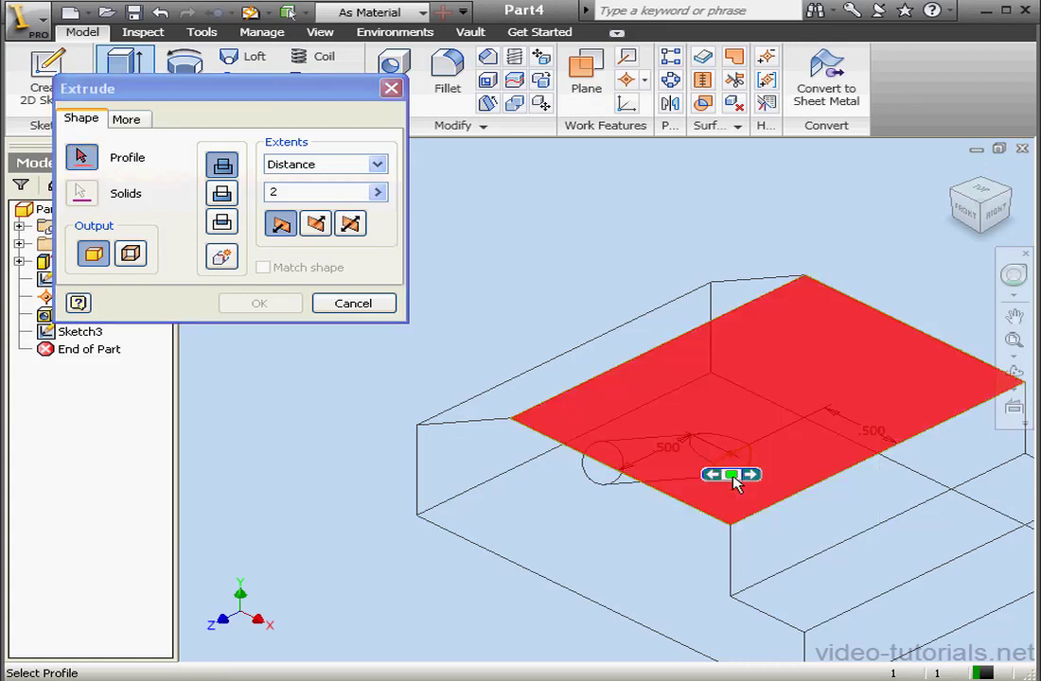
left_click(750, 475)
left_click(735, 475)
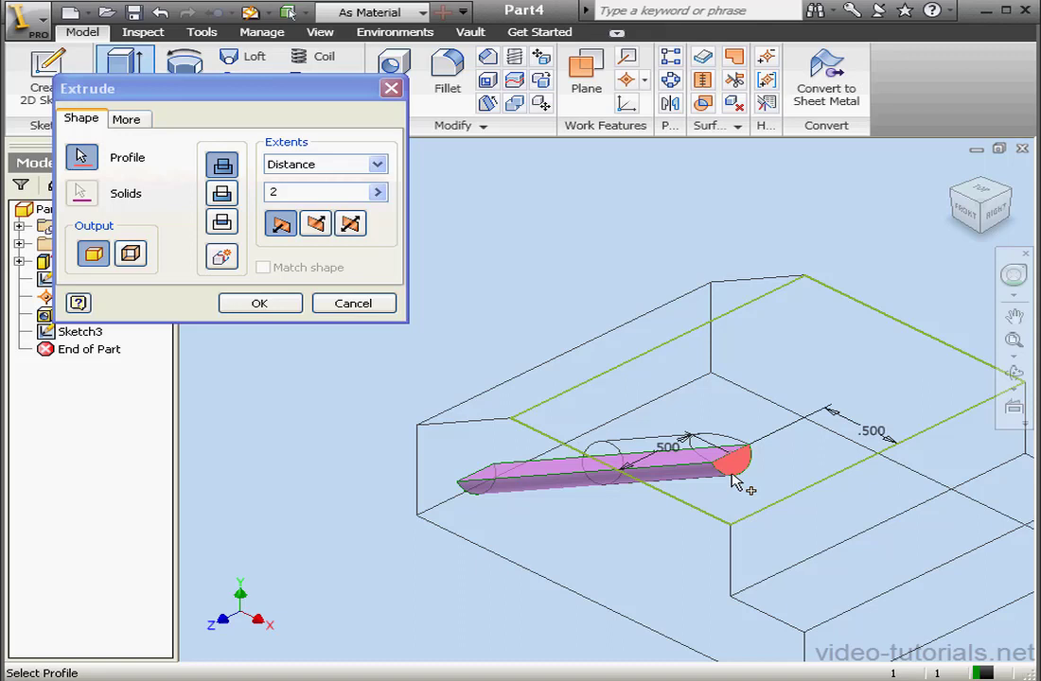
left_click(221, 193)
left_click(317, 223)
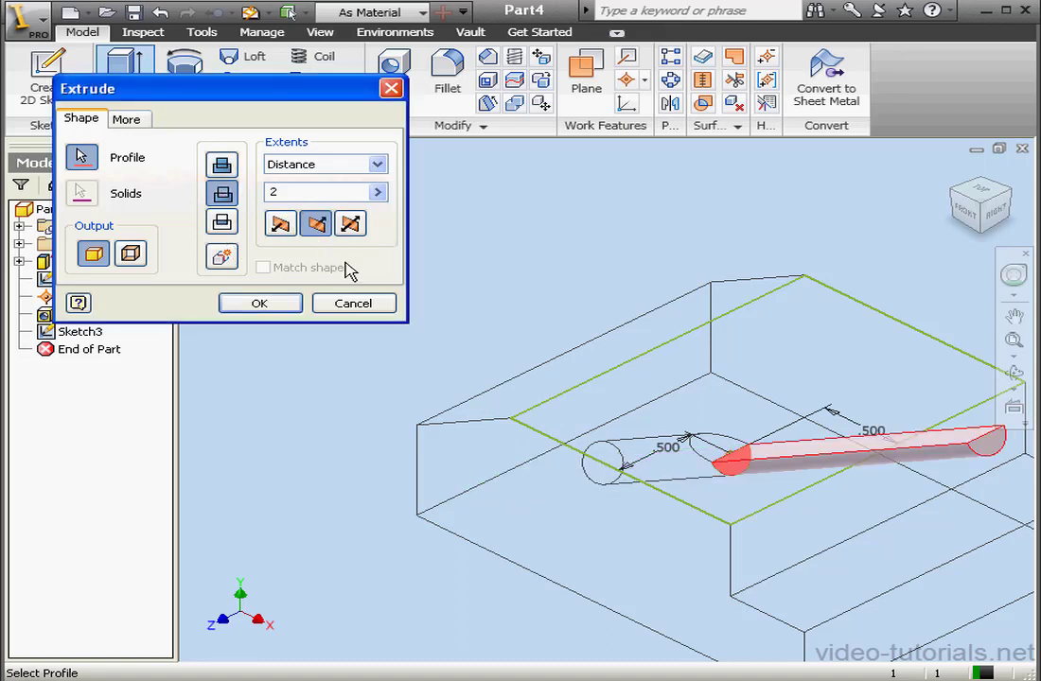
left_click(265, 303)
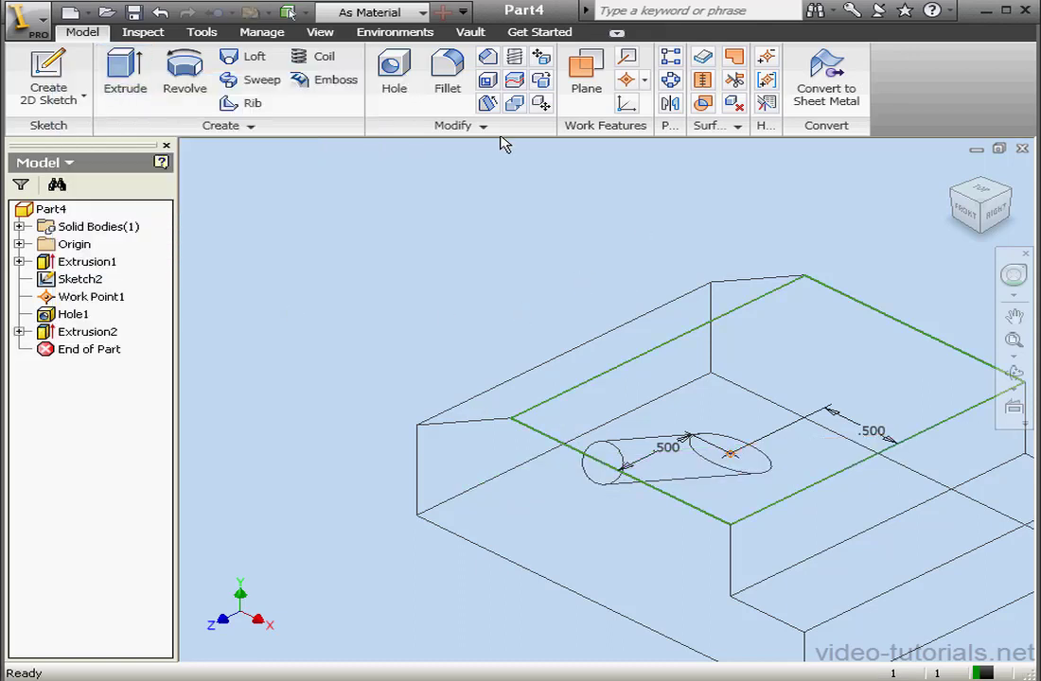
Set the model's visual style back to Shaded and select the cut extrusion in the model tree.
left_click(320, 32)
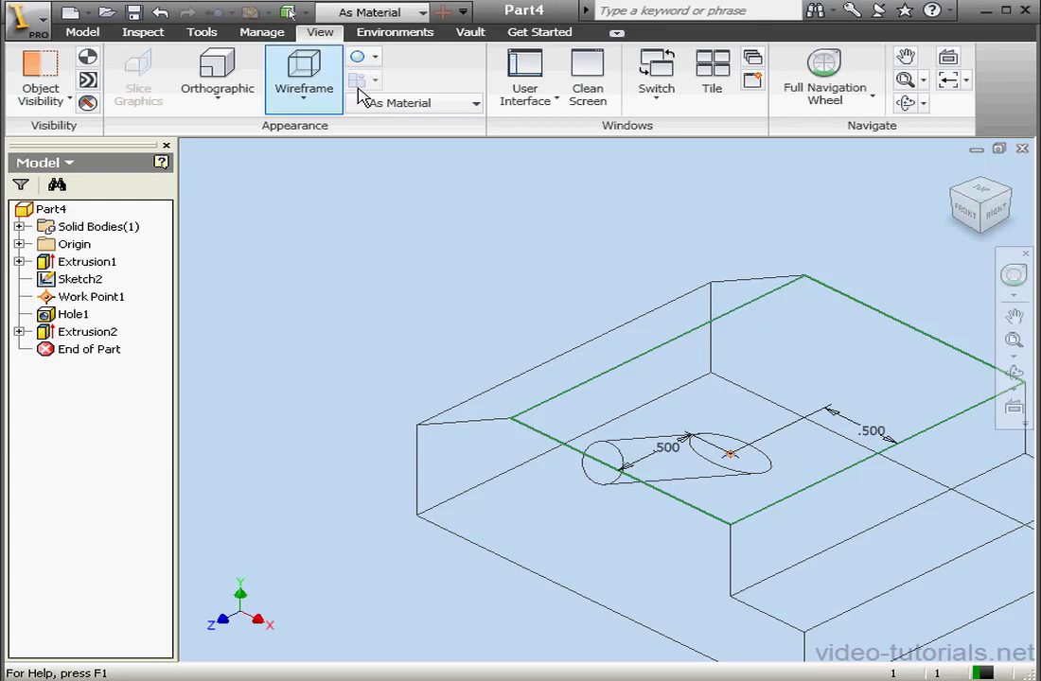
left_click(310, 102)
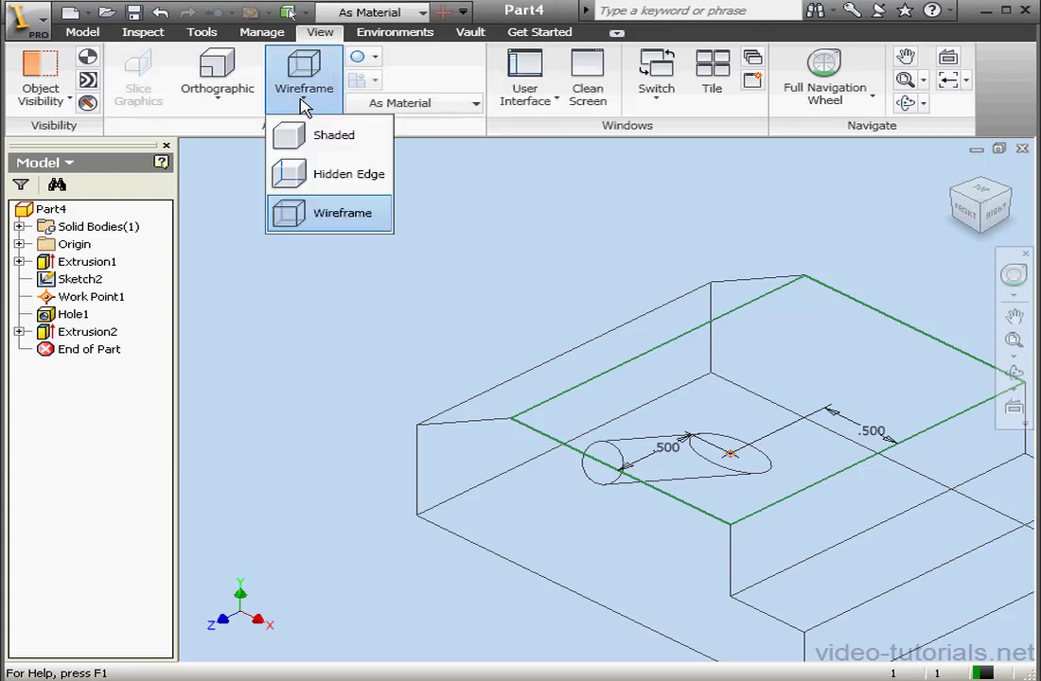
left_click(310, 135)
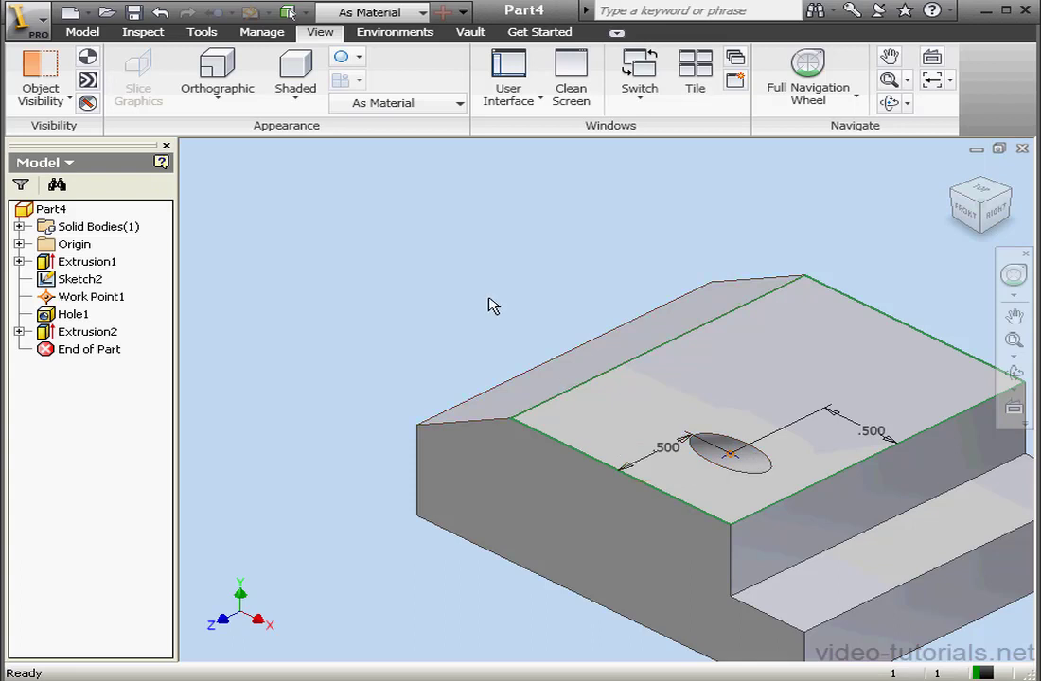
left_click(96, 333)
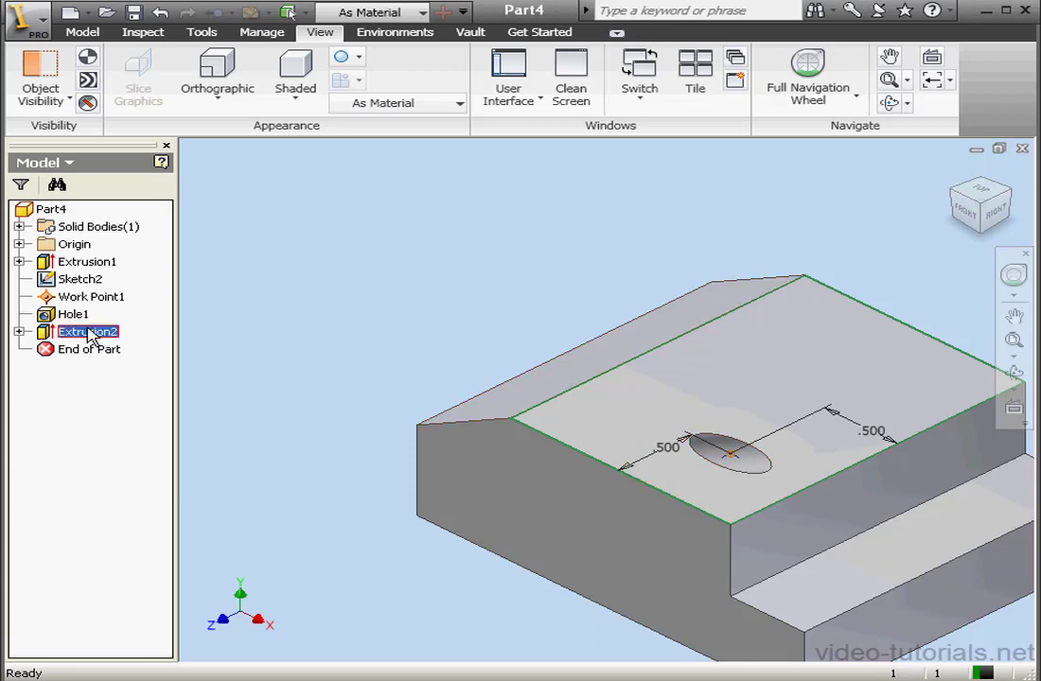
Delete the angled hole and the cut extrusion together with their consumed sketches and features.
left_click(74, 316, "ctrl")
right_click(72, 317)
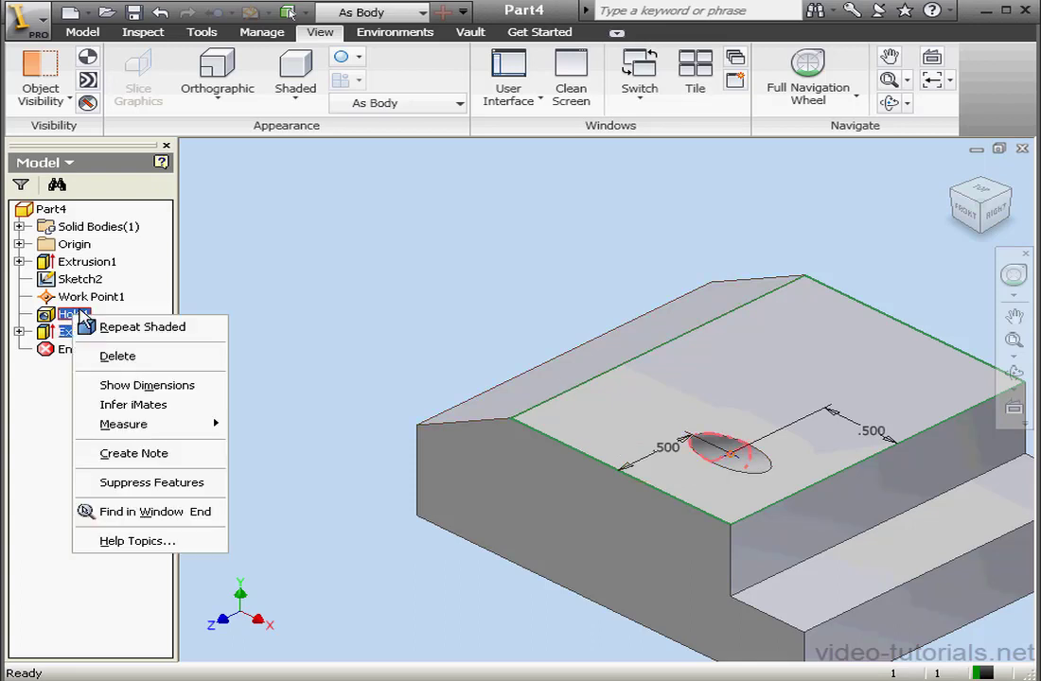
left_click(132, 357)
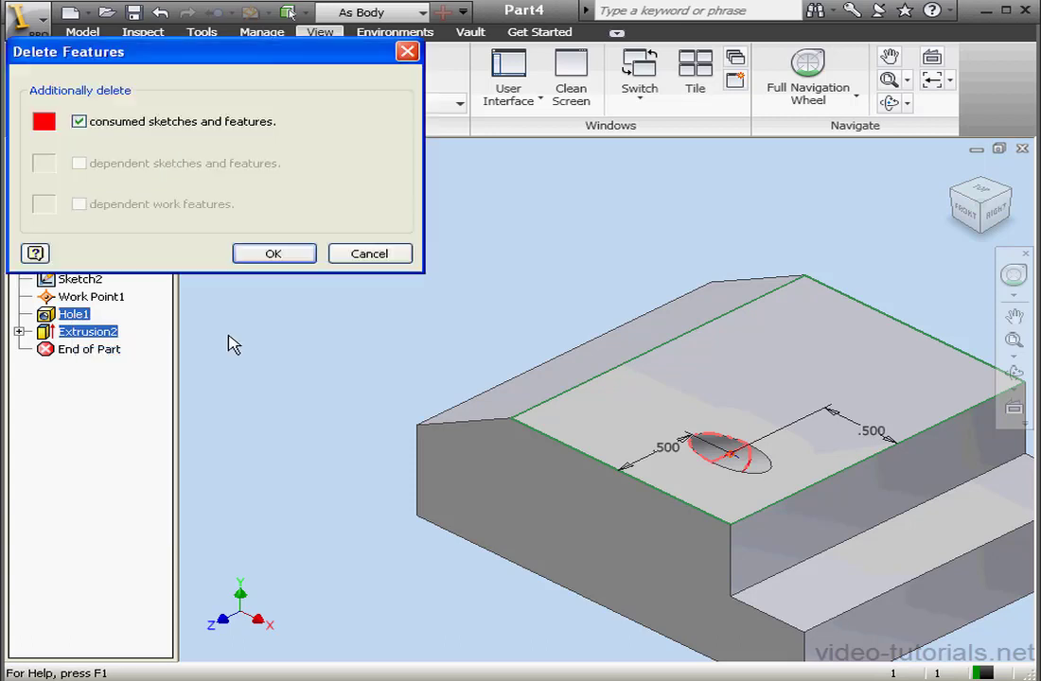
left_click(296, 256)
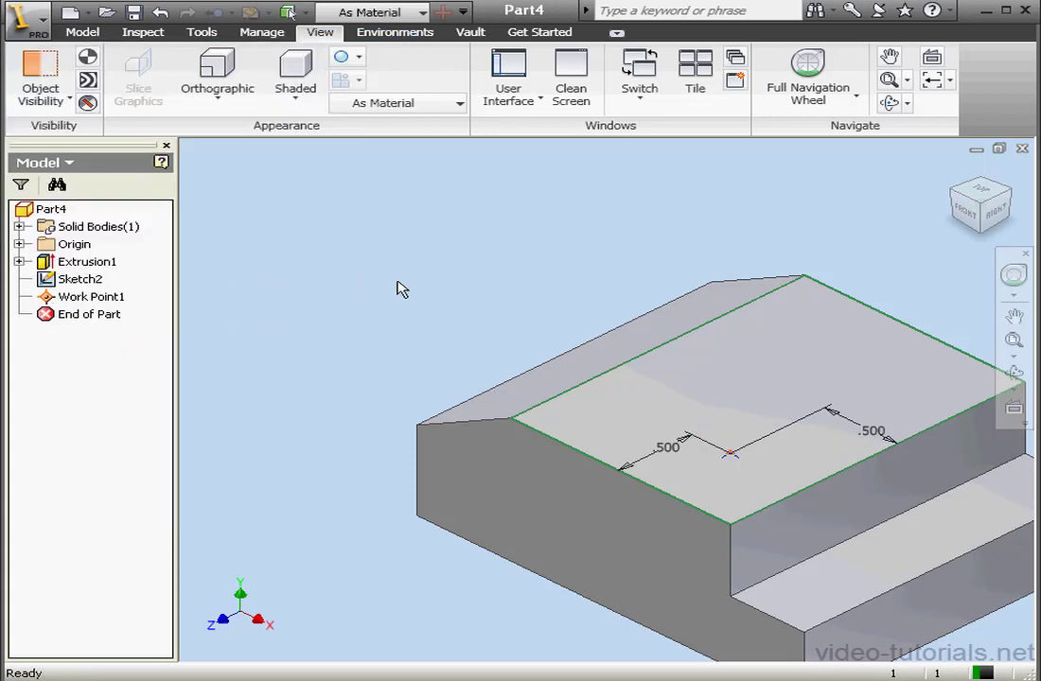
Create a work axis through the work point, parallel to the sloped edge at the part's front corner.
left_click(83, 32)
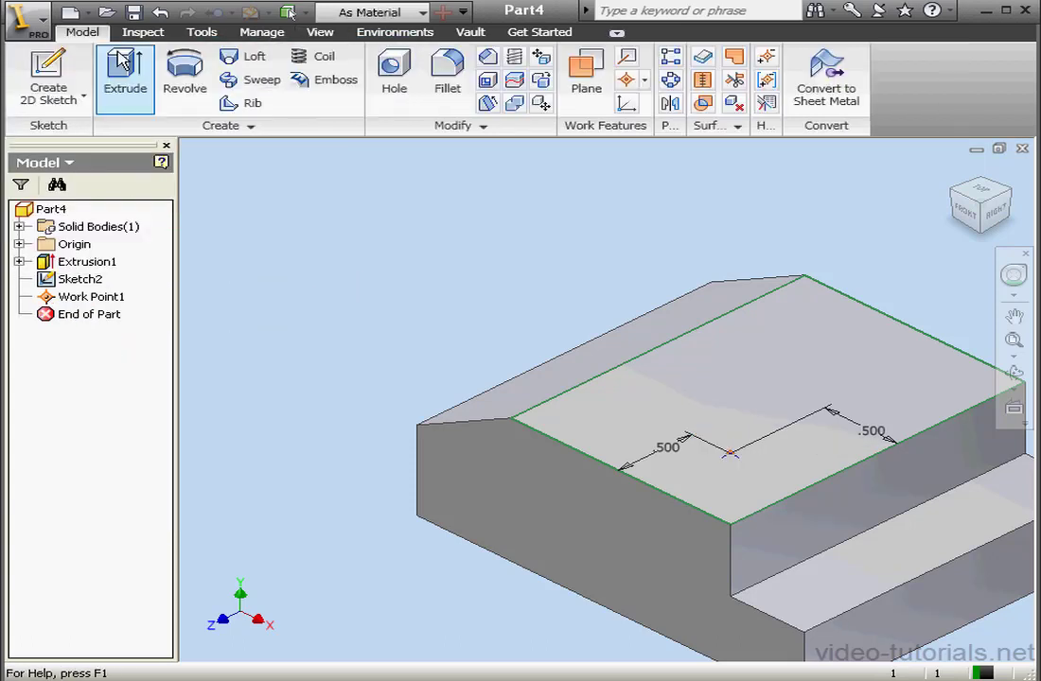
left_click(626, 56)
left_click(730, 454)
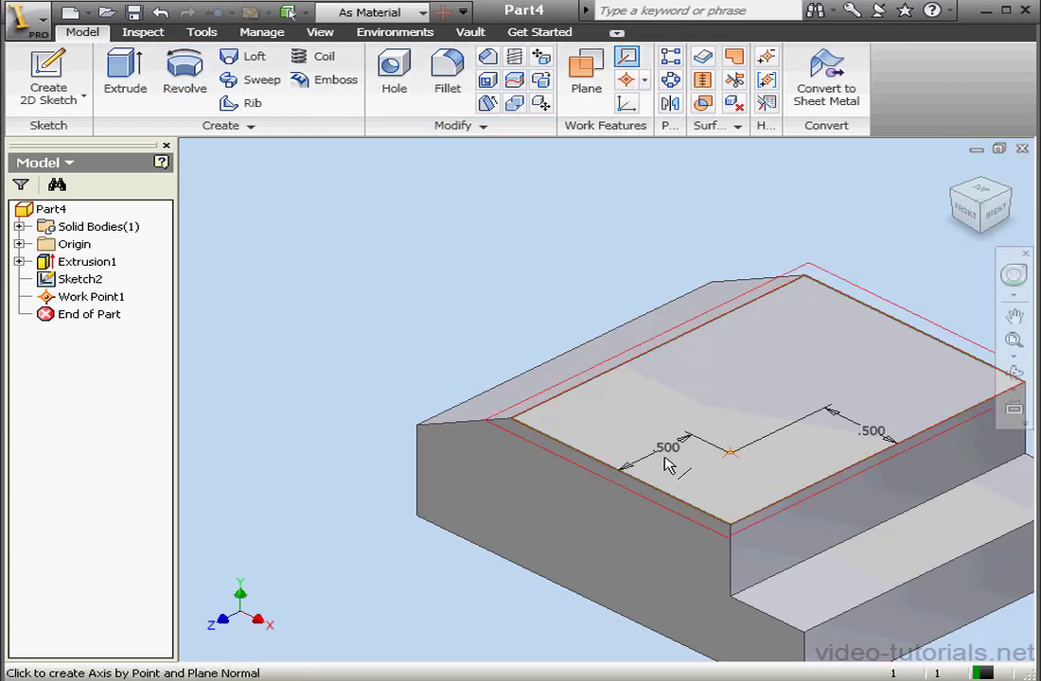
left_click(480, 427)
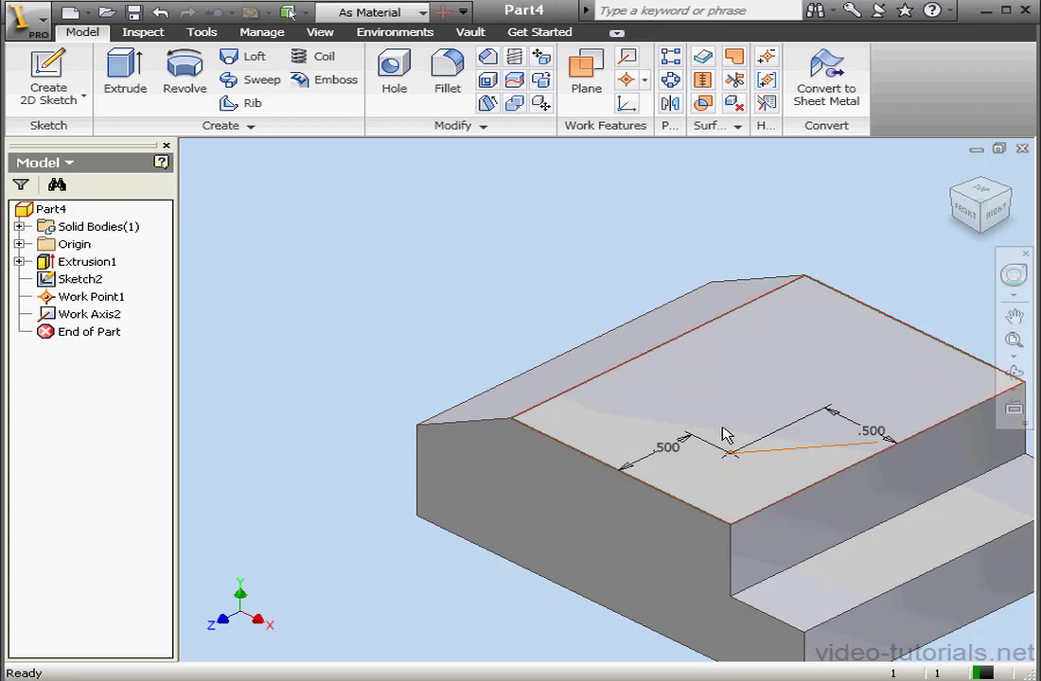
left_click(757, 461)
Start a grounded work point at the existing work point and realign its triad's X axis to the work axis.
left_click(644, 83)
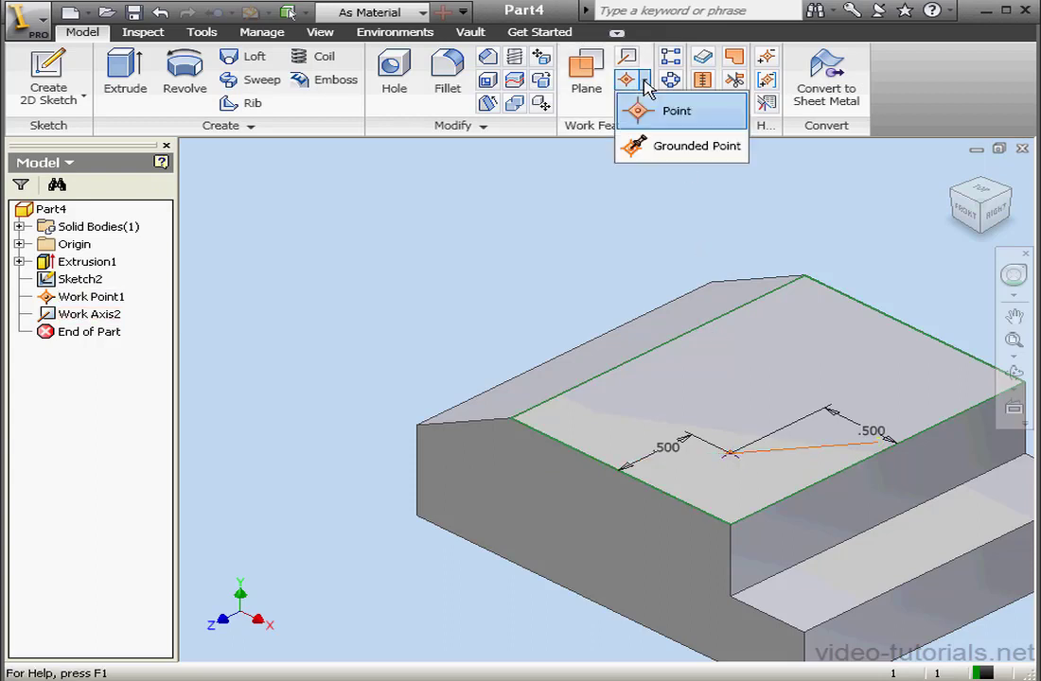
left_click(700, 147)
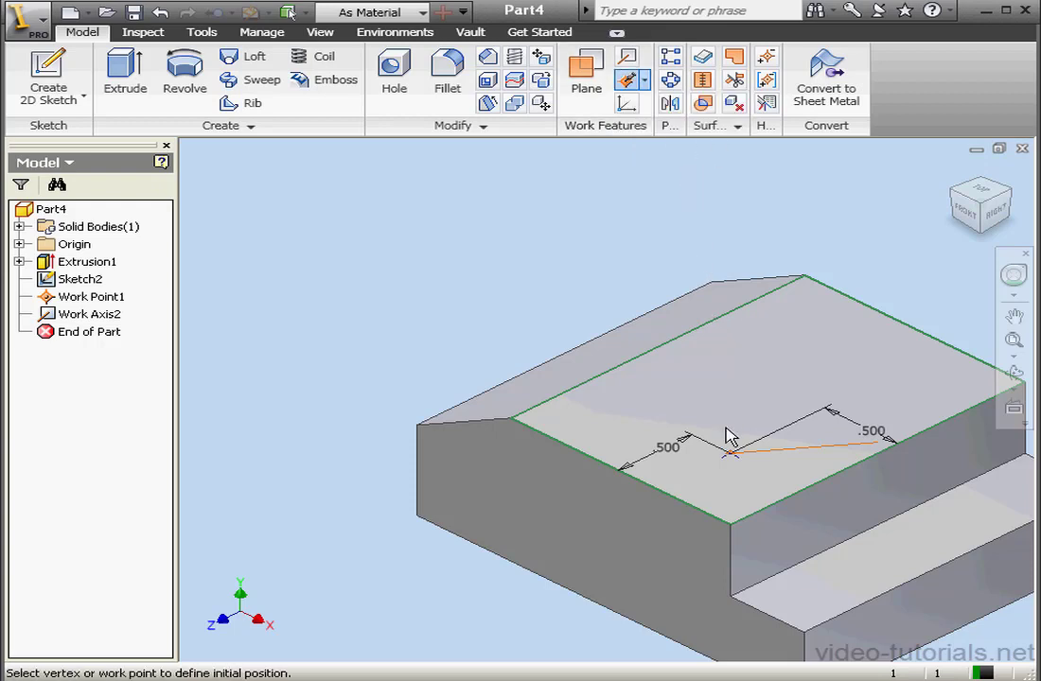
left_click(730, 456)
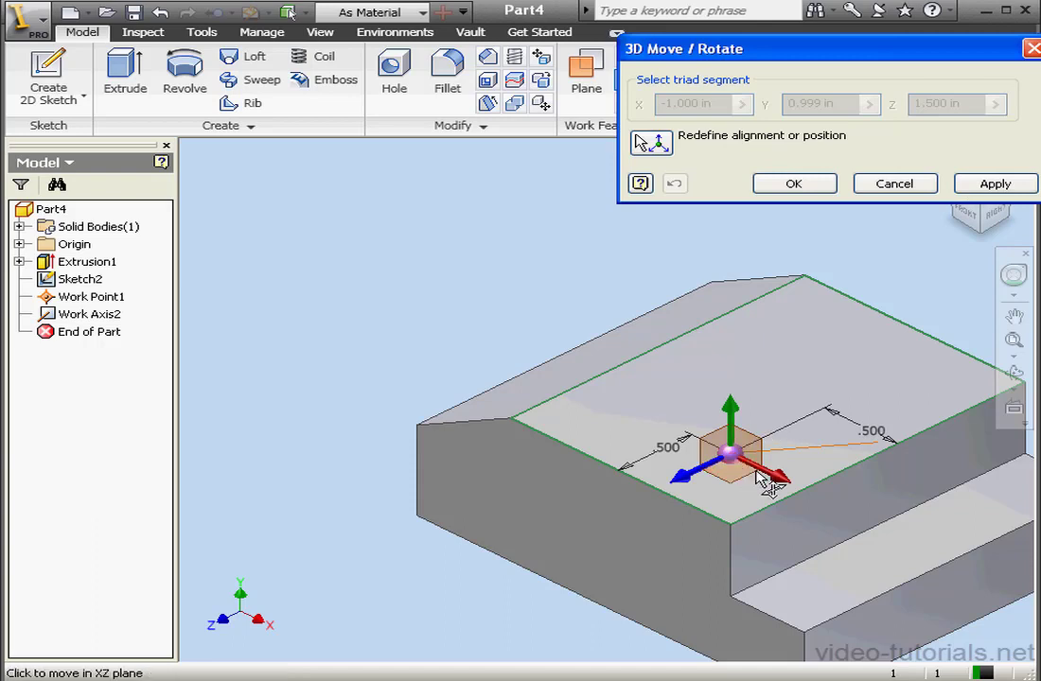
left_click(660, 144)
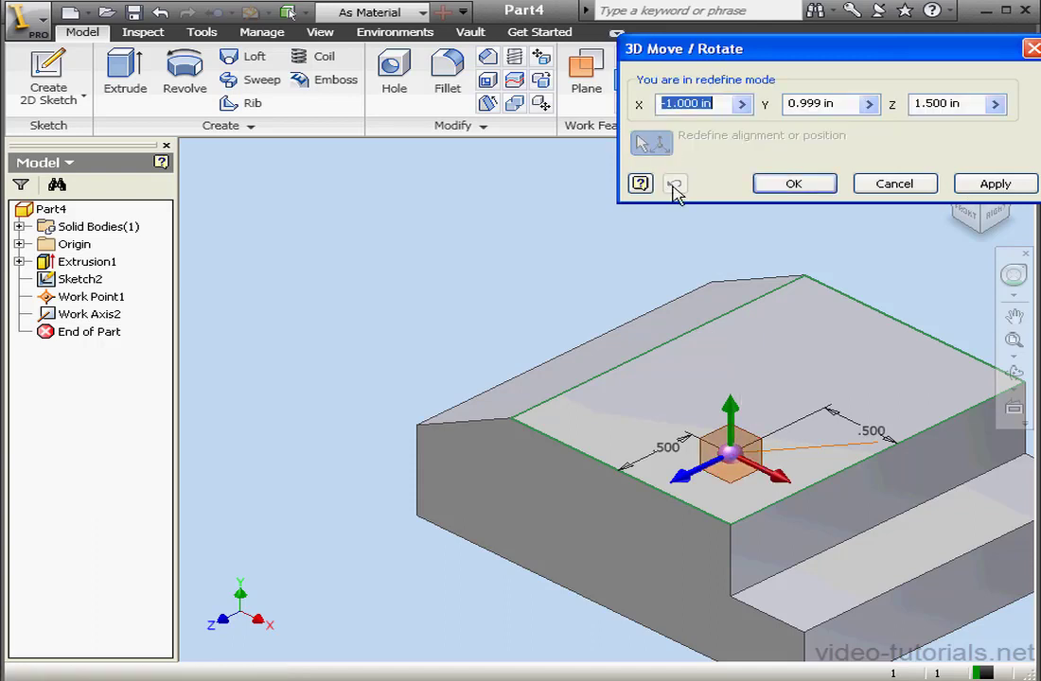
left_click(766, 473)
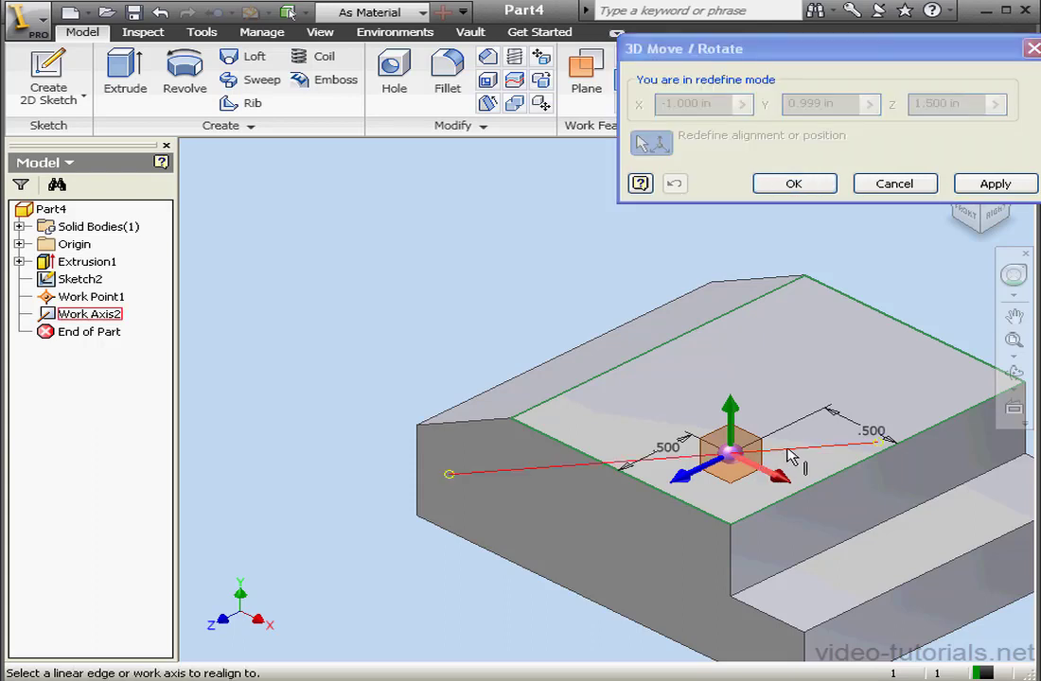
left_click(791, 453)
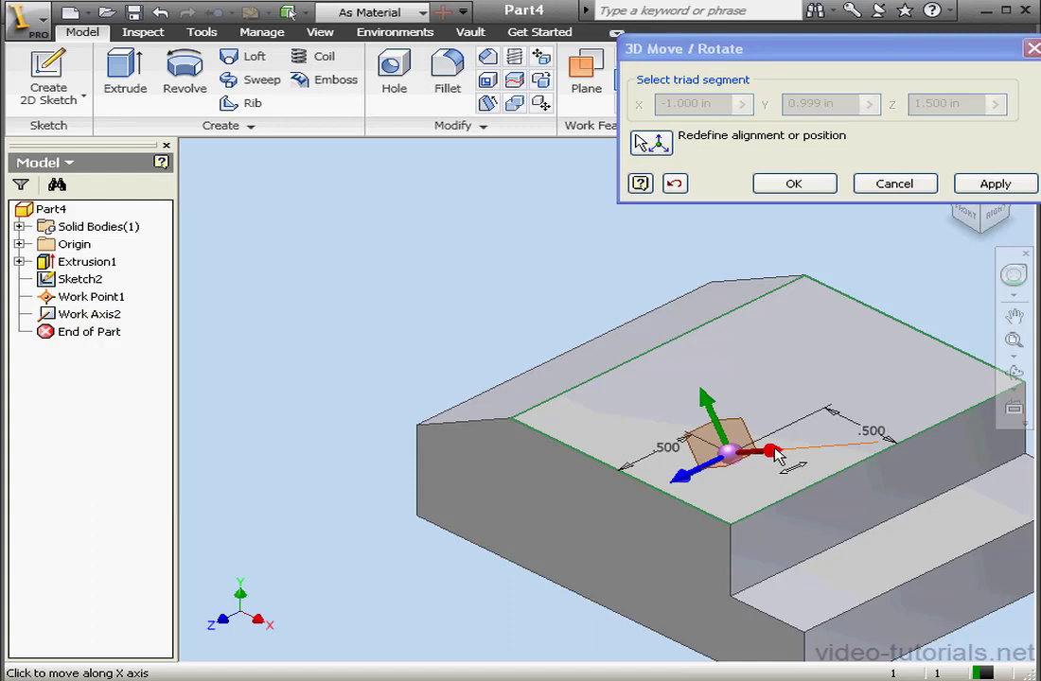
Move the grounded work point .5 in along its X axis and accept the placement.
left_click(776, 456)
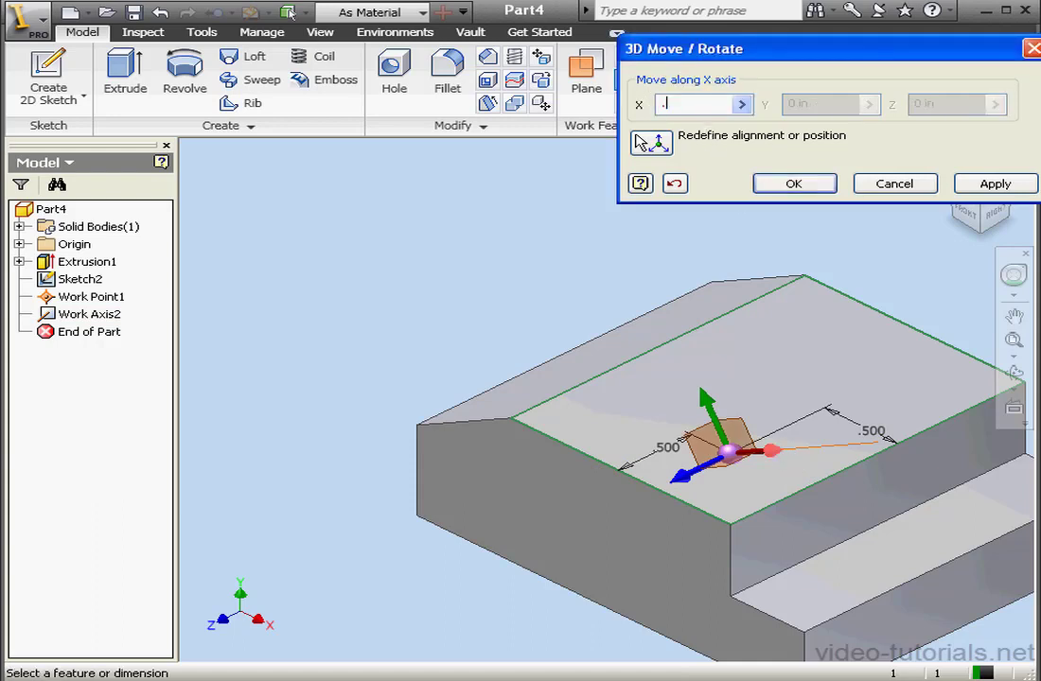
type(".5")
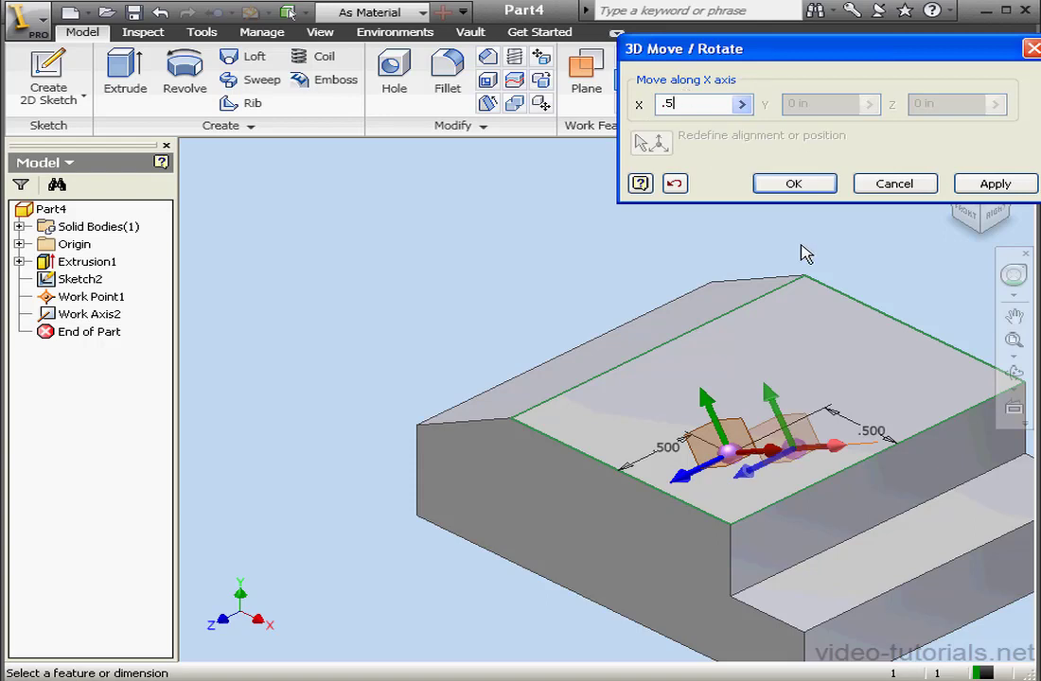
left_click(987, 184)
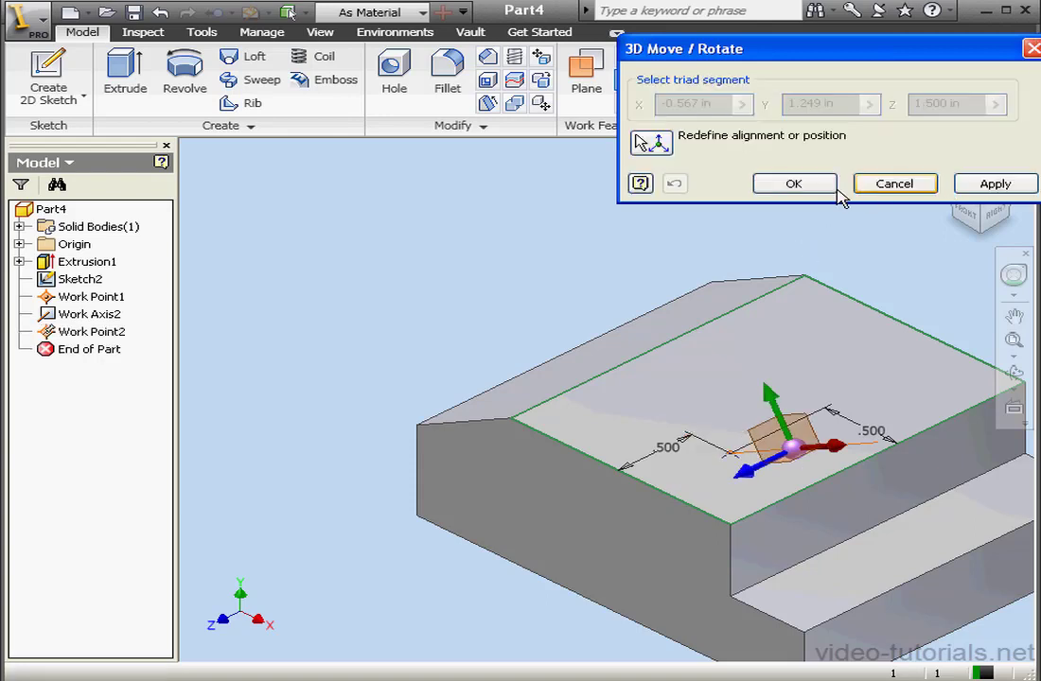
left_click(820, 185)
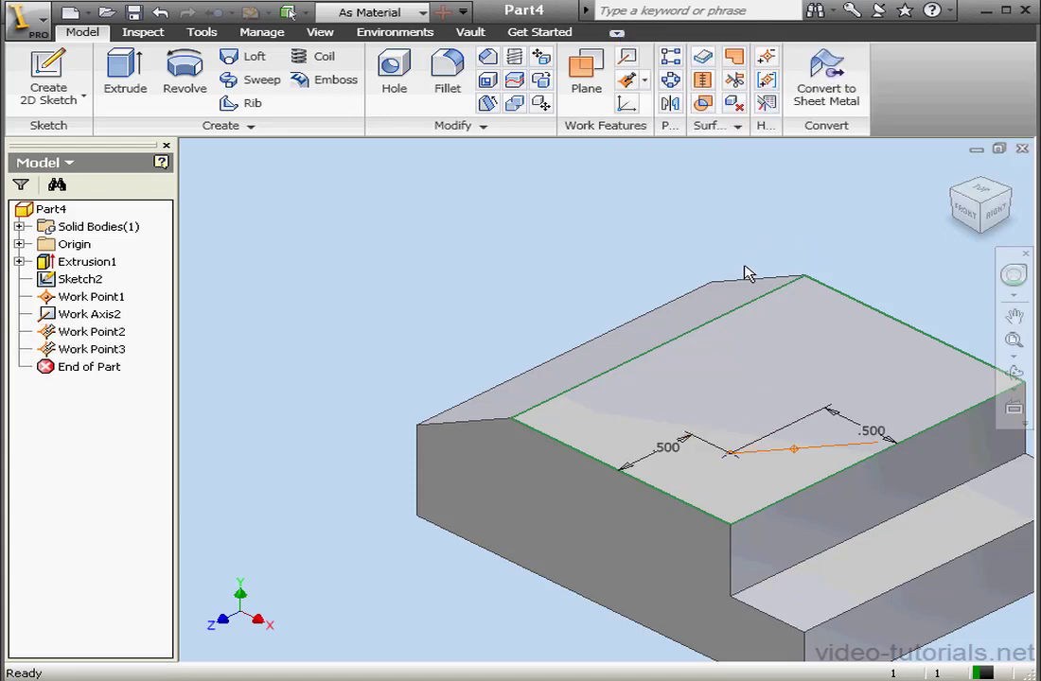
Start another grounded point at the original work point and move it freely above the part to about X -2.094, Y 1.775, Z 1.944 in.
left_click(702, 434)
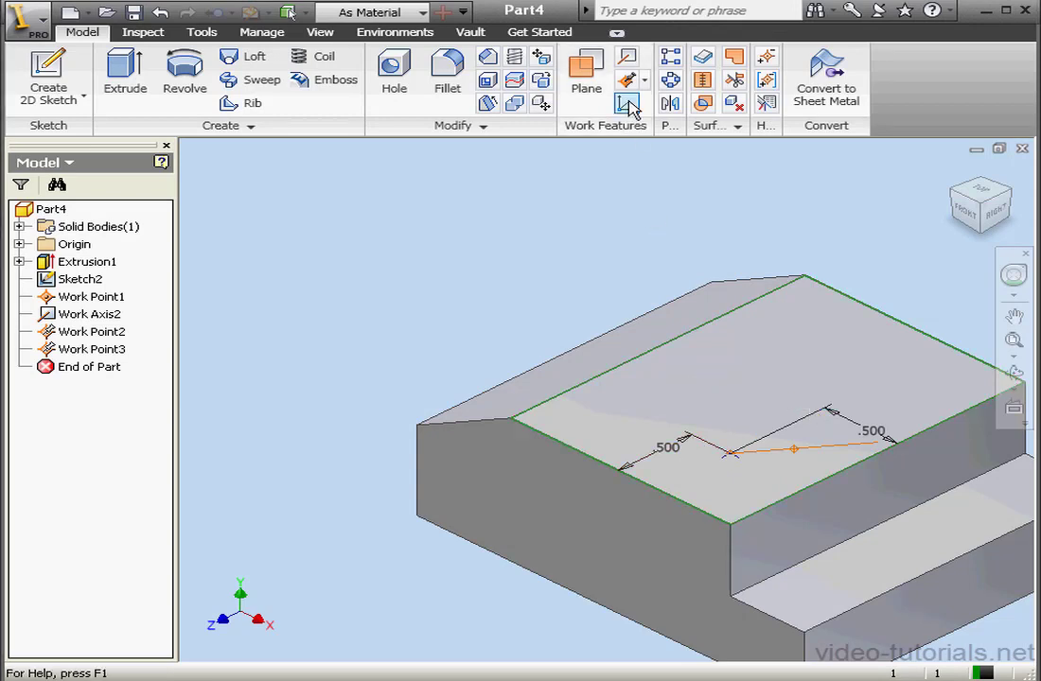
left_click(628, 84)
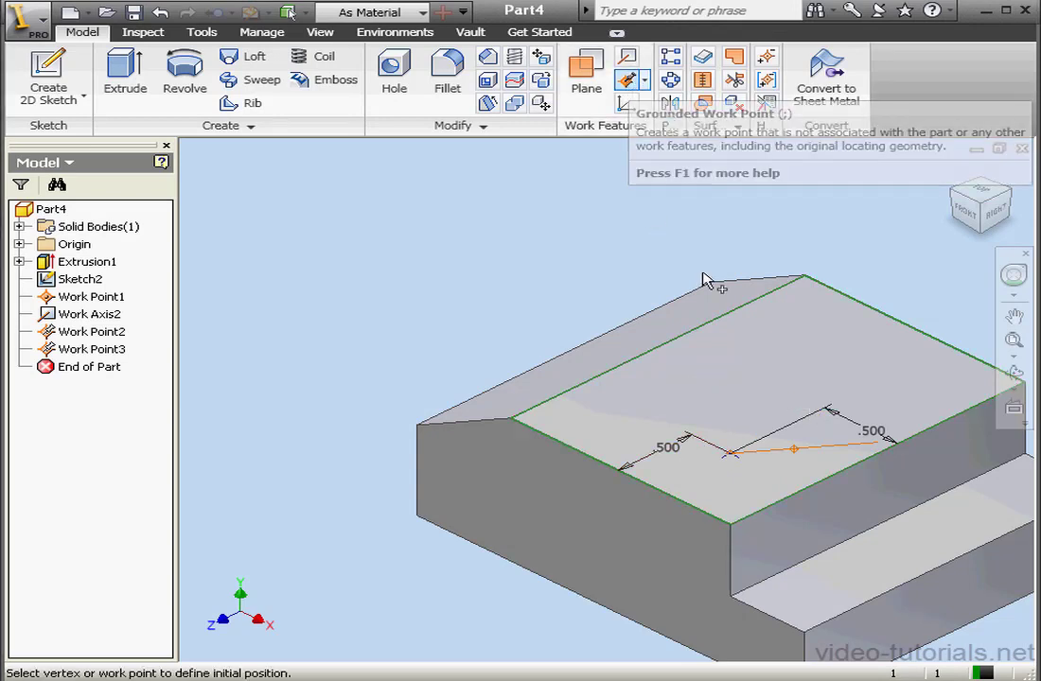
left_click(732, 455)
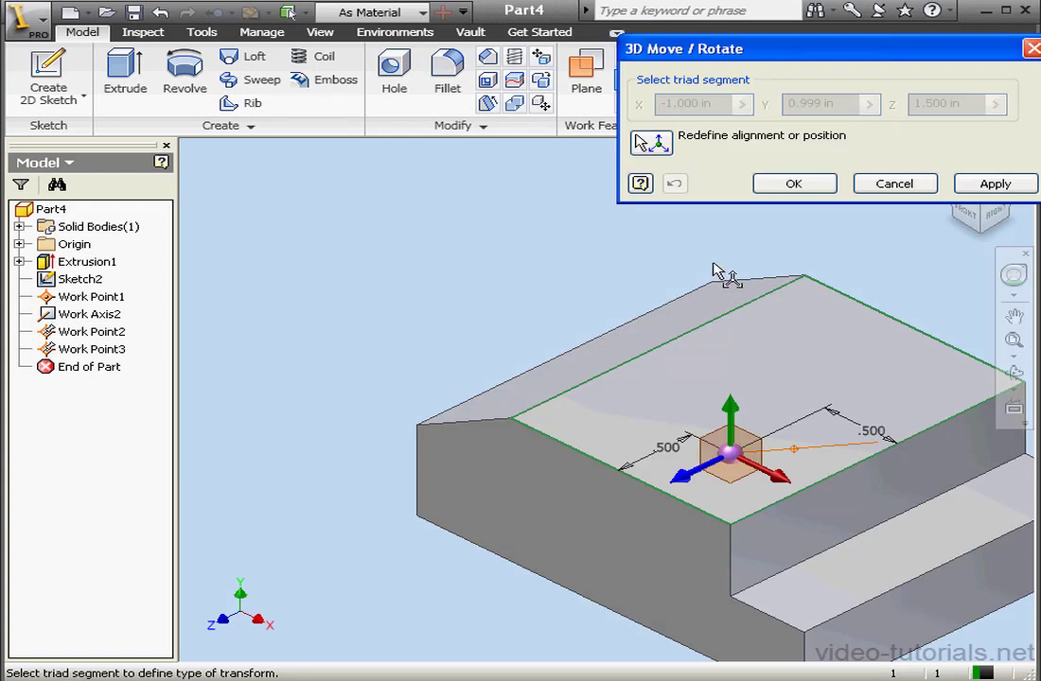
left_click_drag(729, 452, 560, 288)
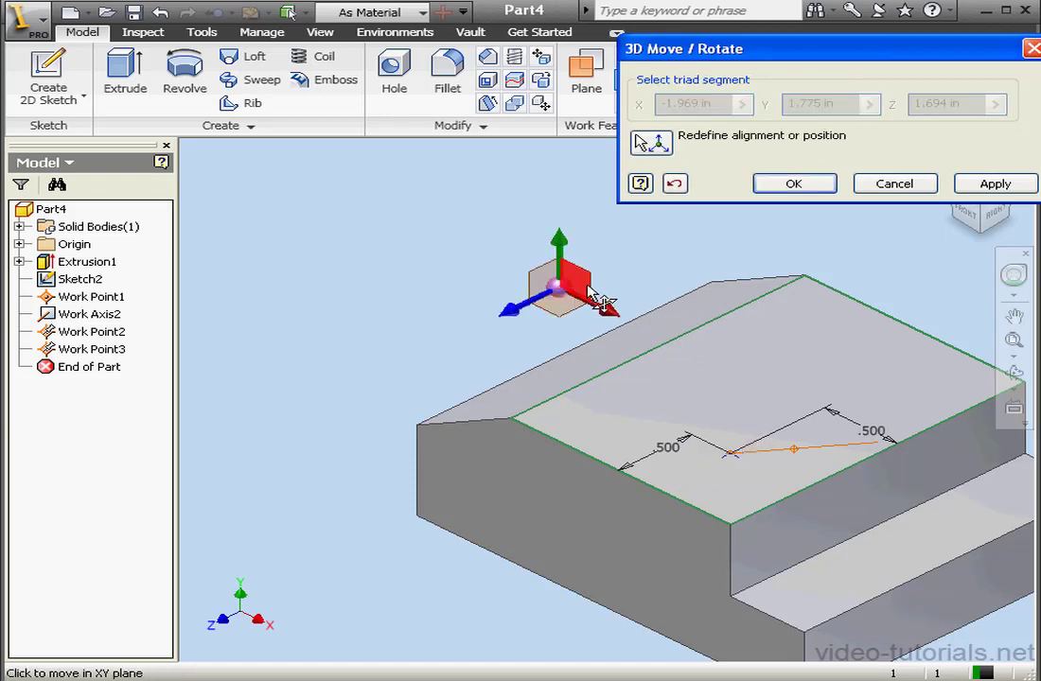
left_click(591, 296)
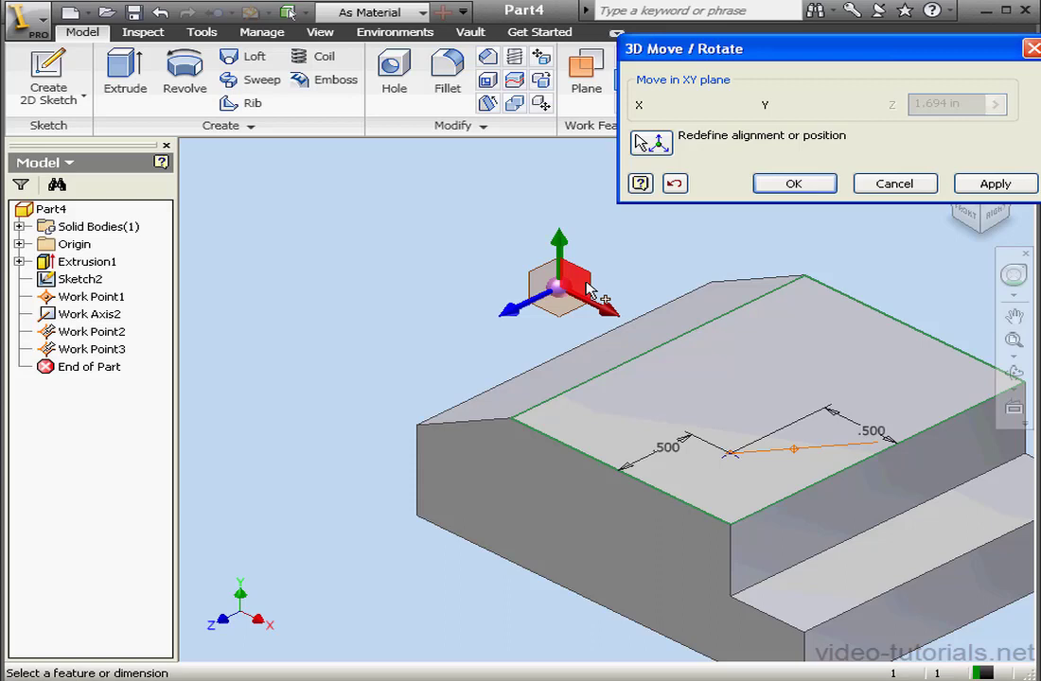
left_click_drag(592, 296, 516, 301)
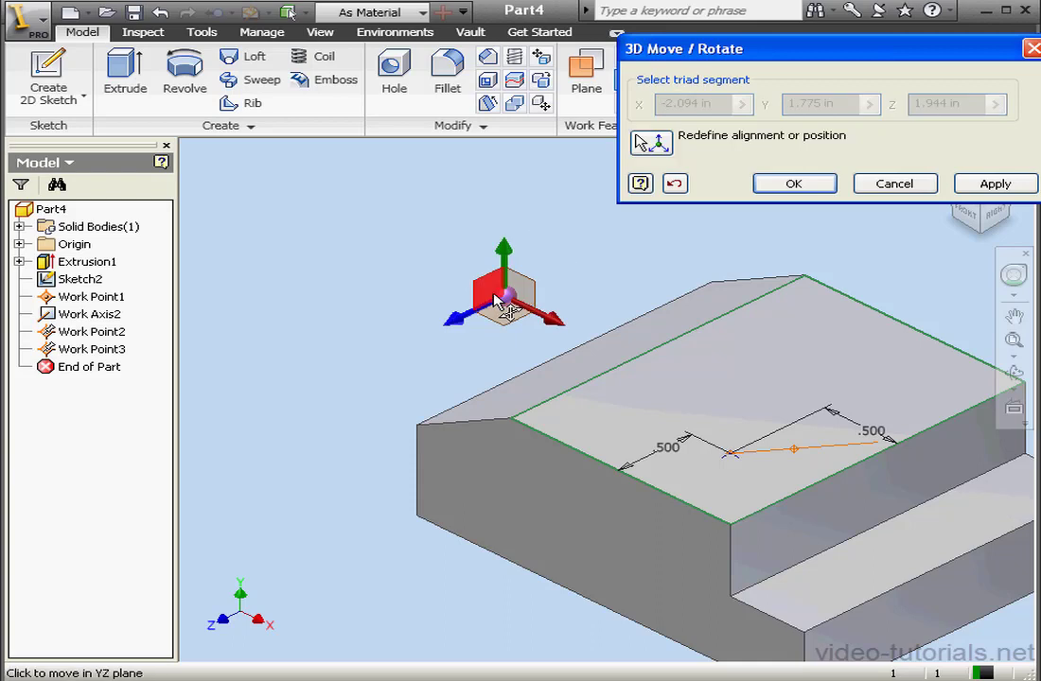
Rotate the grounded point's triad 45 degrees around its X axis and apply it.
left_click(545, 322)
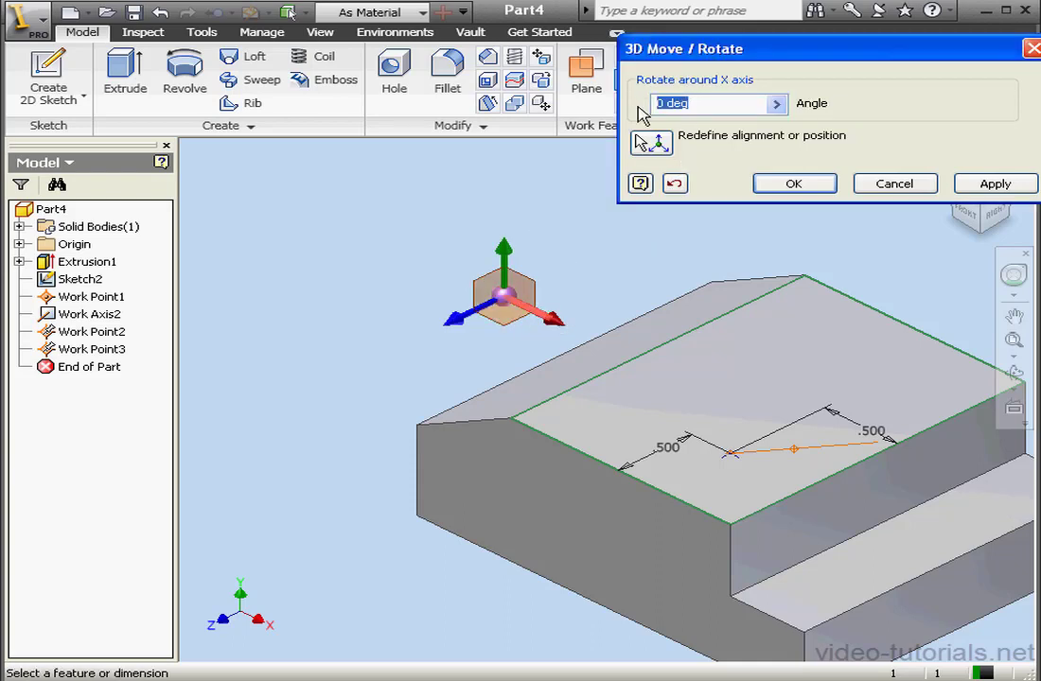
type("45")
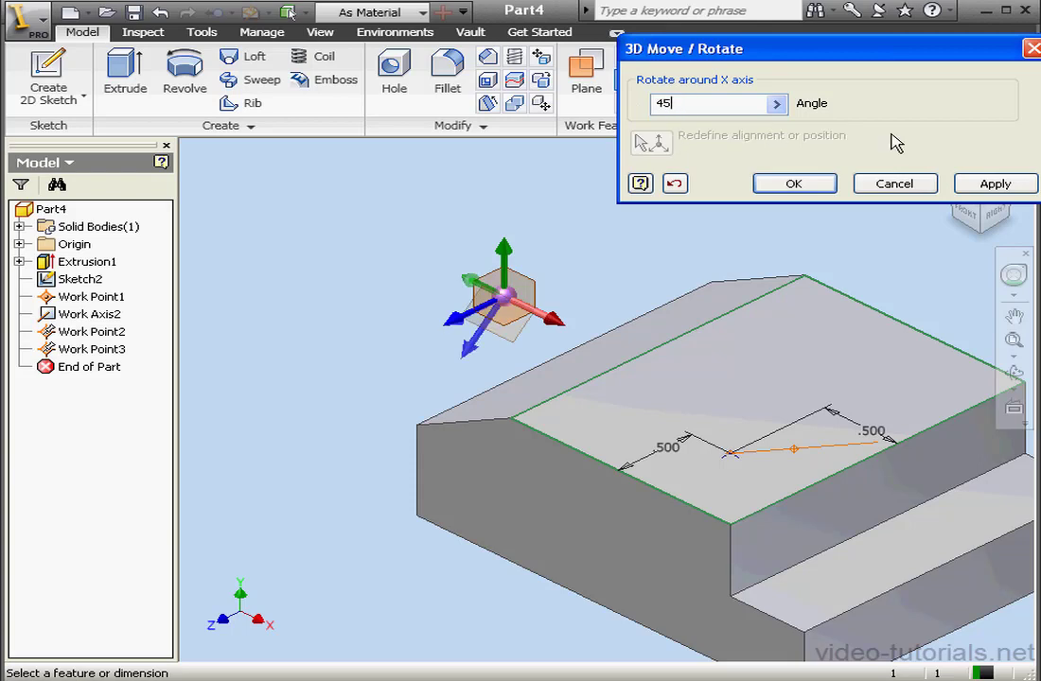
left_click(1000, 187)
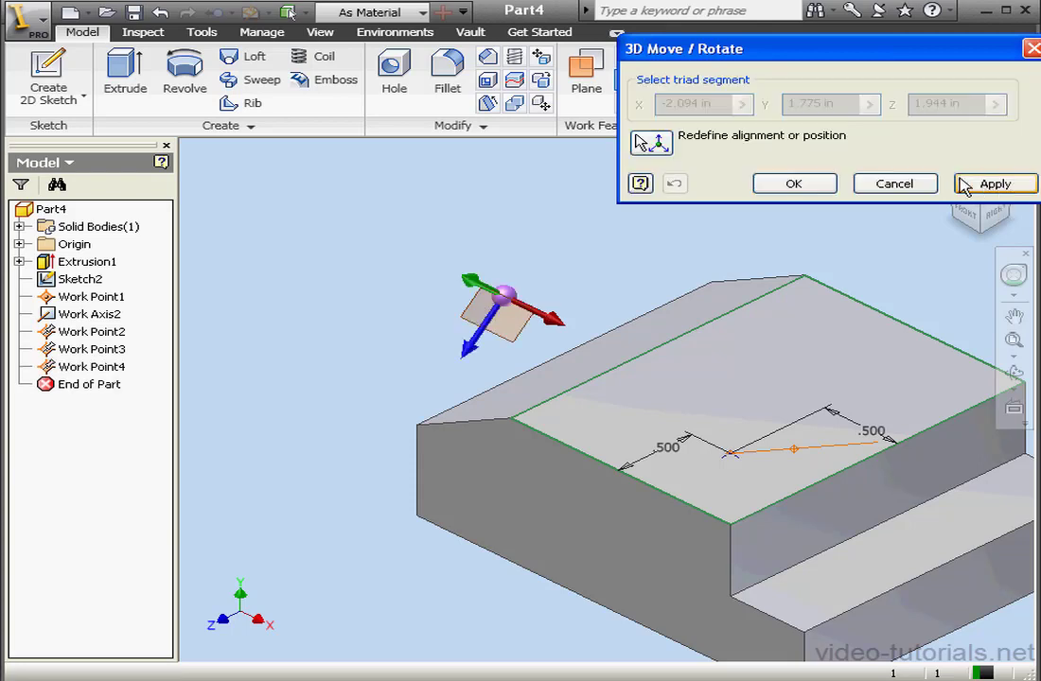
Place a further grounded work point by moving the triad 1 in along its X axis and applying it.
left_click(547, 317)
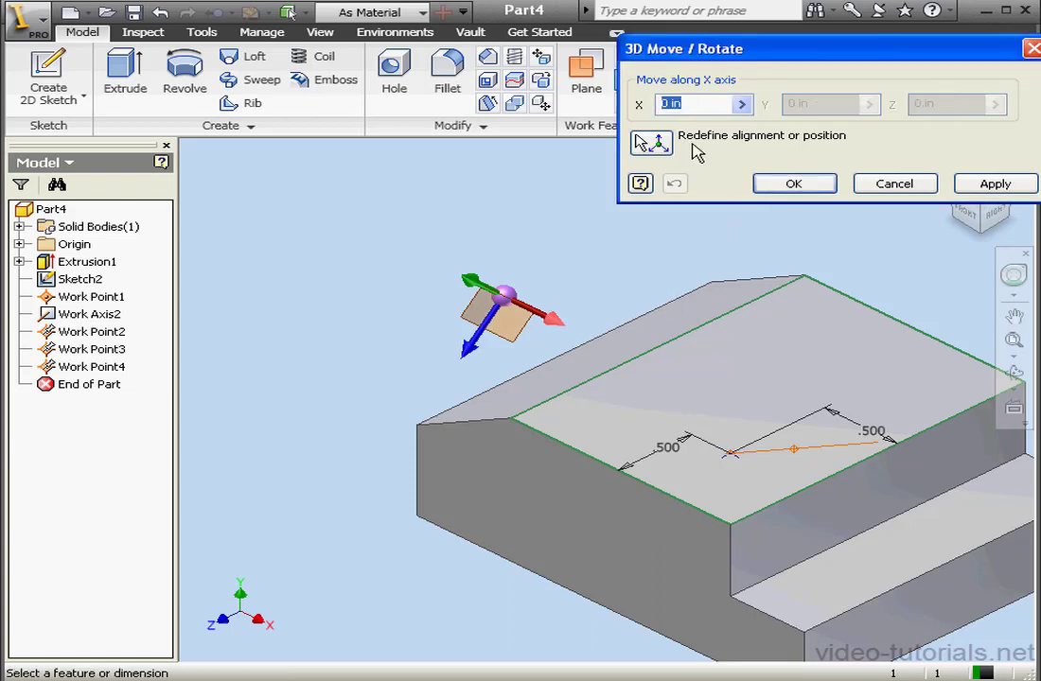
type("1")
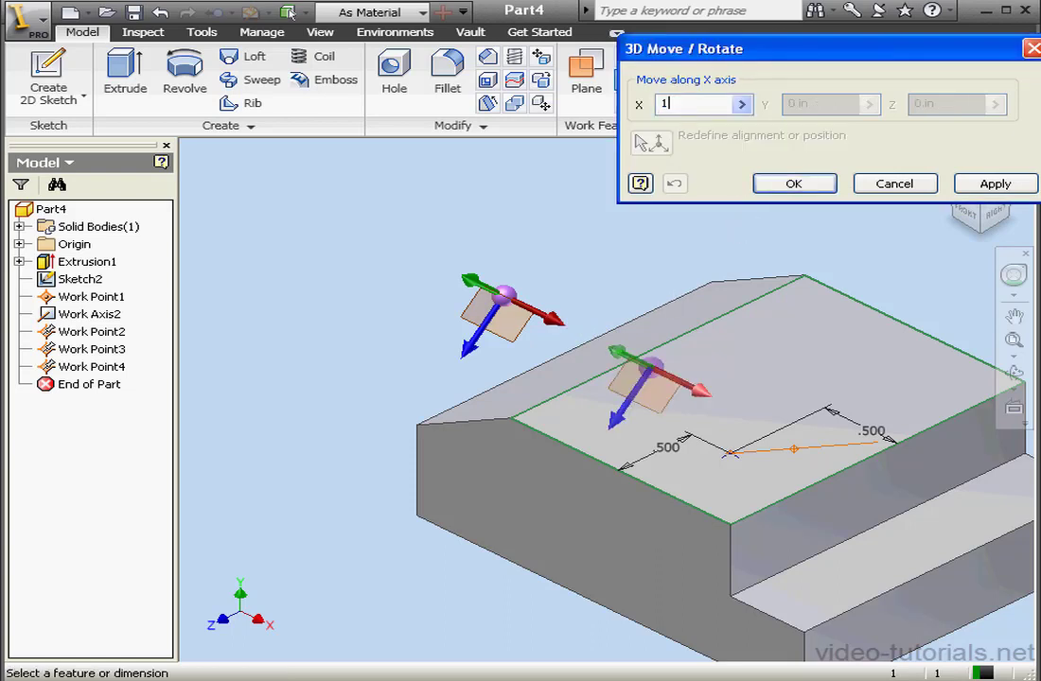
left_click(994, 183)
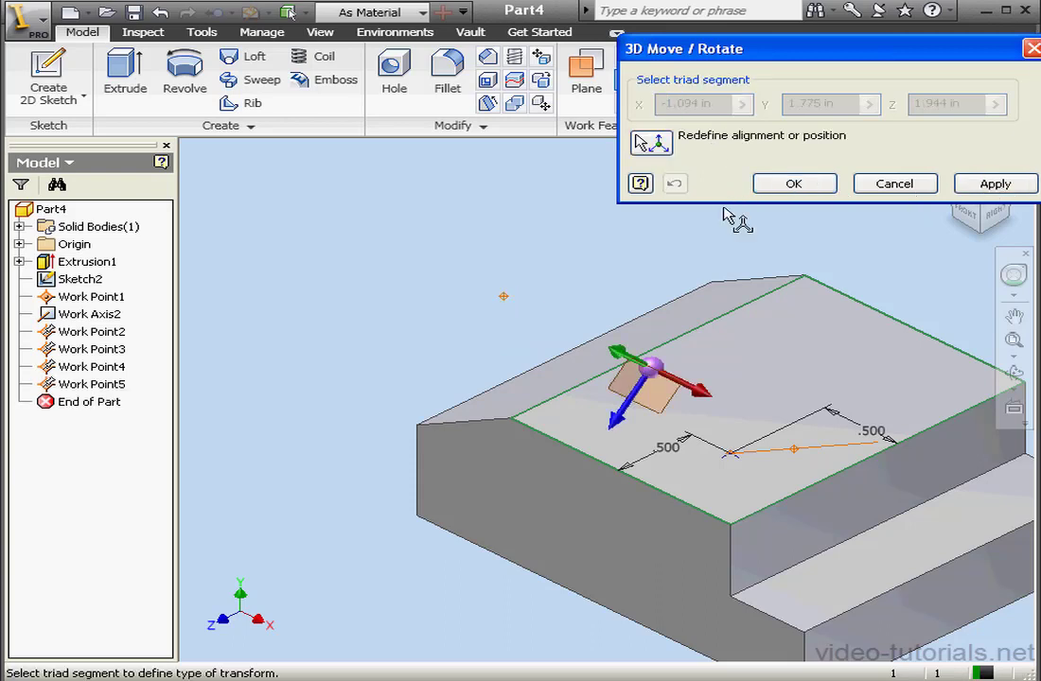
Try realigning the triad's Y axis to the sloped front edge, and leave the grounded point command without applying it.
left_click(660, 147)
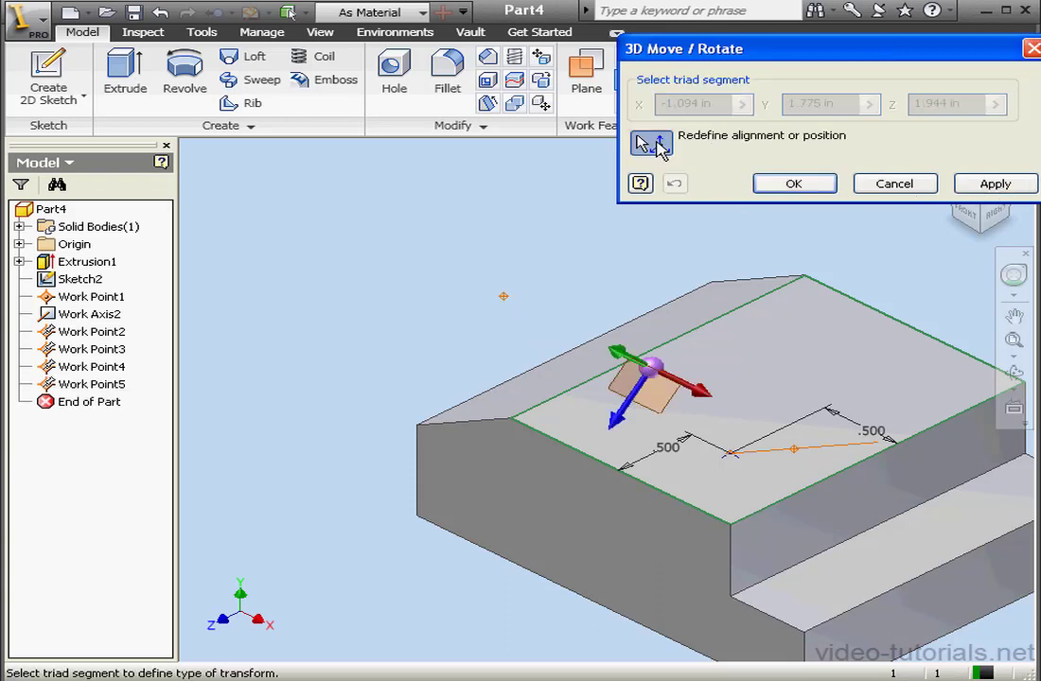
left_click(643, 364)
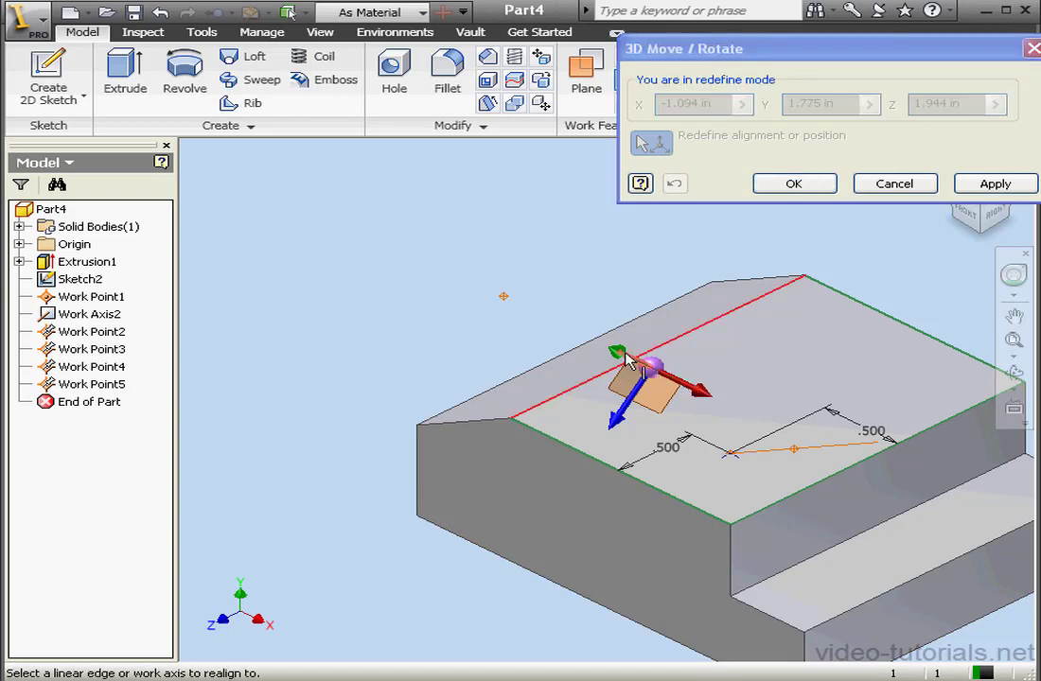
left_click(491, 428)
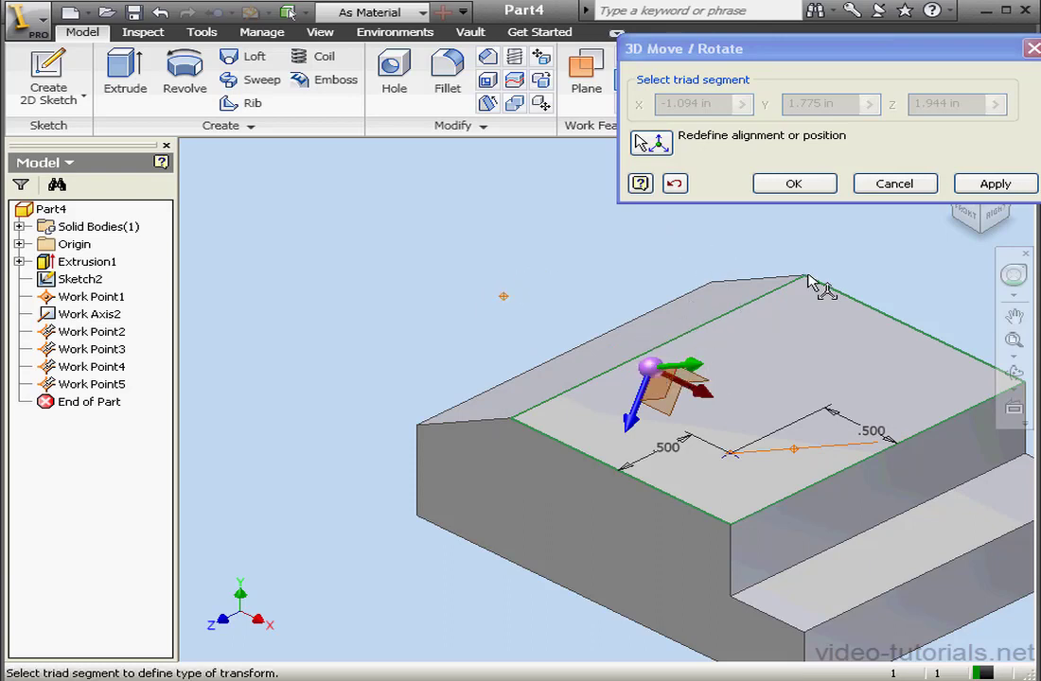
left_click(894, 184)
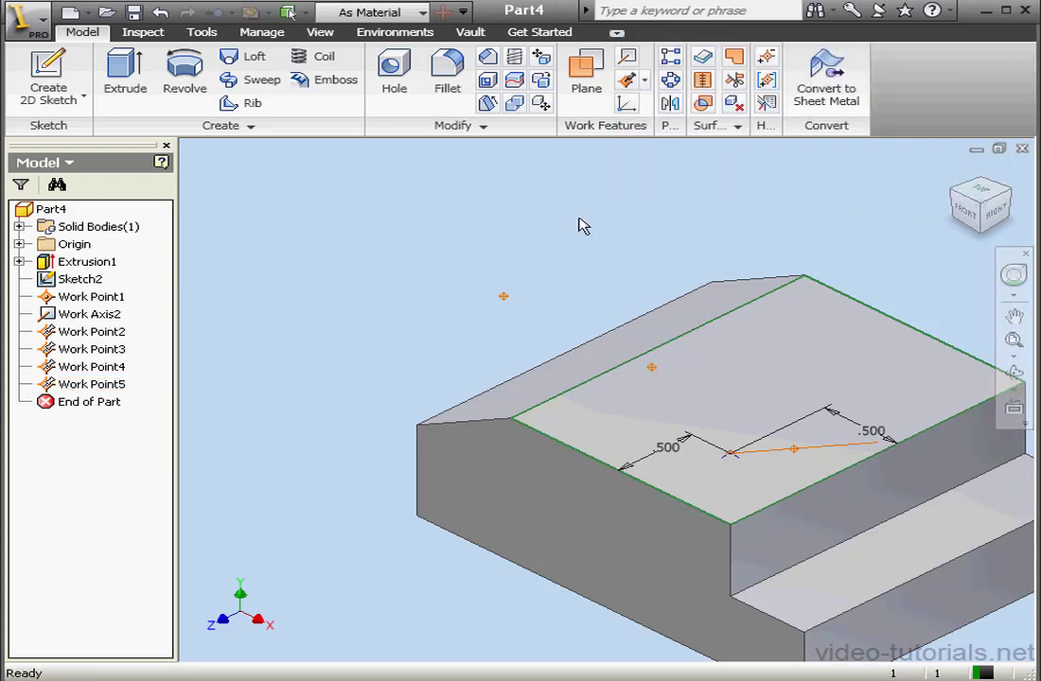
Create a 0.25 in diameter, 1 in deep drilled hole on the grounded point offset along the work axis, using that axis as direction.
left_click(394, 74)
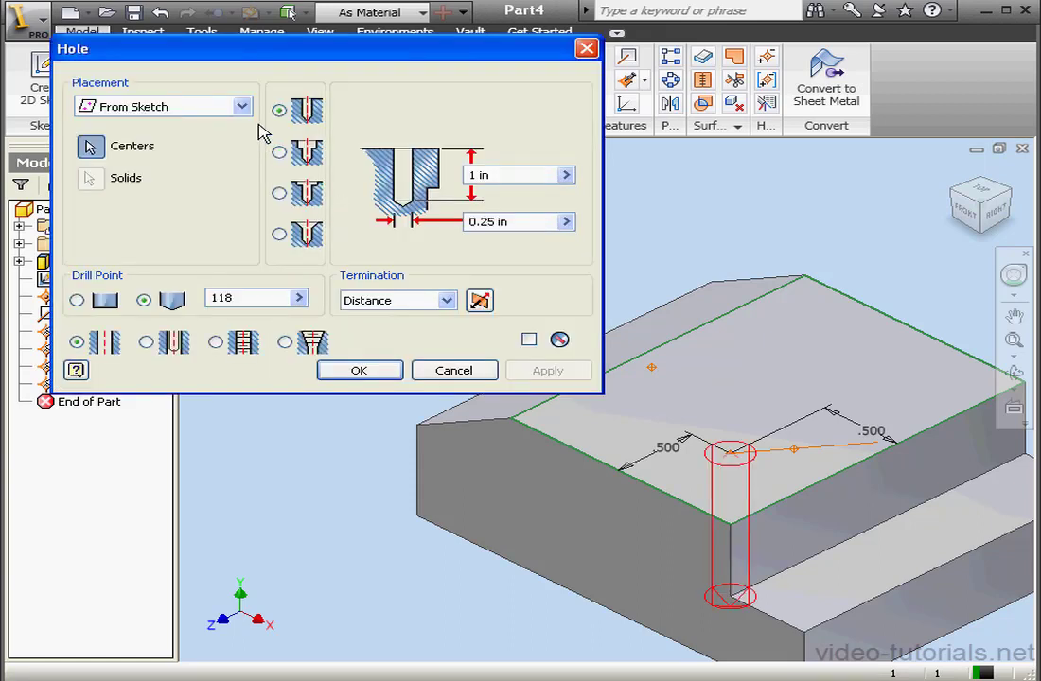
left_click(243, 106)
left_click(173, 171)
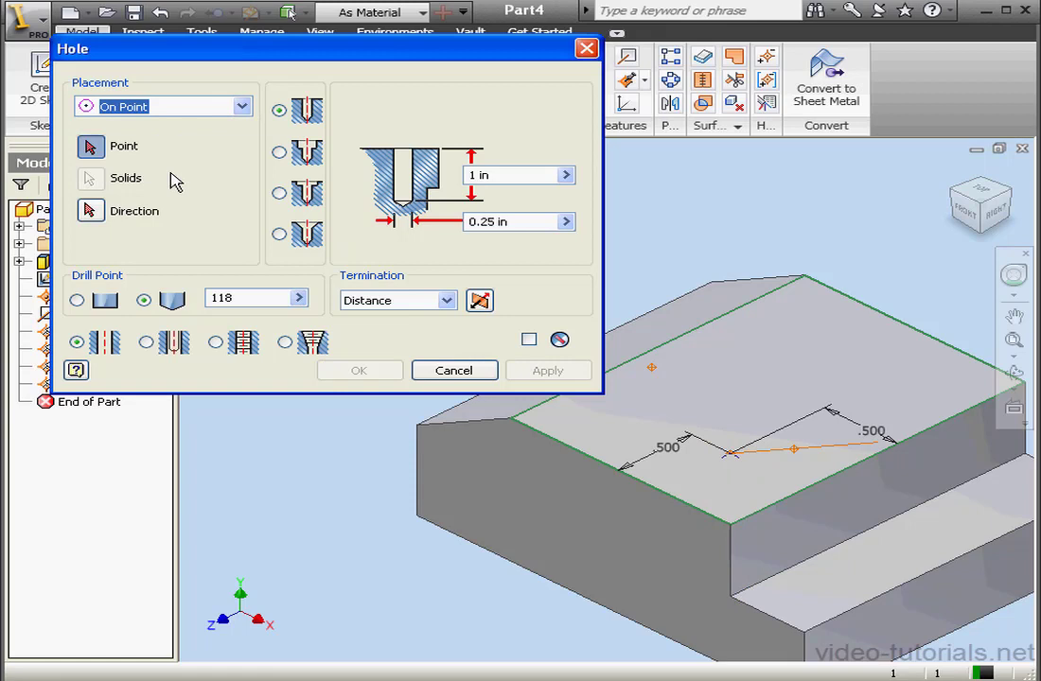
left_click(796, 453)
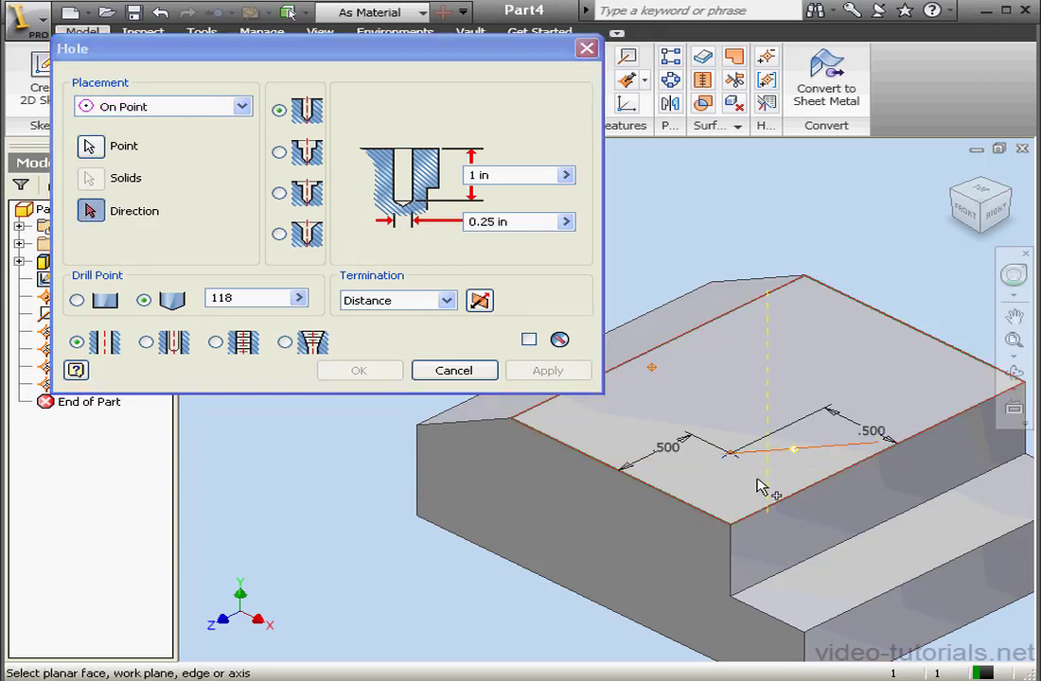
left_click(839, 455)
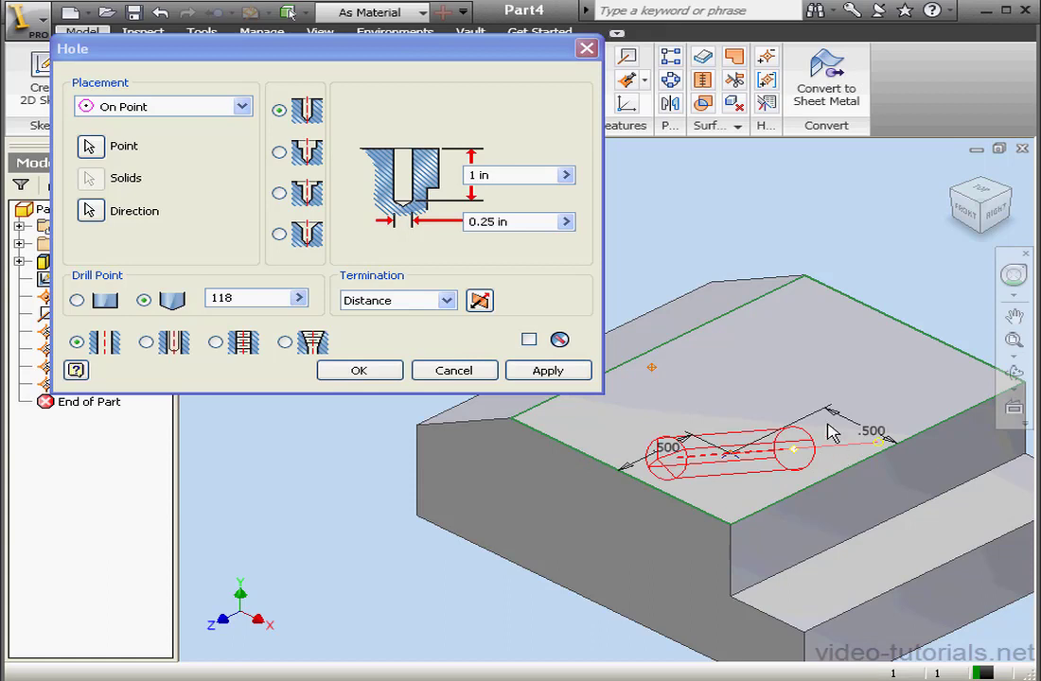
left_click(962, 207)
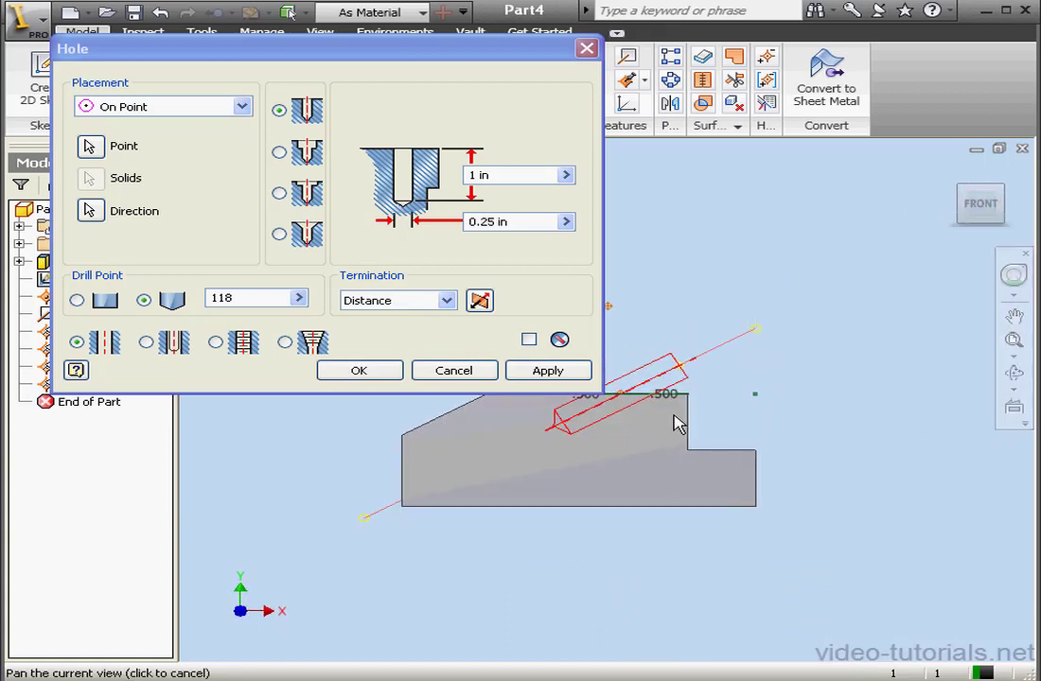
scroll(665, 414, "up", 3)
middle_click_drag(648, 403, 806, 461)
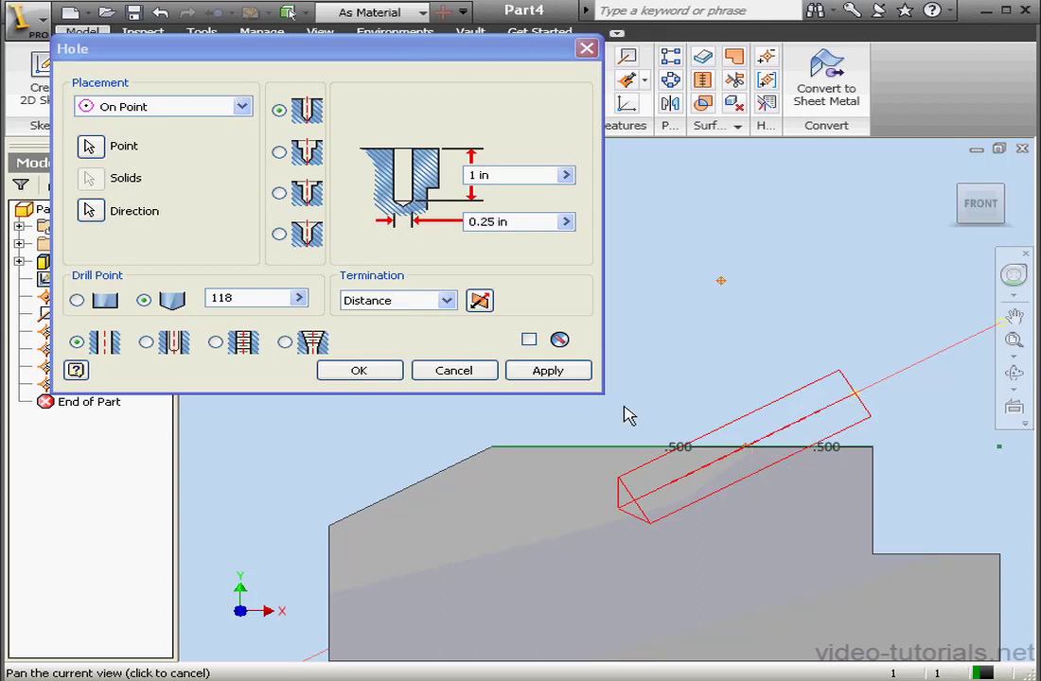
left_click(400, 374)
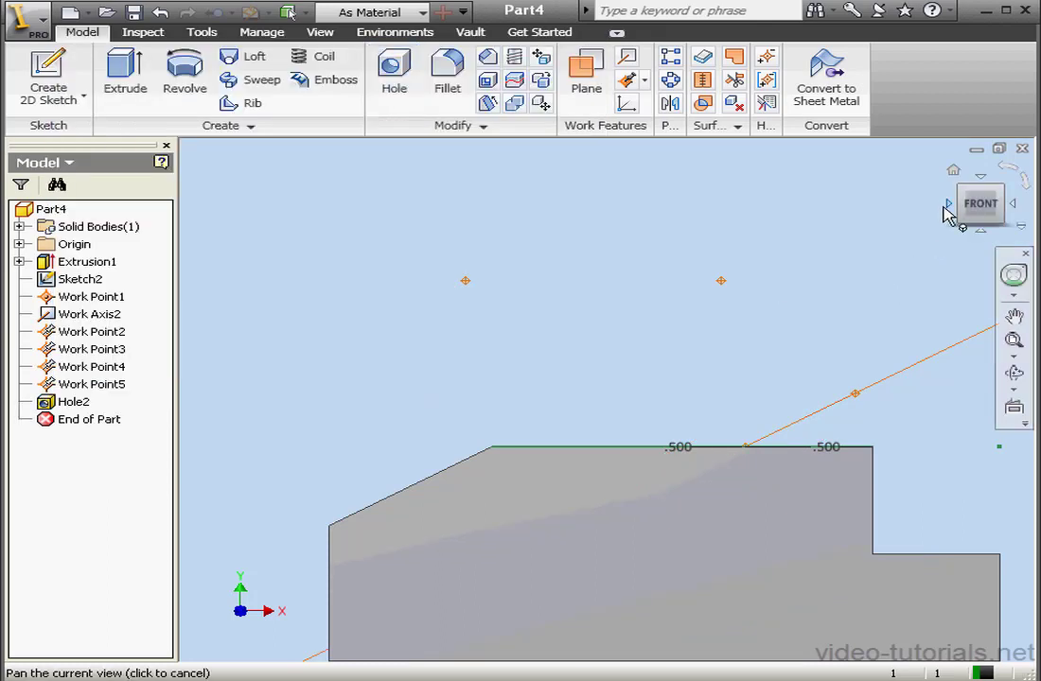
Place a work point at the midpoint of the inner edge where the lower step meets the vertical wall.
left_click(953, 173)
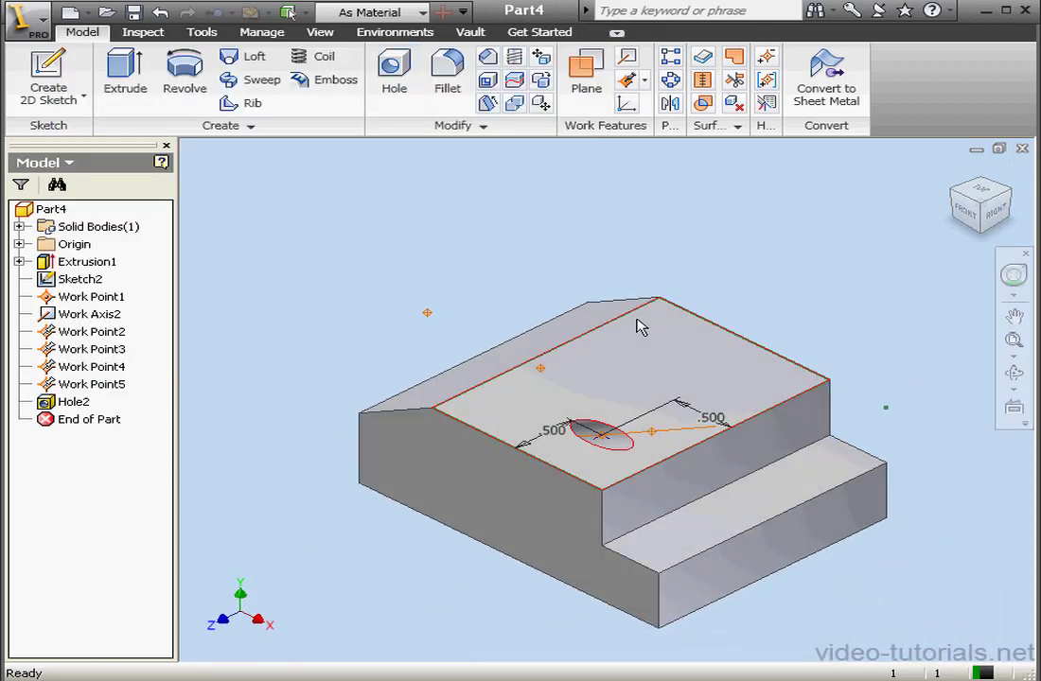
left_click(645, 81)
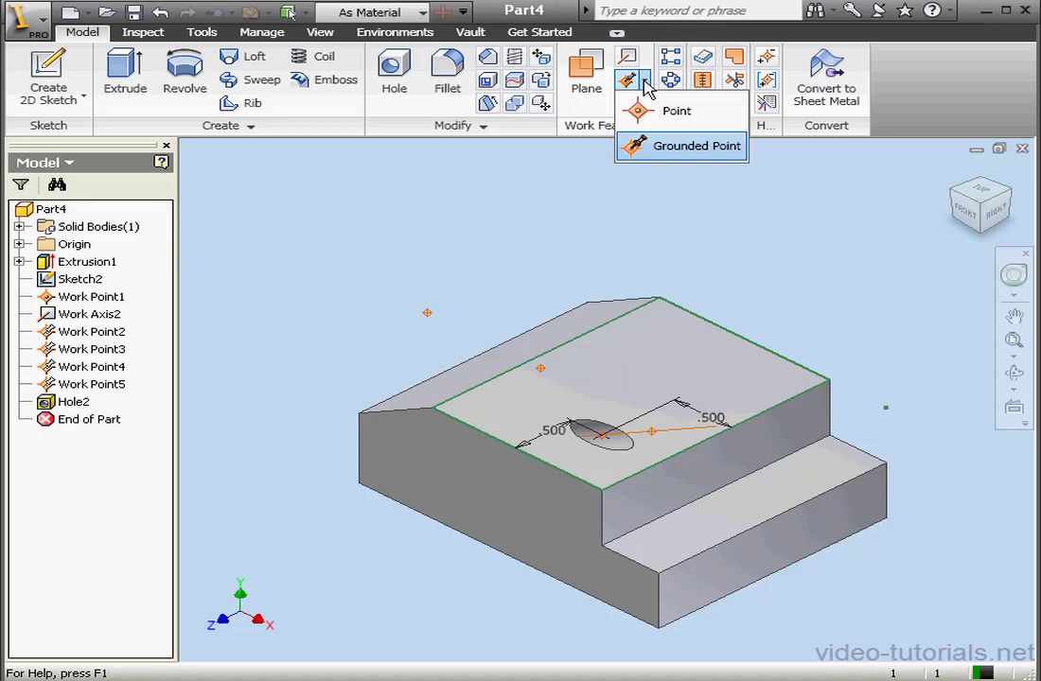
left_click(632, 111)
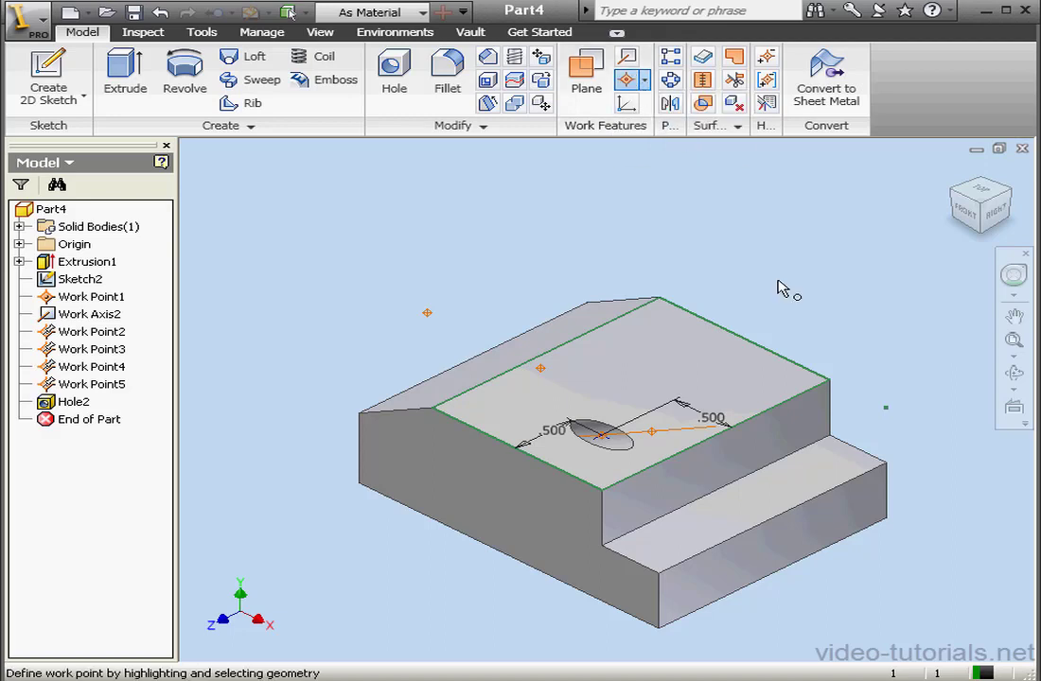
left_click(717, 493)
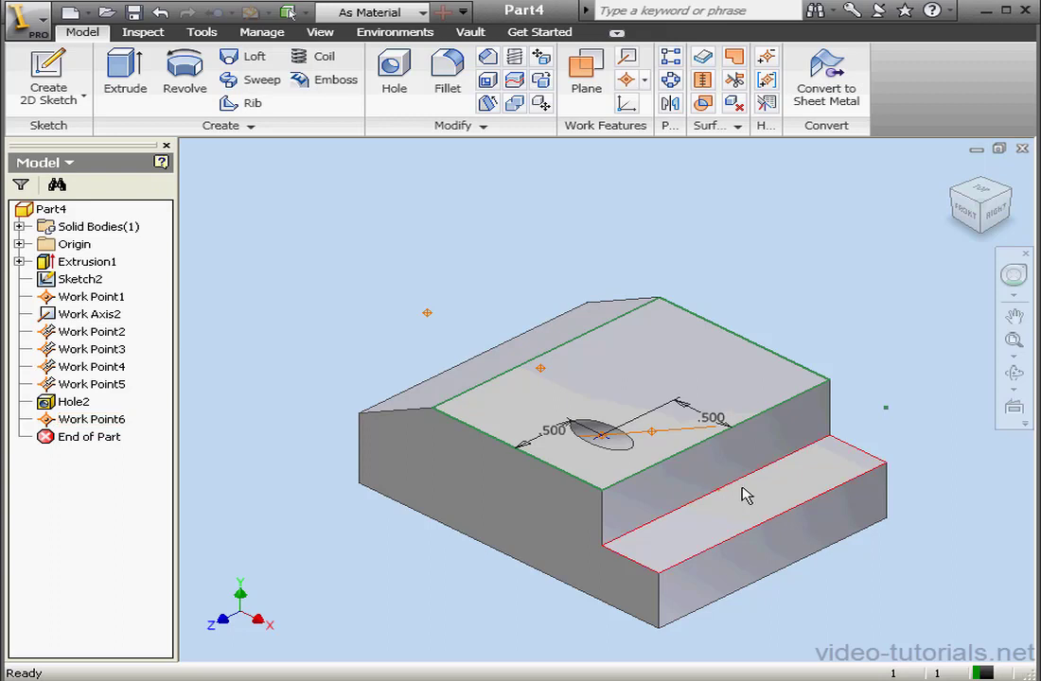
Create a counterbore hole on the edge midpoint along the work axis, with 0.375 in by 0.25 in counterbore, 0.25 in diameter and 1 in depth.
scroll(741, 493, "down", 3)
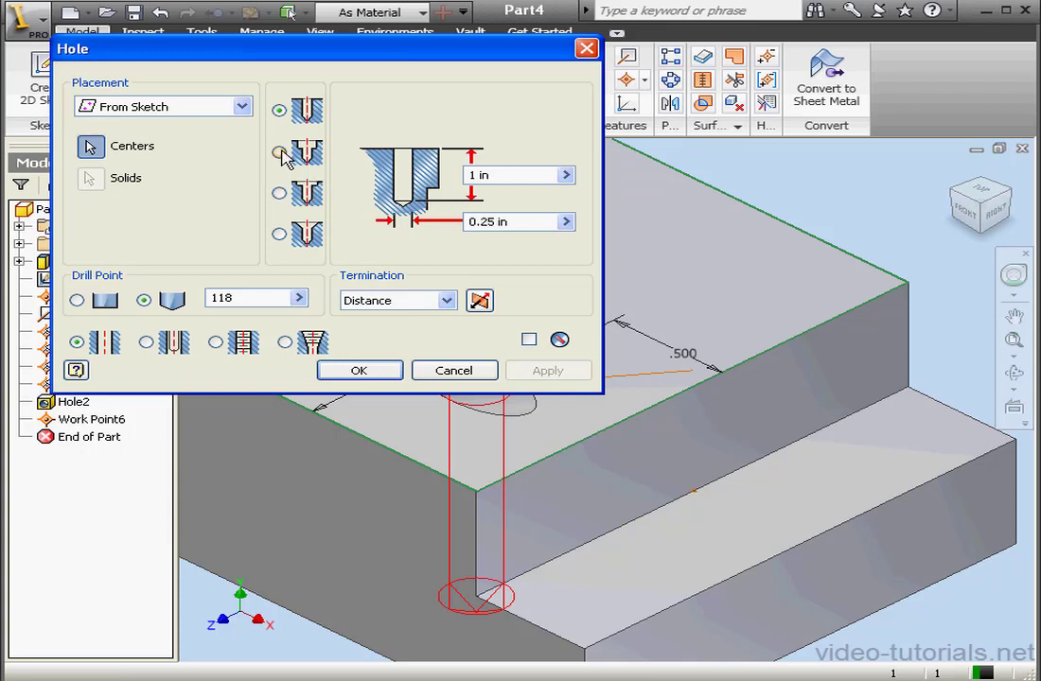
left_click(281, 151)
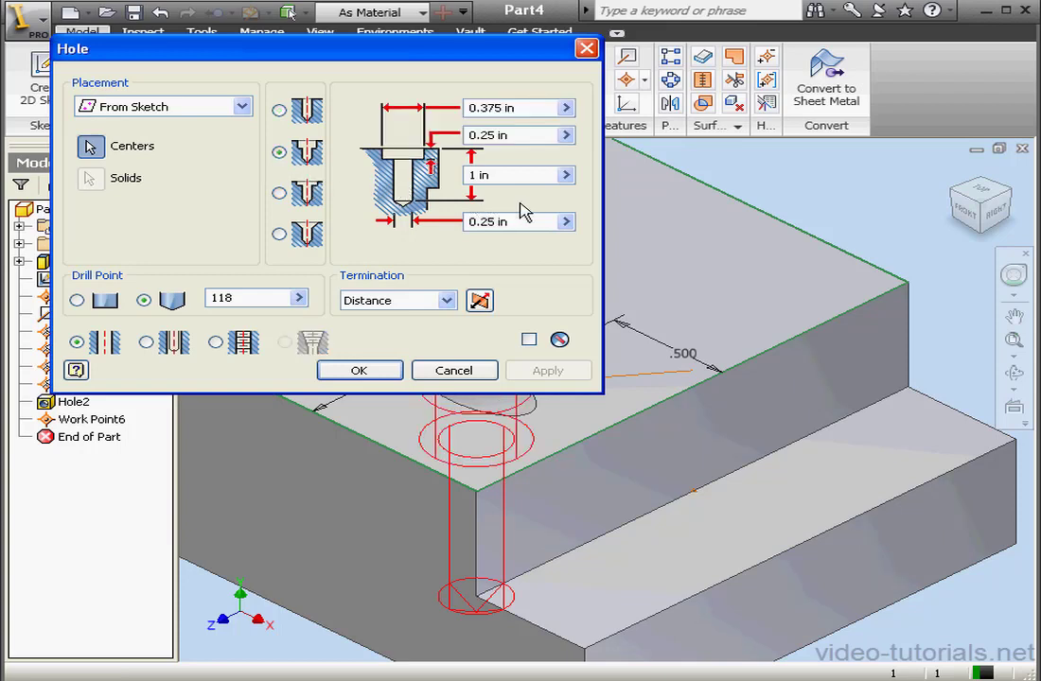
left_click(242, 106)
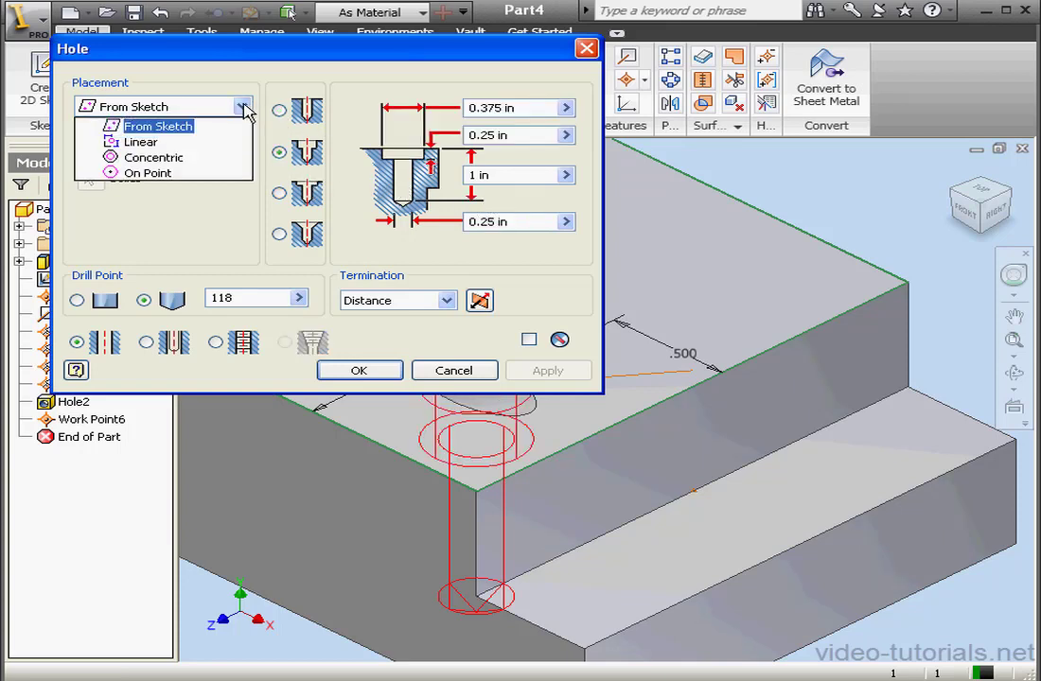
left_click(180, 172)
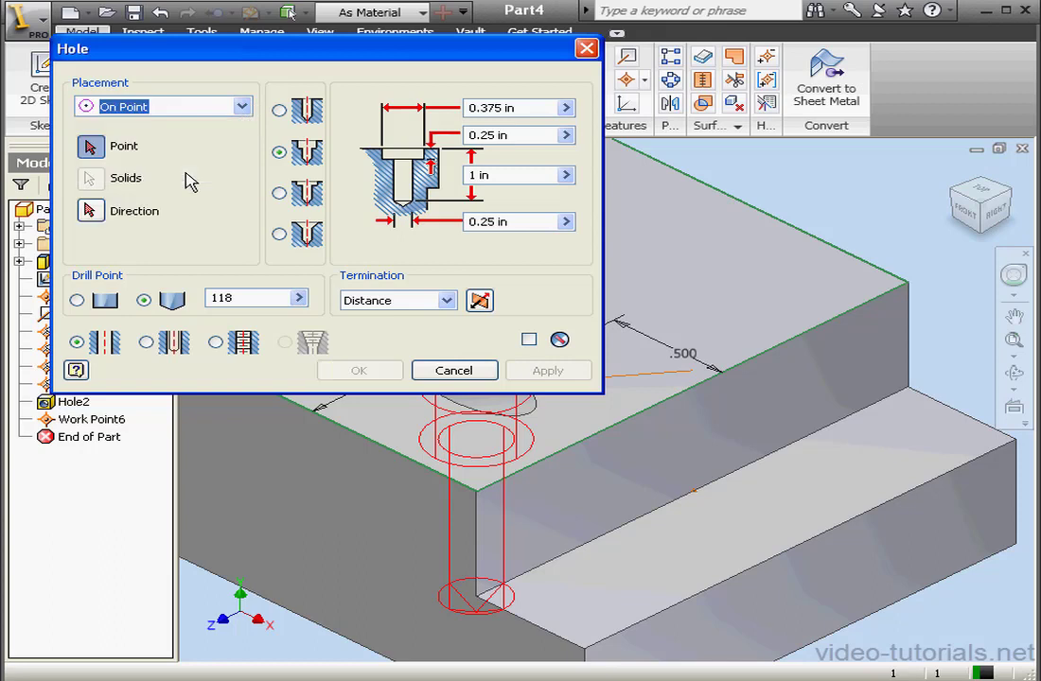
left_click(696, 502)
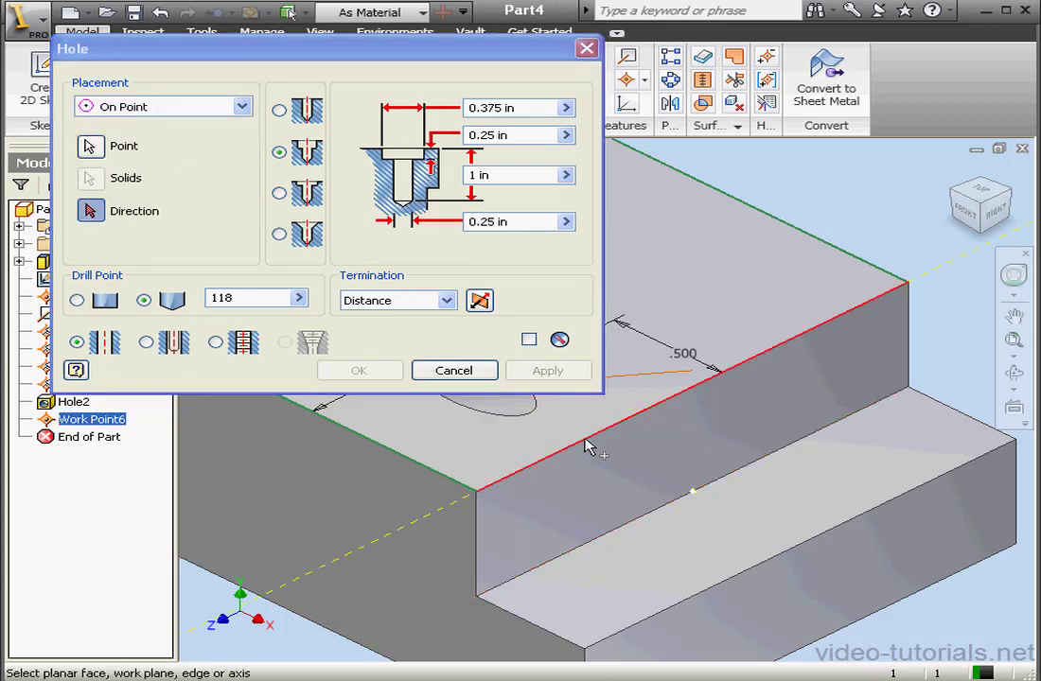
left_click(657, 380)
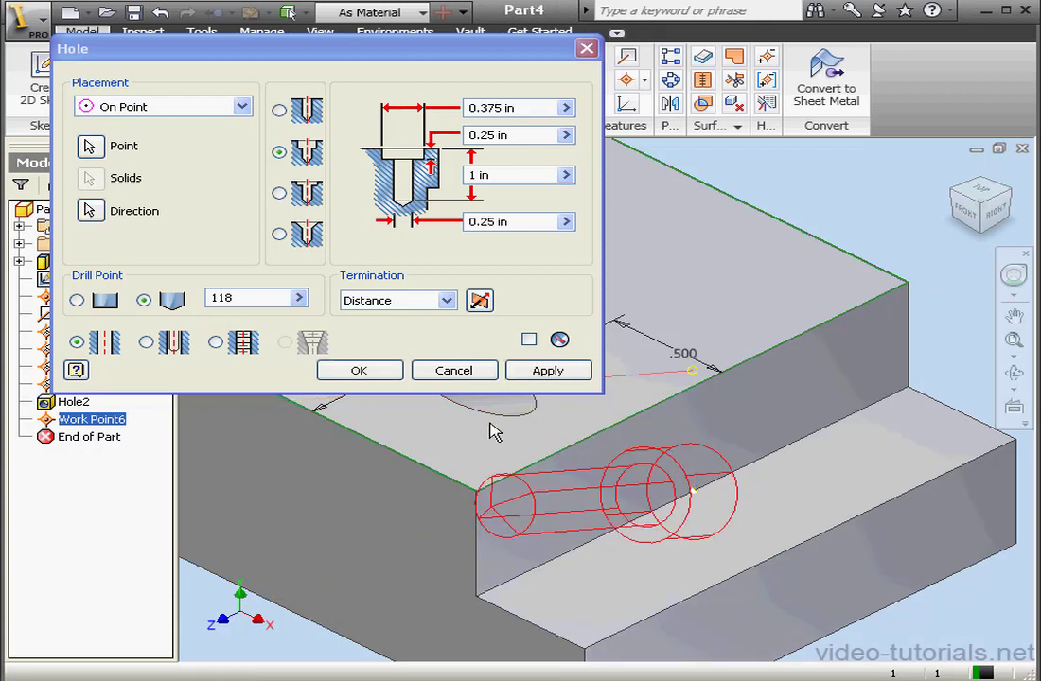
left_click(383, 373)
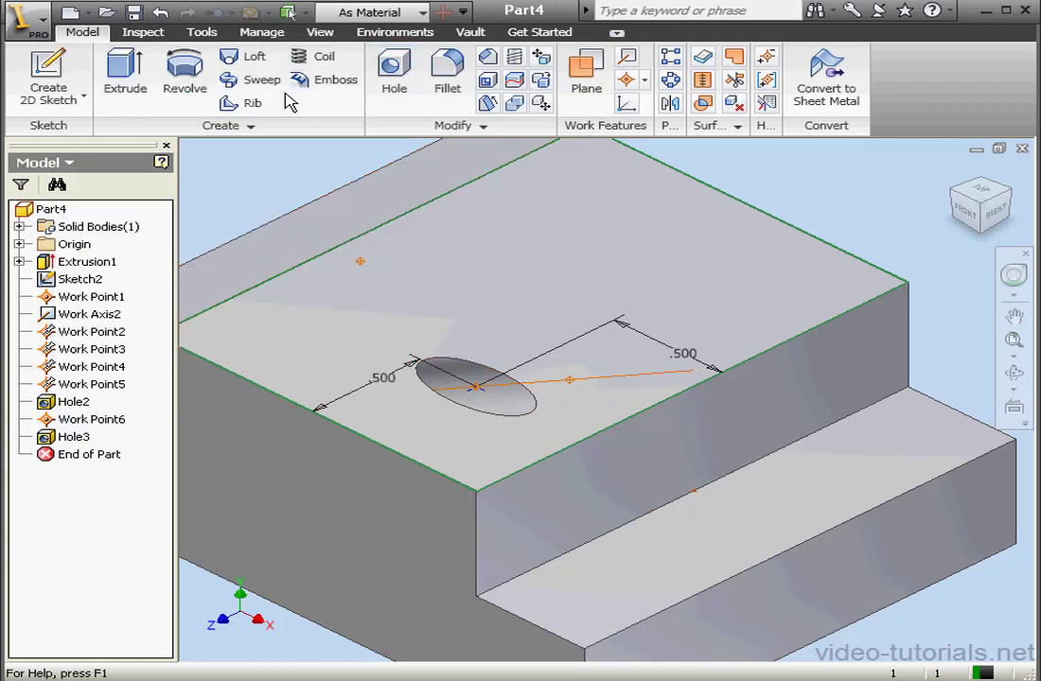
Switch the model's visual style to Wireframe.
left_click(320, 31)
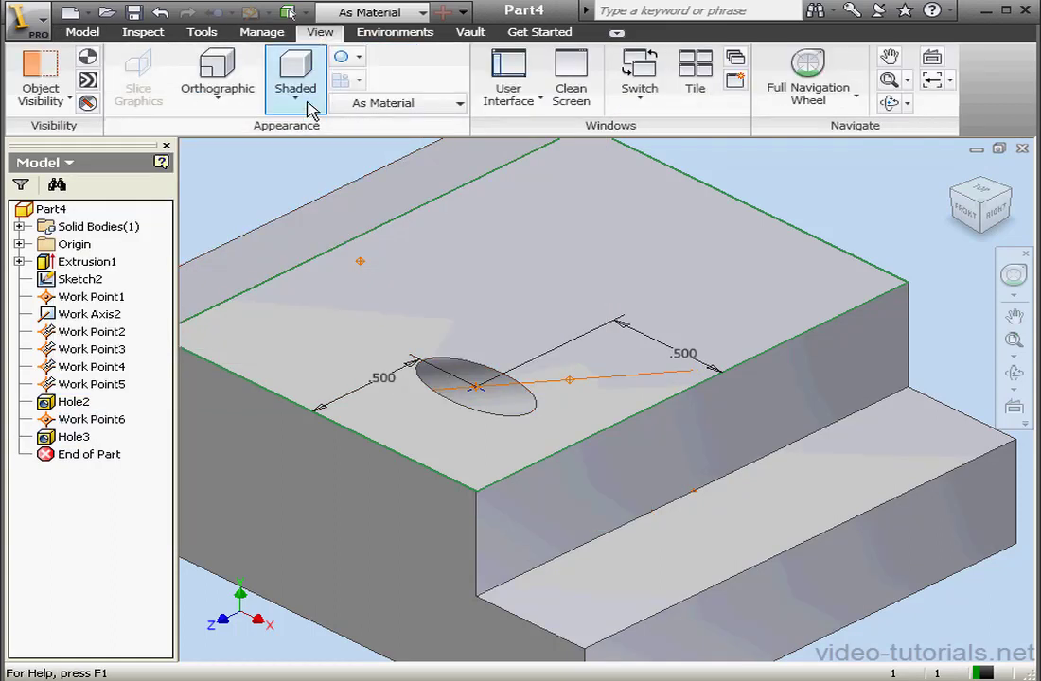
left_click(299, 106)
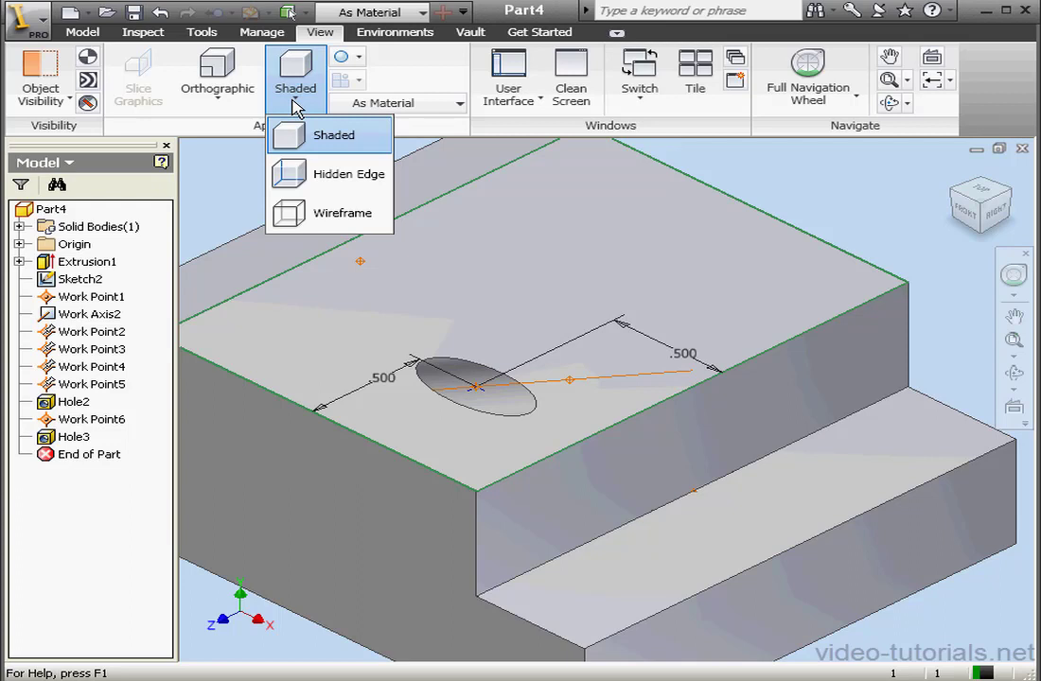
left_click(323, 216)
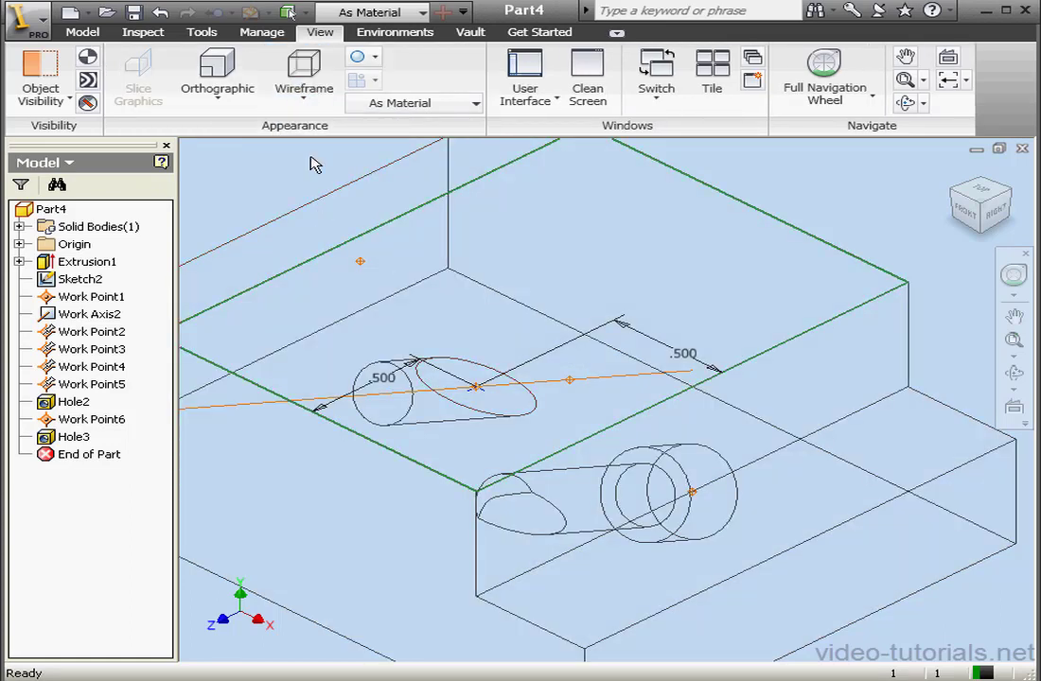
Create a 2D sketch on the counterbore's flat bottom face and finish it with only the projected circular edges.
left_click(91, 36)
left_click(51, 85)
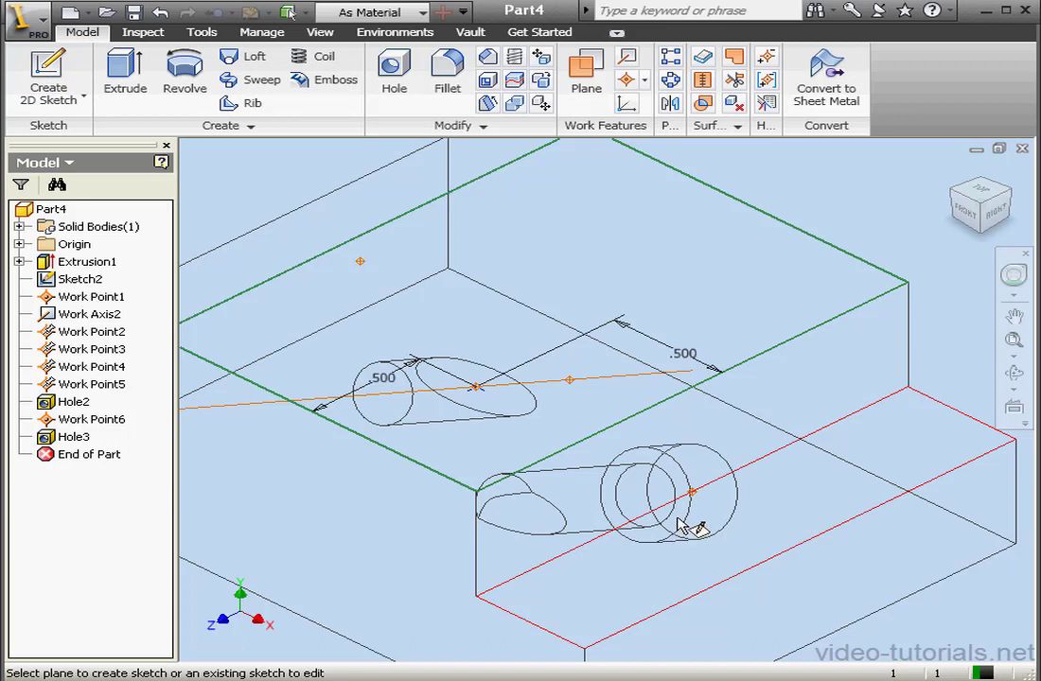
mouse_move(689, 531)
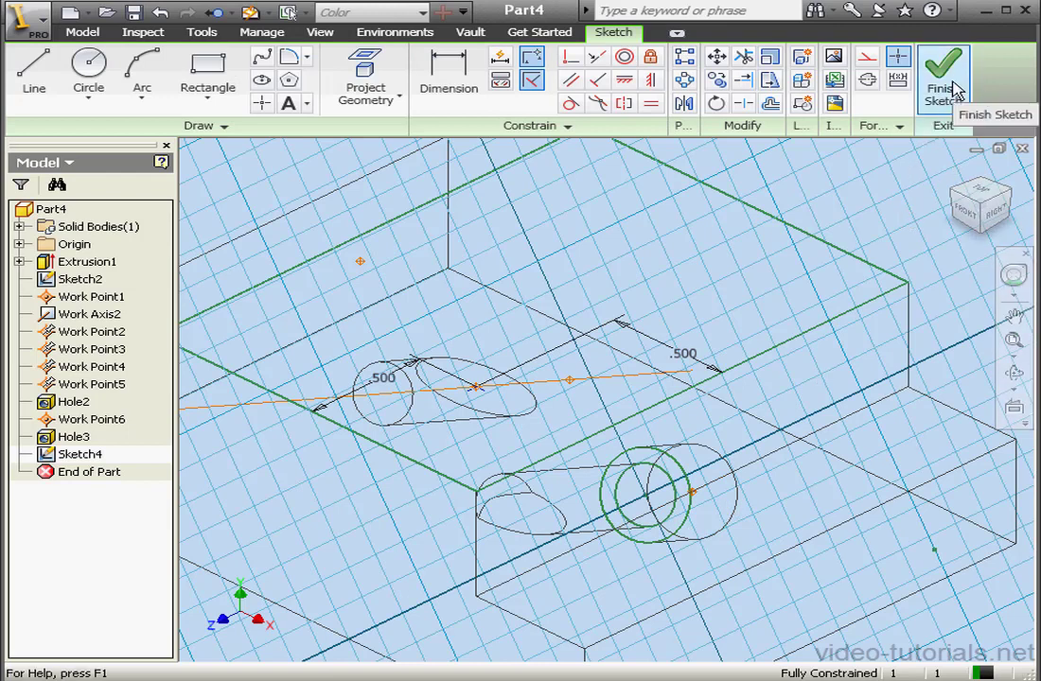
left_click(939, 95)
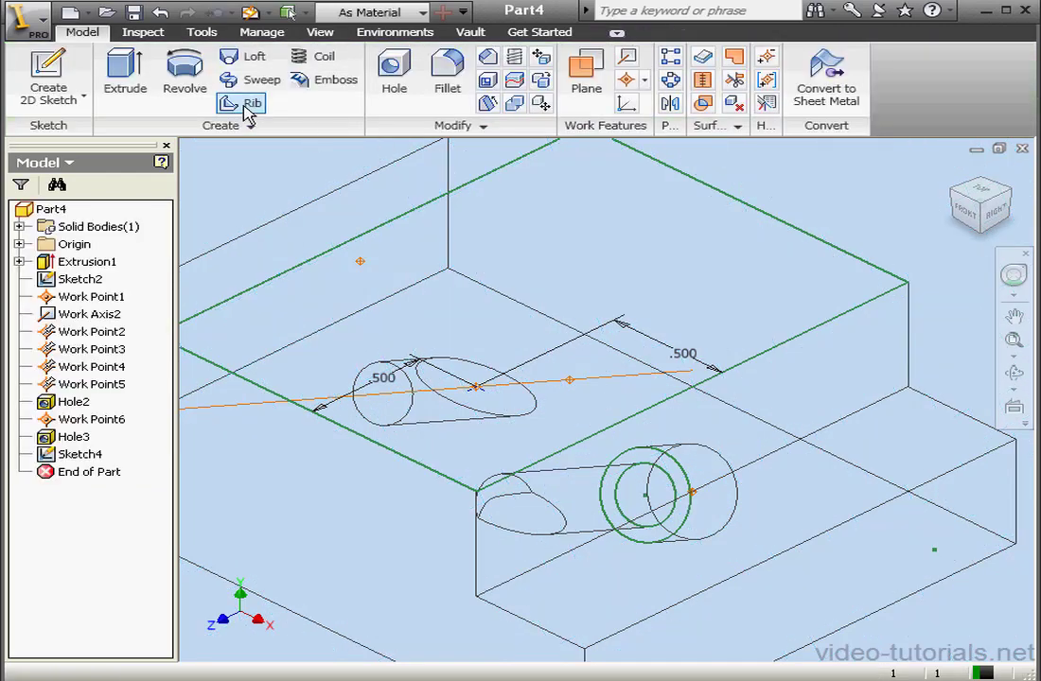
Extrude both the ring and inner circle of the counterbore sketch 2 in outward as a cut.
left_click(137, 74)
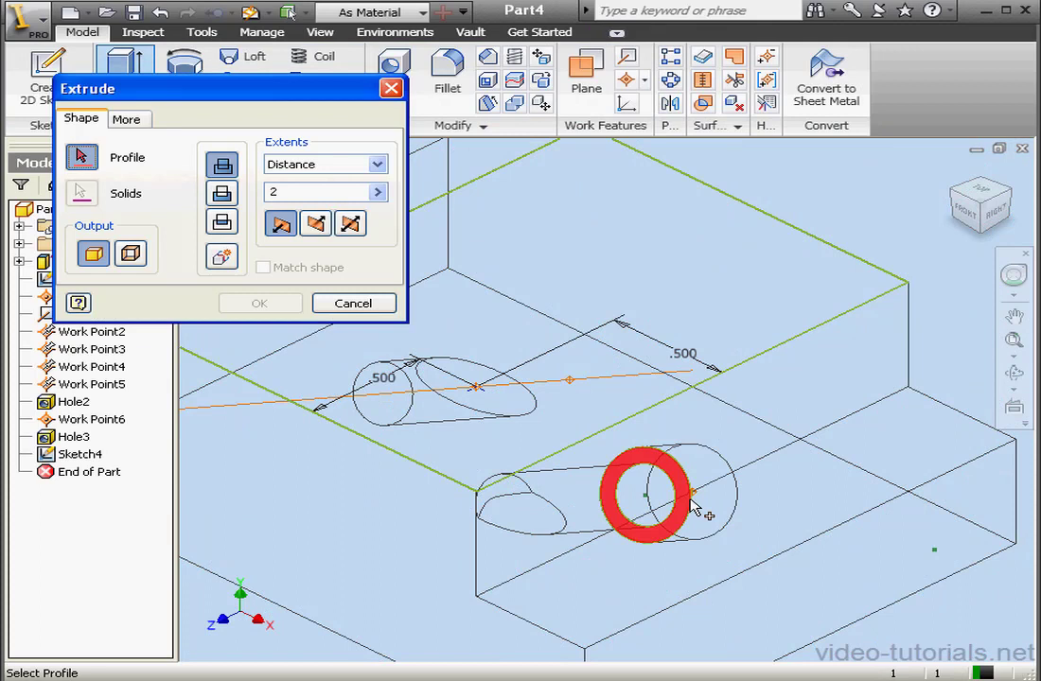
left_click(681, 513)
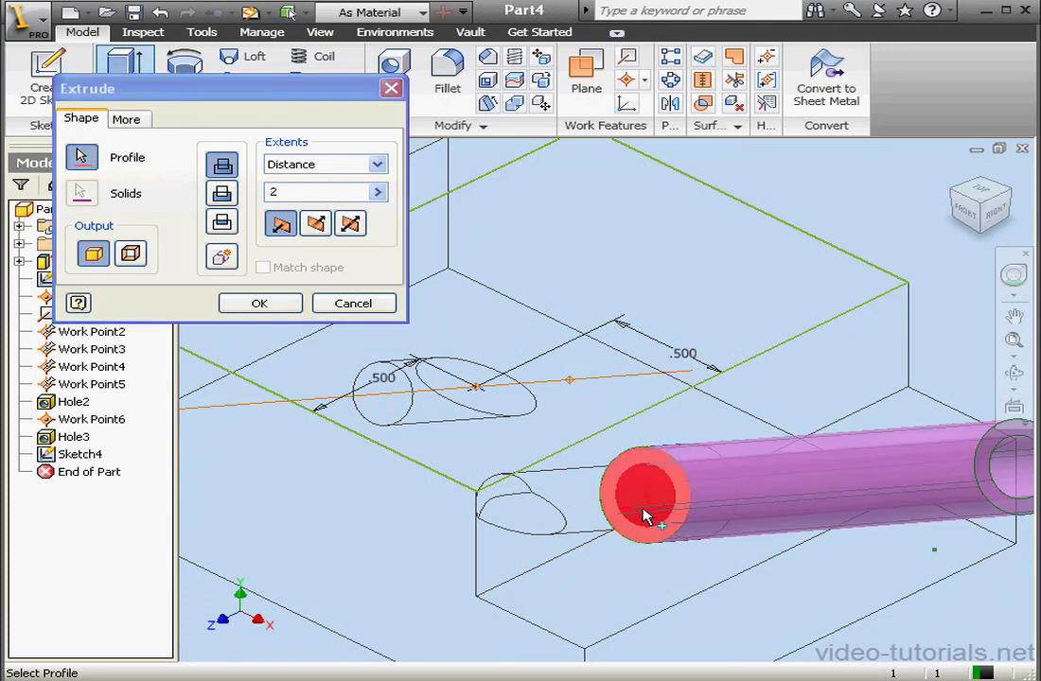
left_click(639, 517)
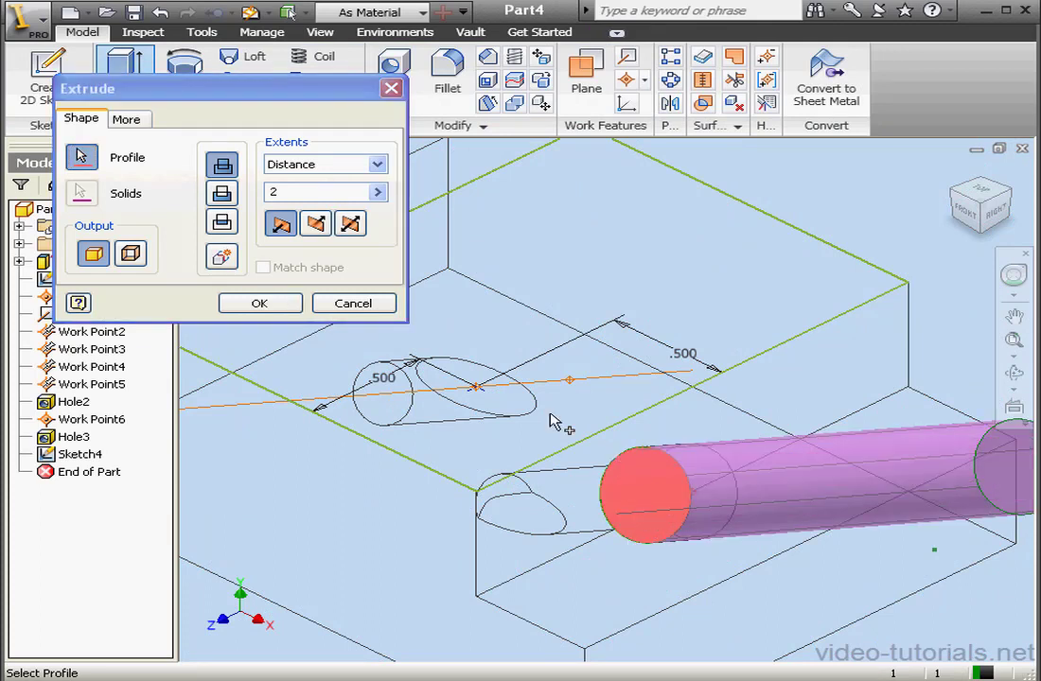
left_click(222, 193)
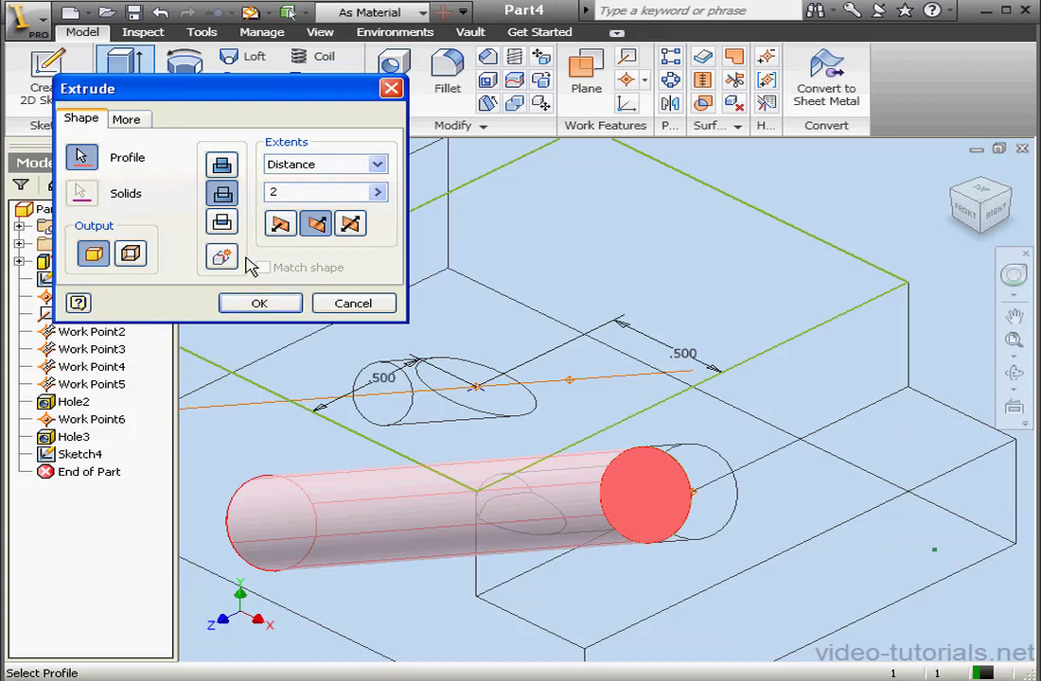
left_click(281, 225)
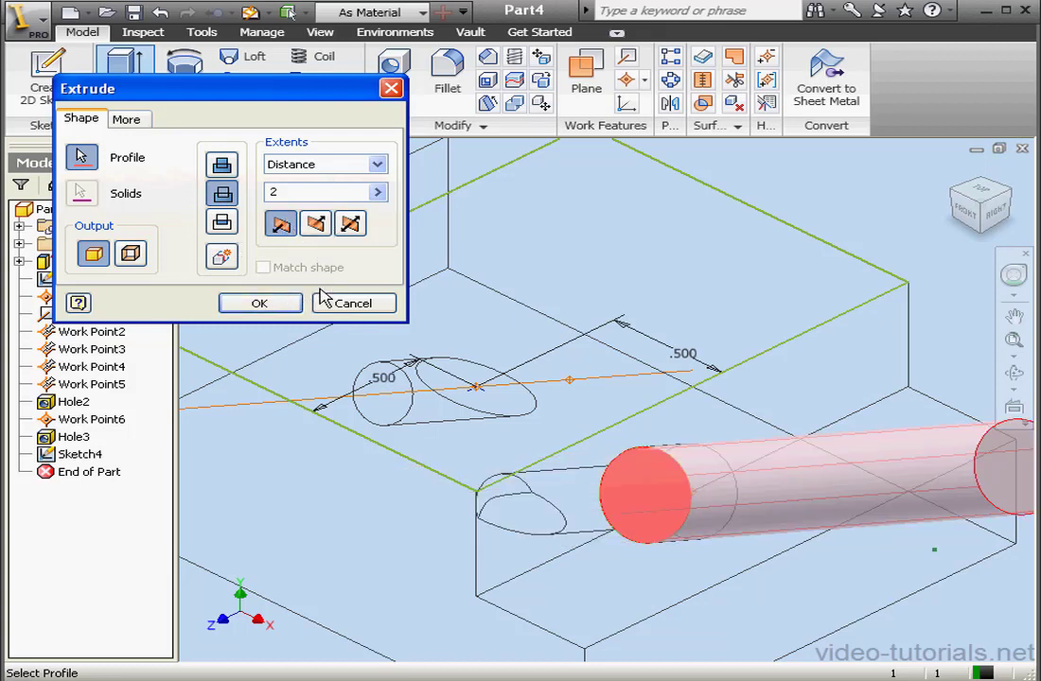
left_click(284, 304)
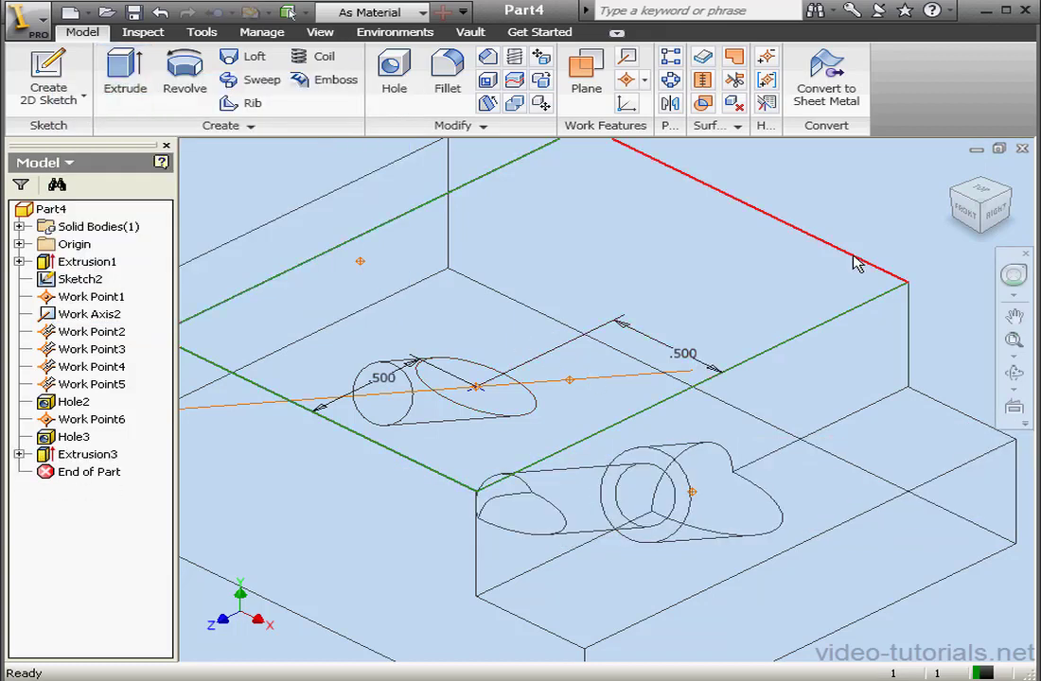
Return the model's visual style to Shaded.
left_click(318, 36)
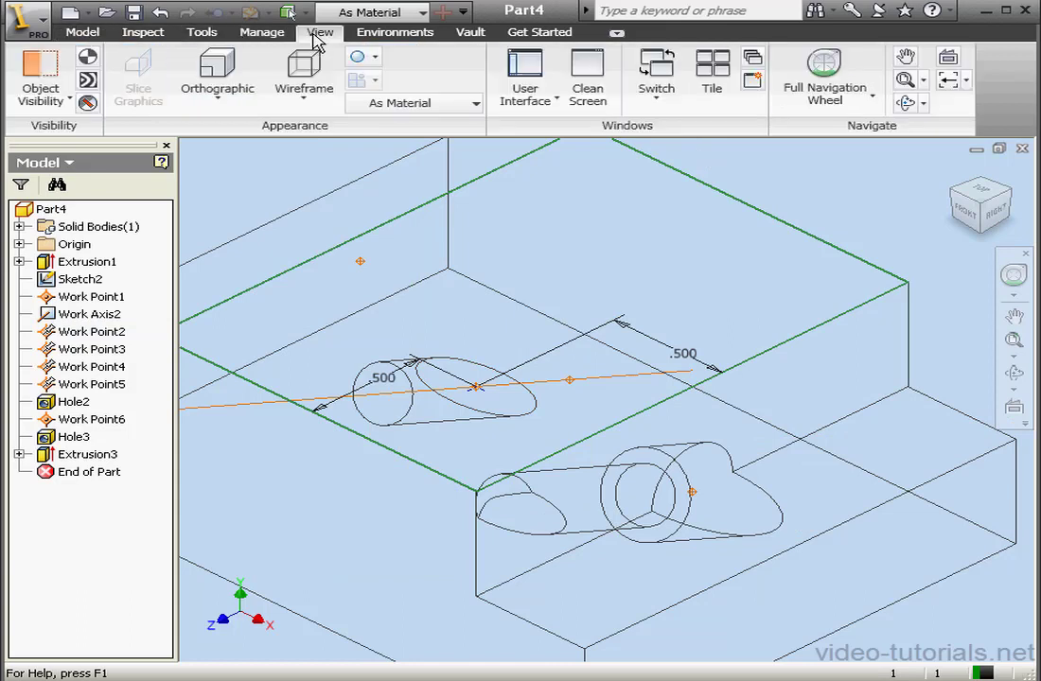
left_click(303, 93)
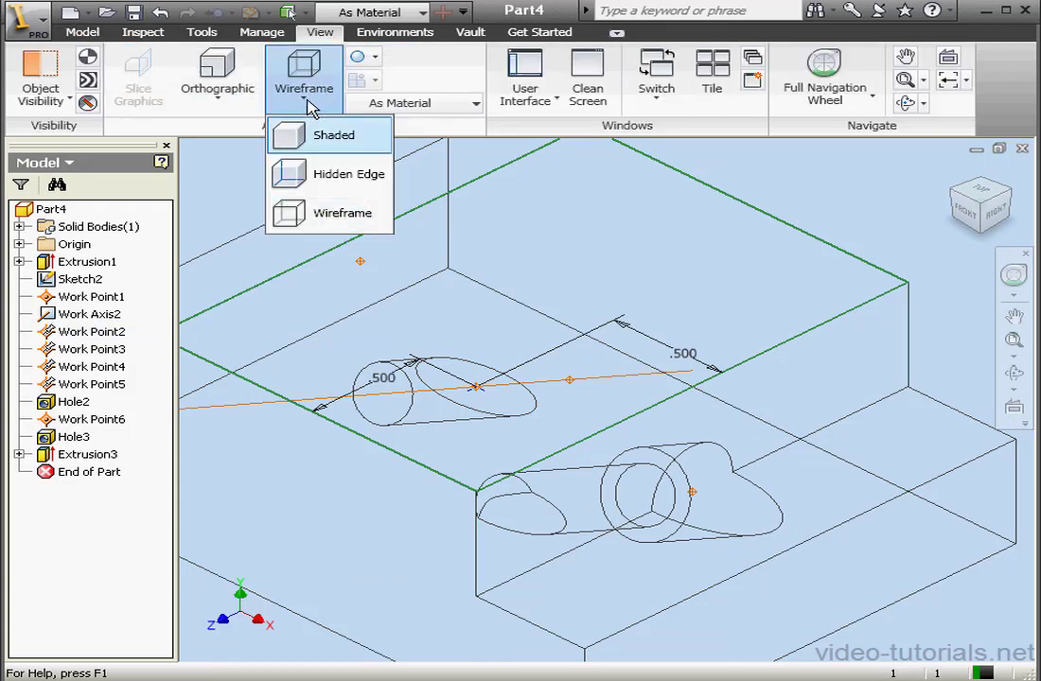
left_click(308, 137)
left_click(824, 300)
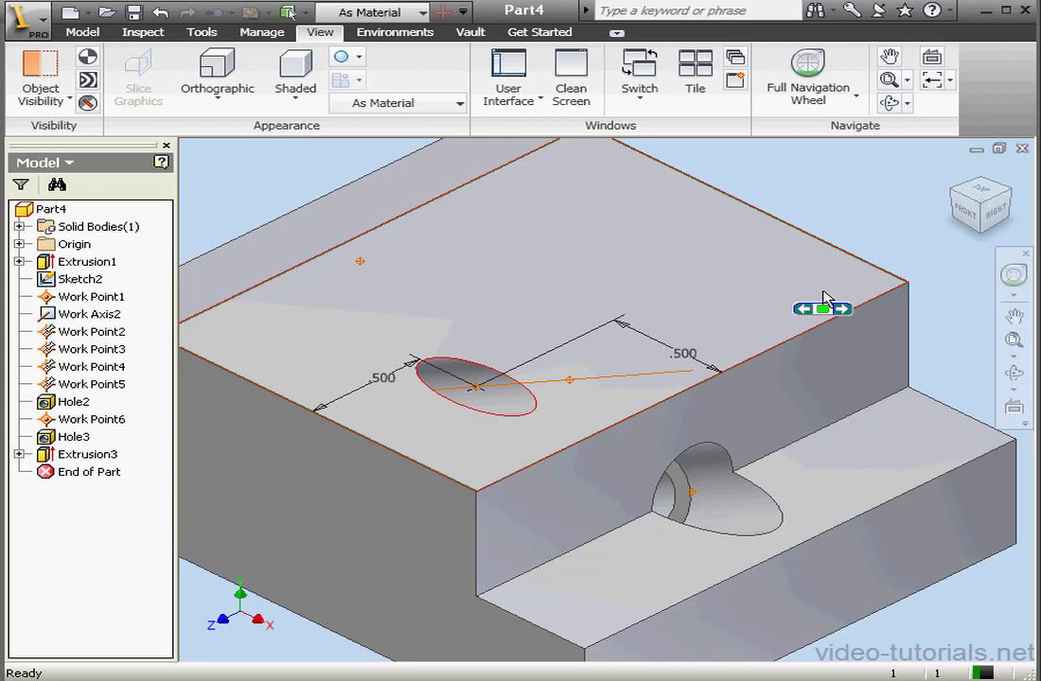
Create a 2D sketch on the part's stepped front profile face.
left_click(362, 490)
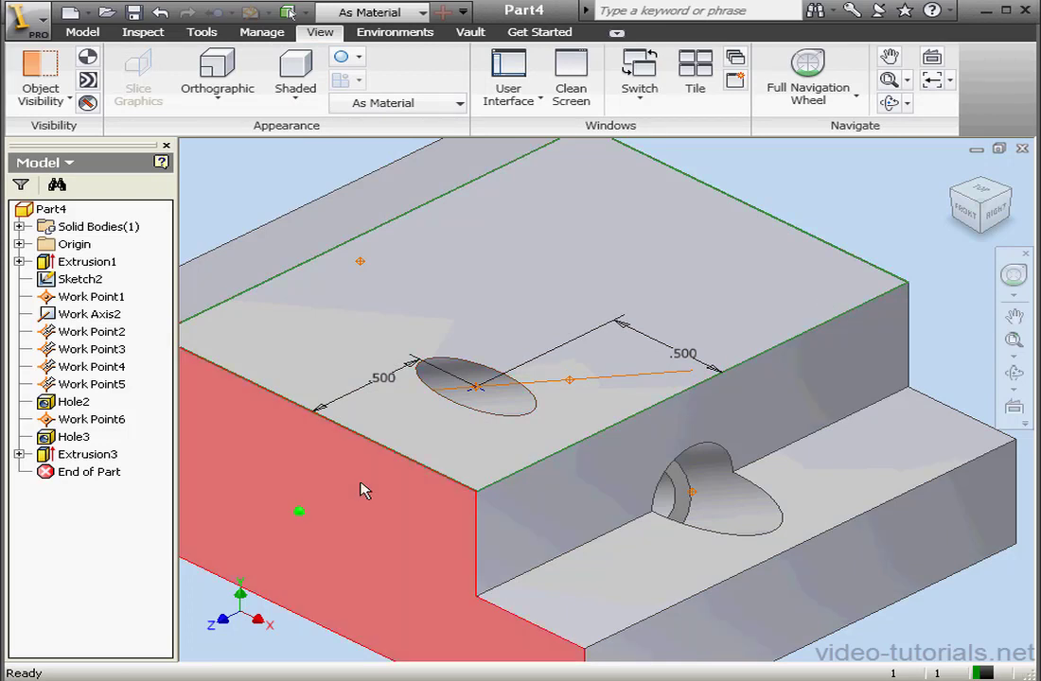
right_click(361, 488)
left_click(440, 583)
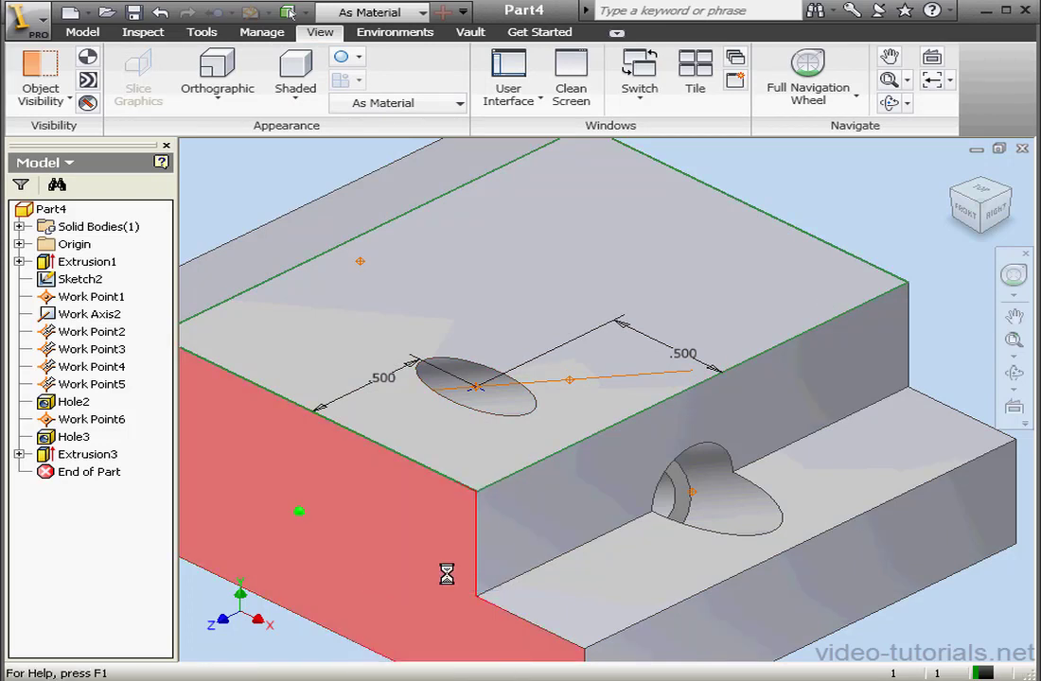
left_click(967, 216)
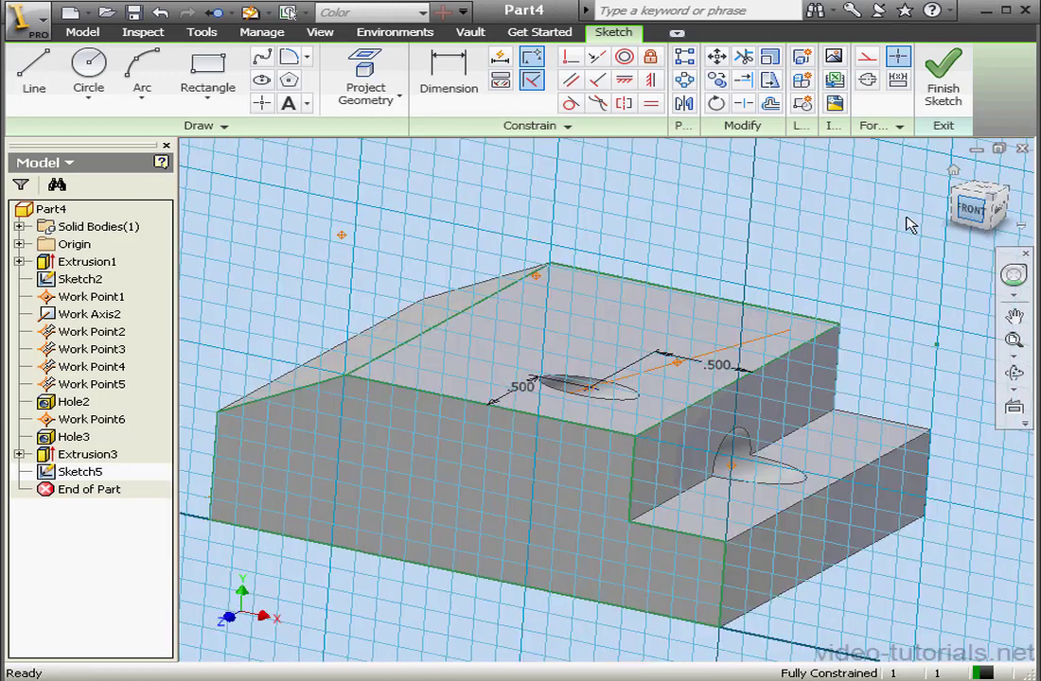
scroll(701, 447, "down", 3)
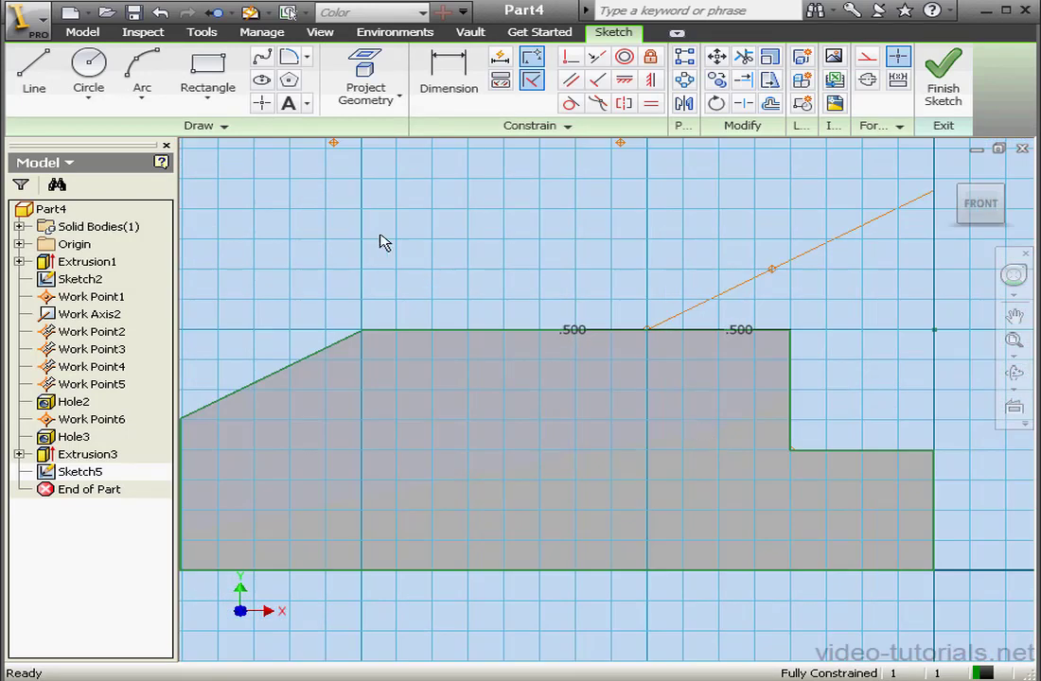
Sketch a diagonal line from the upper corner above the step down into the front face and make it construction geometry.
left_click(35, 74)
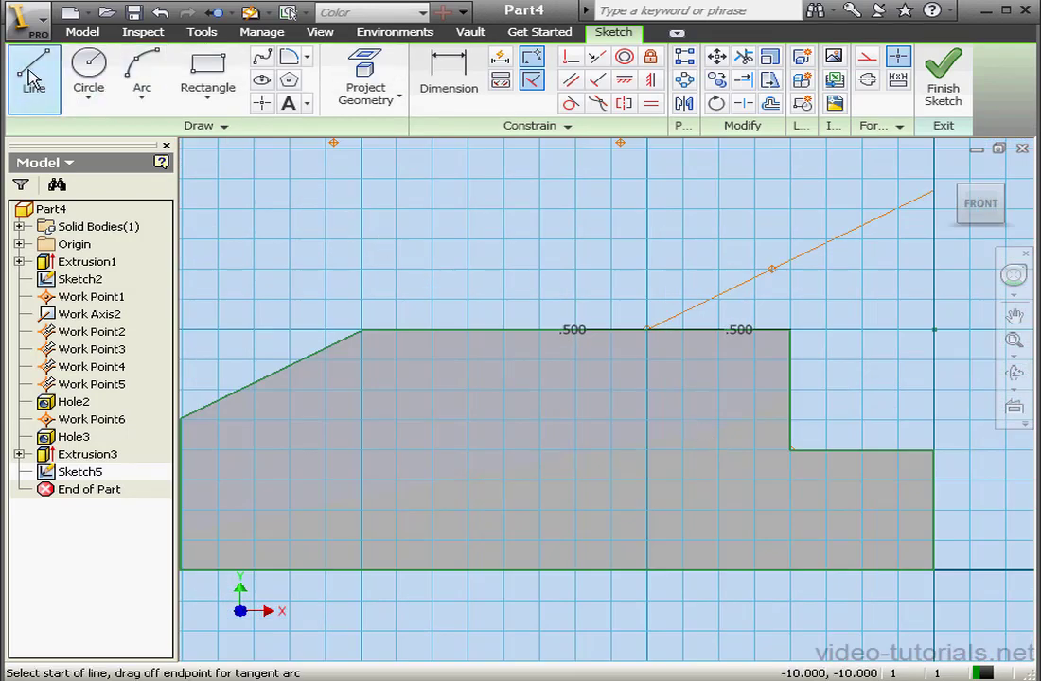
left_click(790, 330)
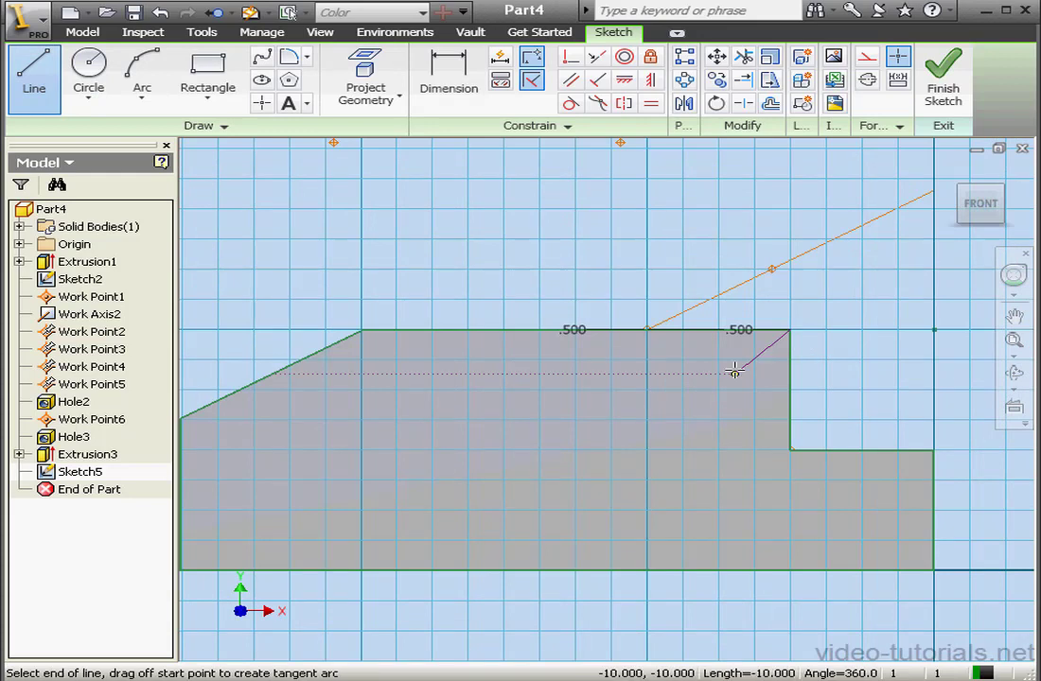
left_click(558, 526)
right_click(611, 517)
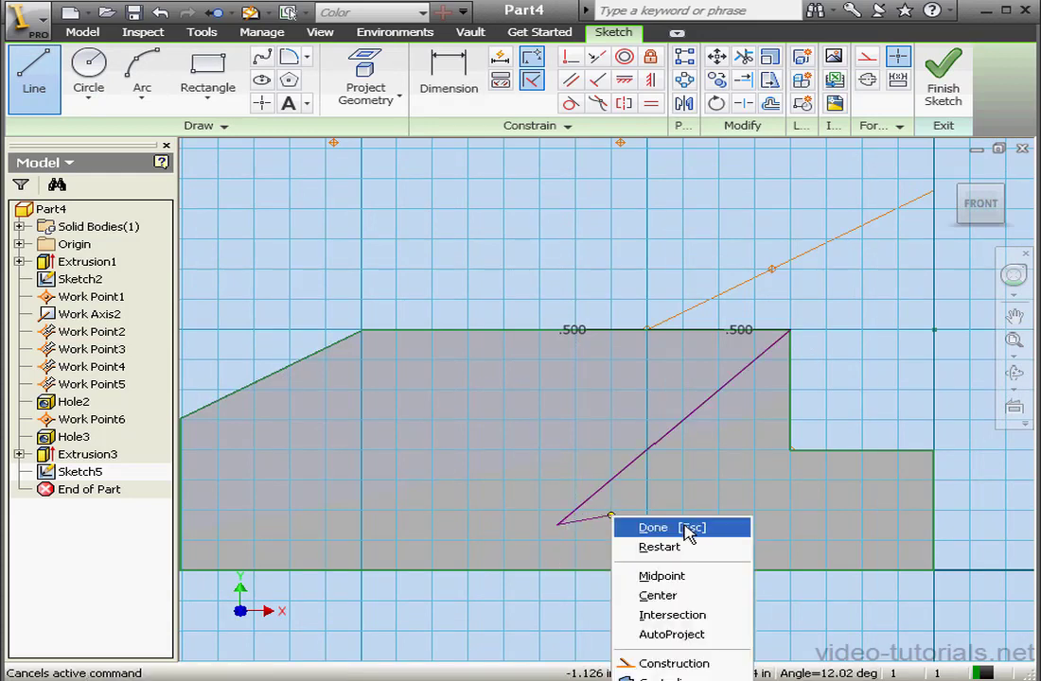
left_click(685, 527)
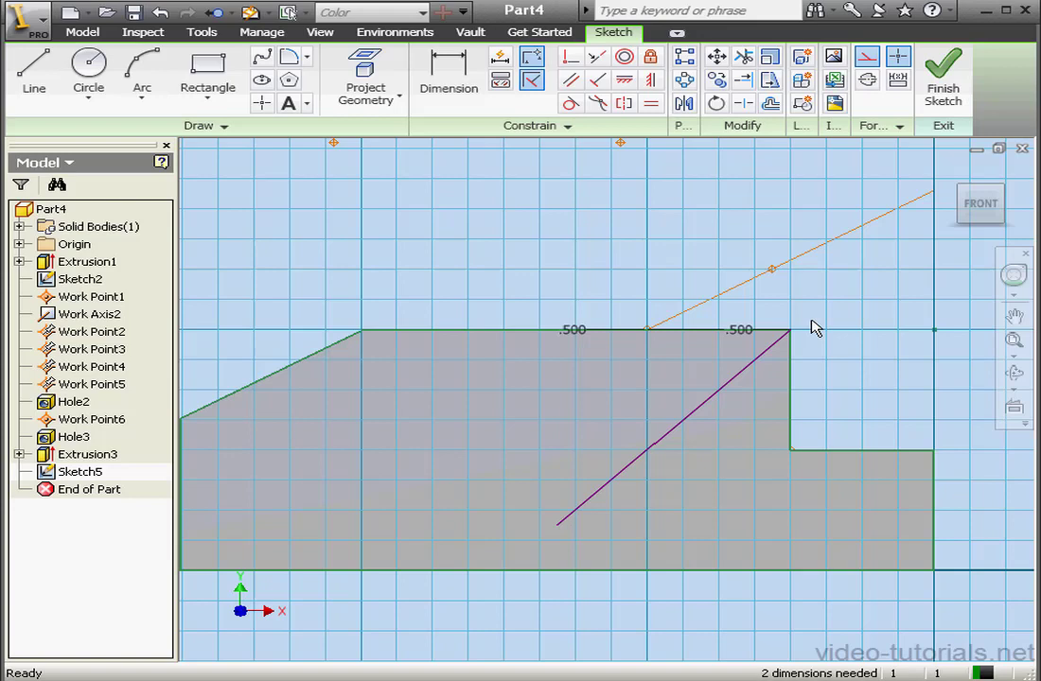
left_click(721, 389)
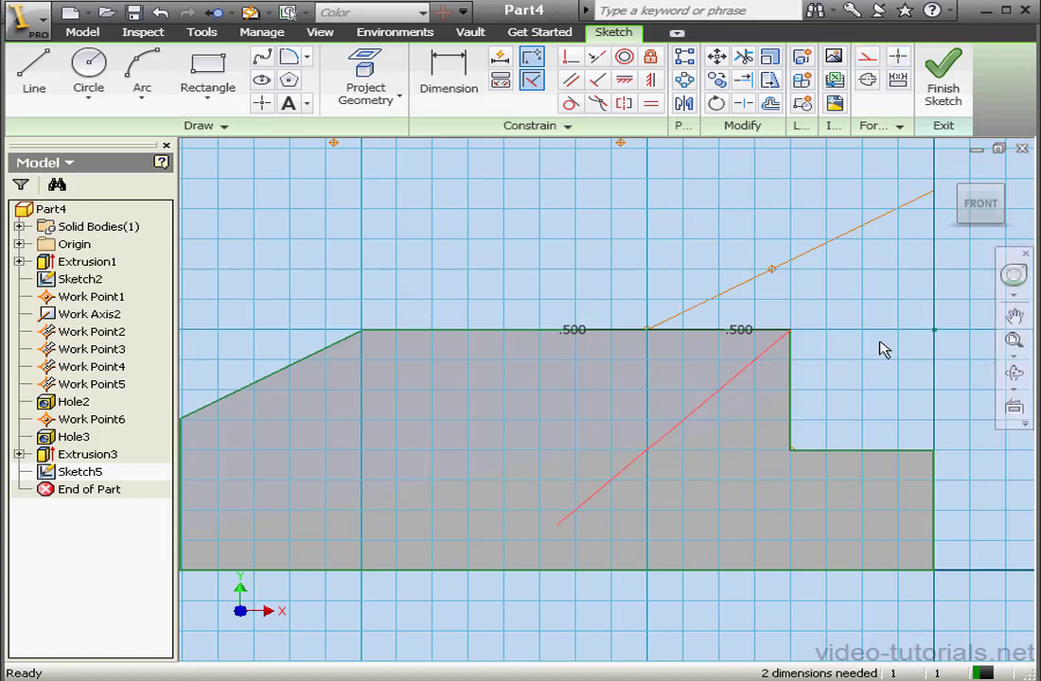
left_click(866, 56)
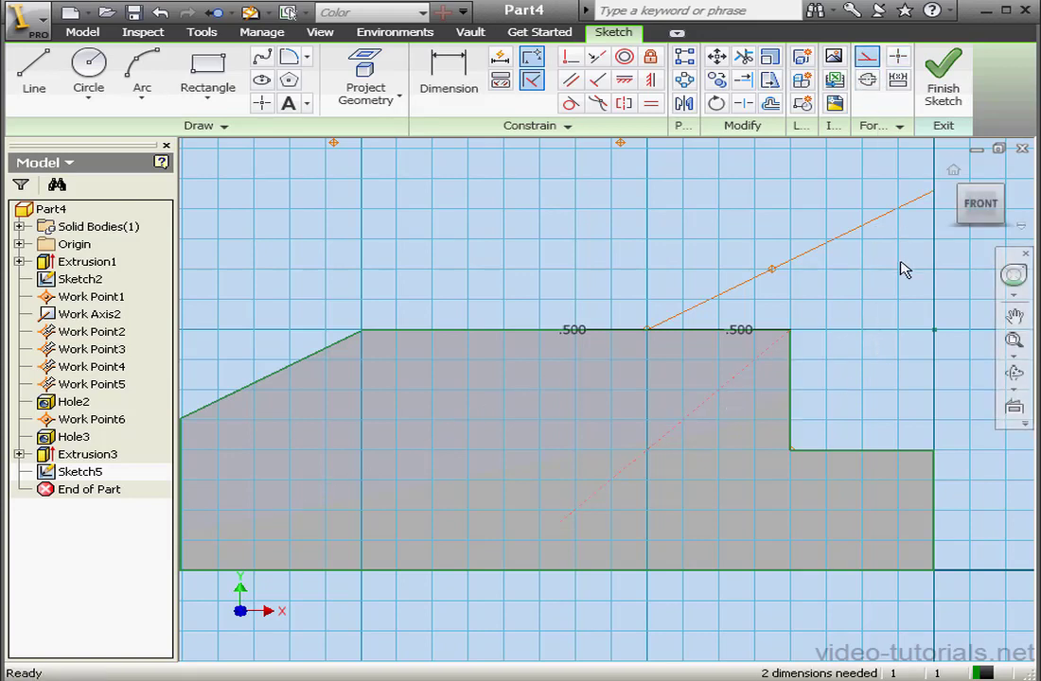
Dimension the angle between the step's vertical edge and the construction line as 50 degrees, and finish the sketch.
left_click(448, 76)
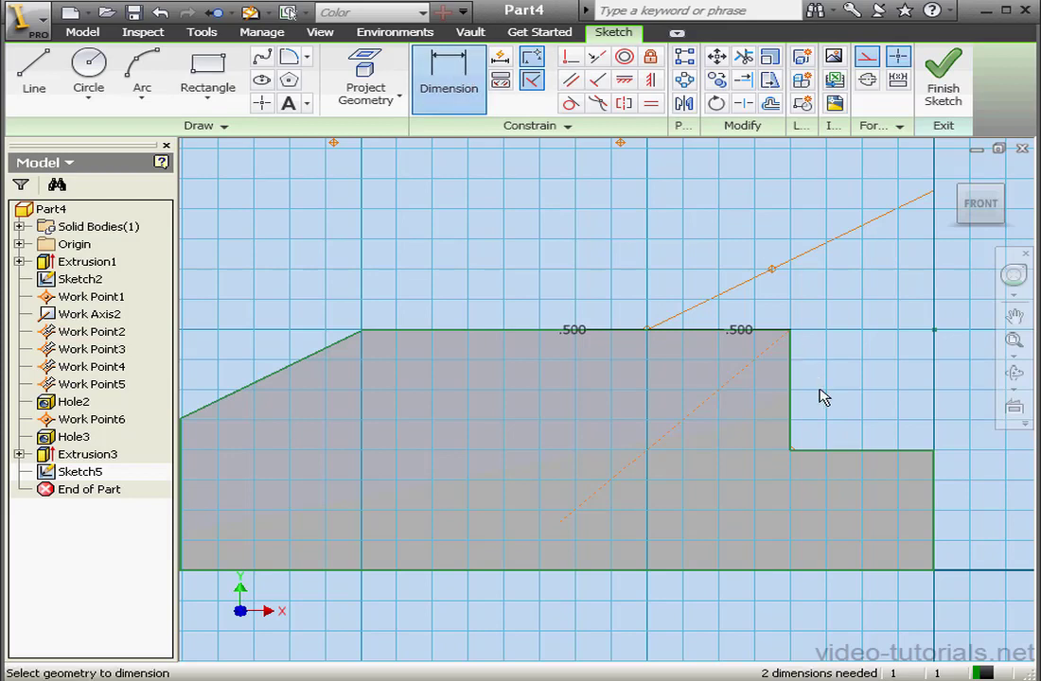
left_click(787, 396)
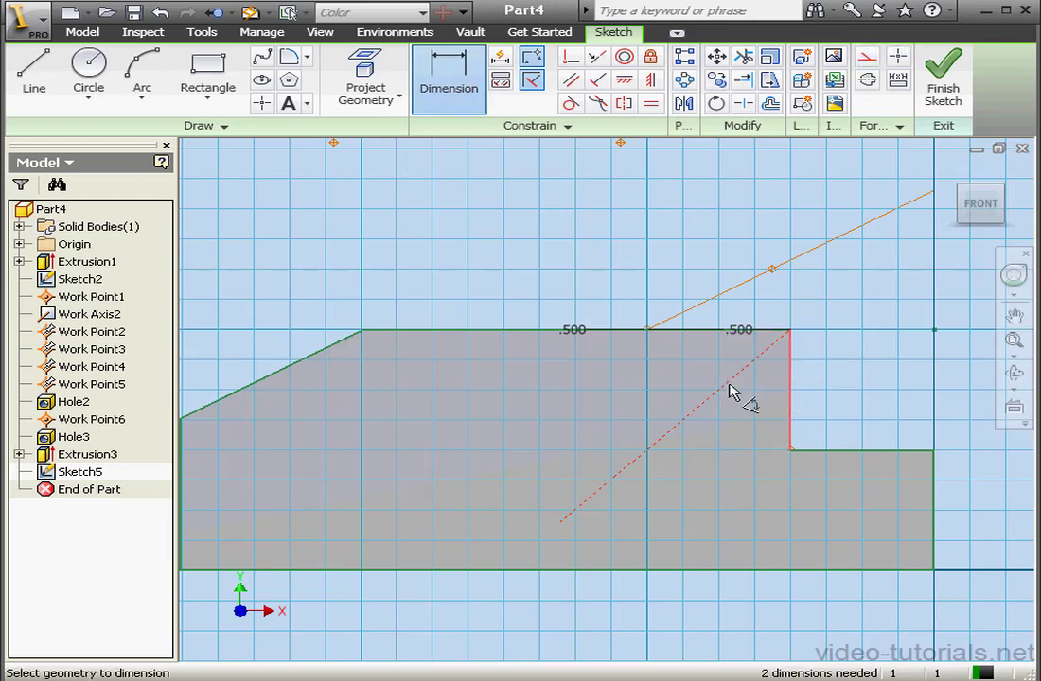
left_click(733, 392)
left_click(746, 434)
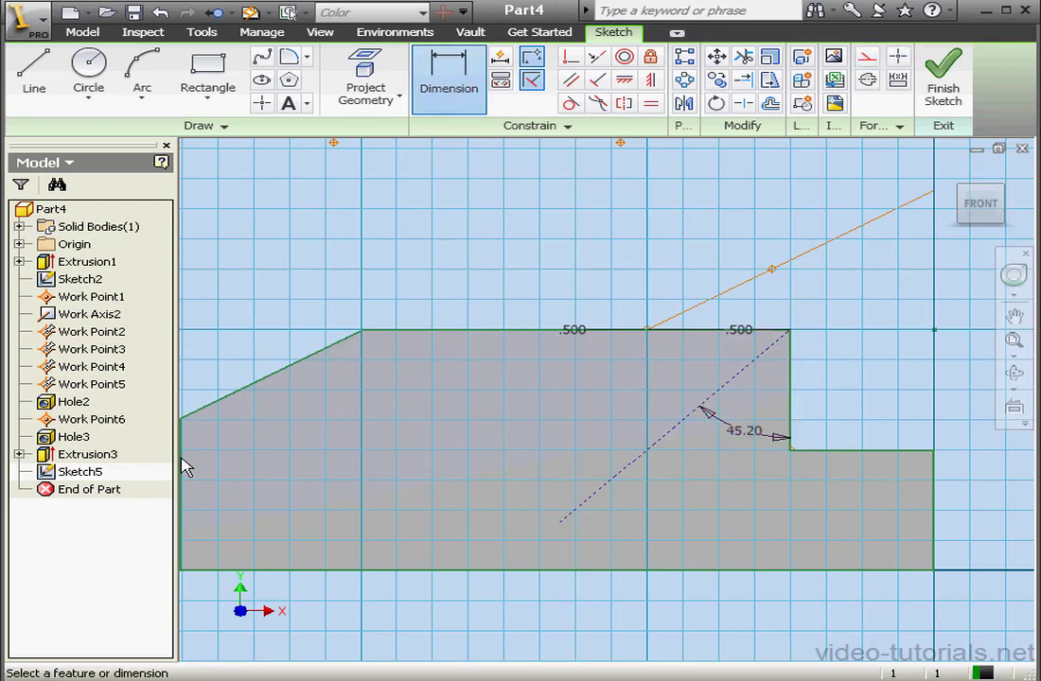
left_click_drag(717, 502, 623, 506)
type("50")
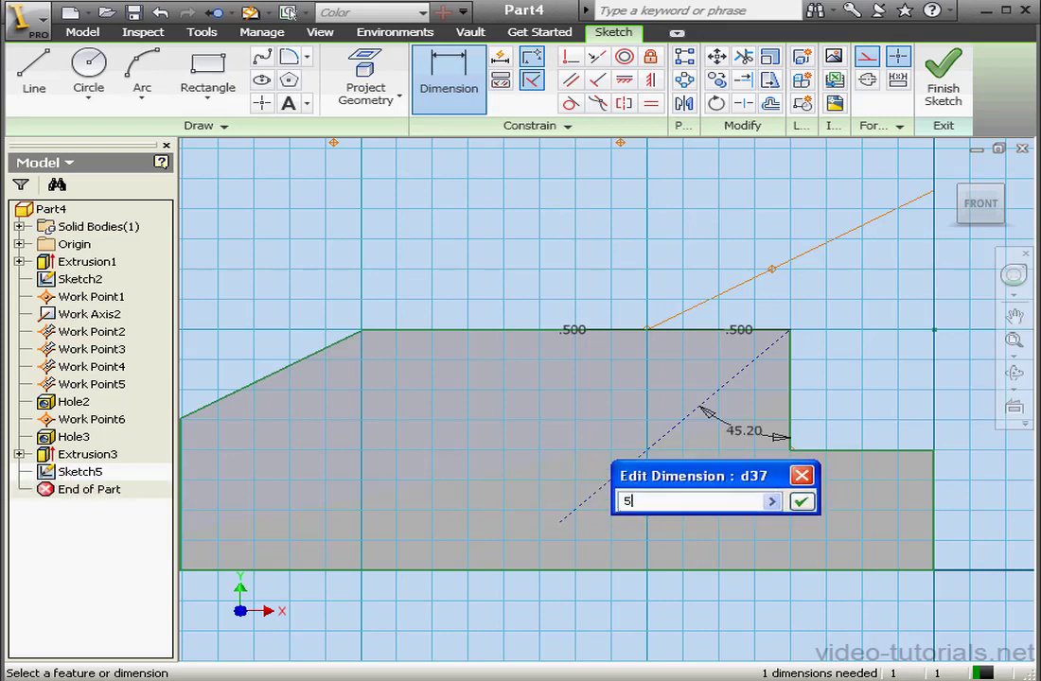
left_click(802, 501)
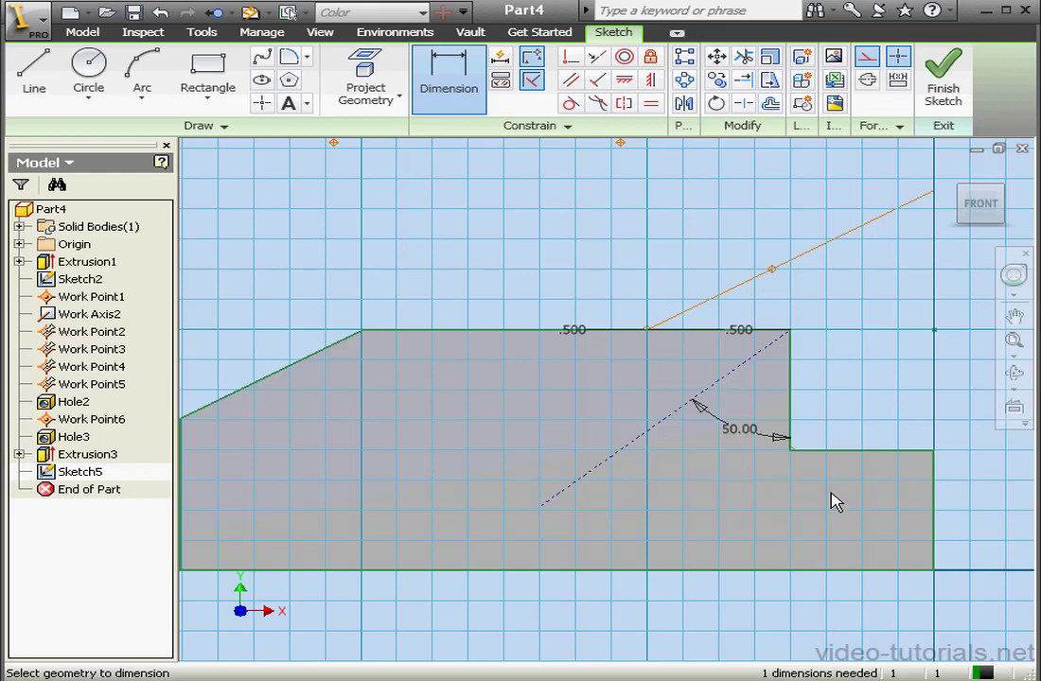
left_click(942, 93)
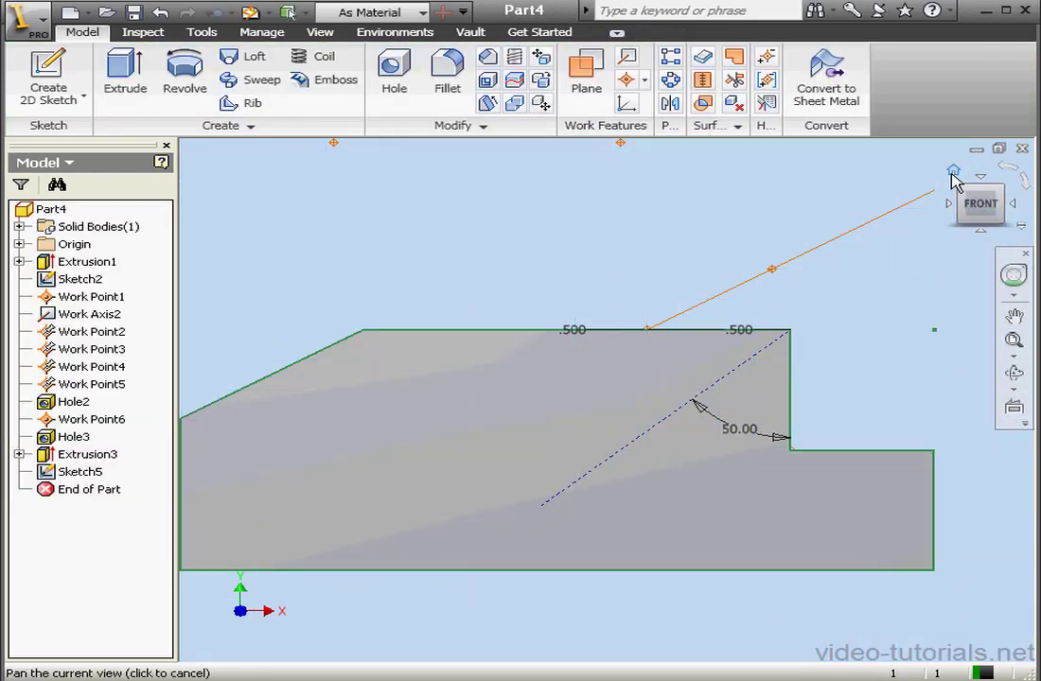
Place a work point on the upper front corner where the construction line starts.
left_click(954, 170)
scroll(606, 495, "down", 3)
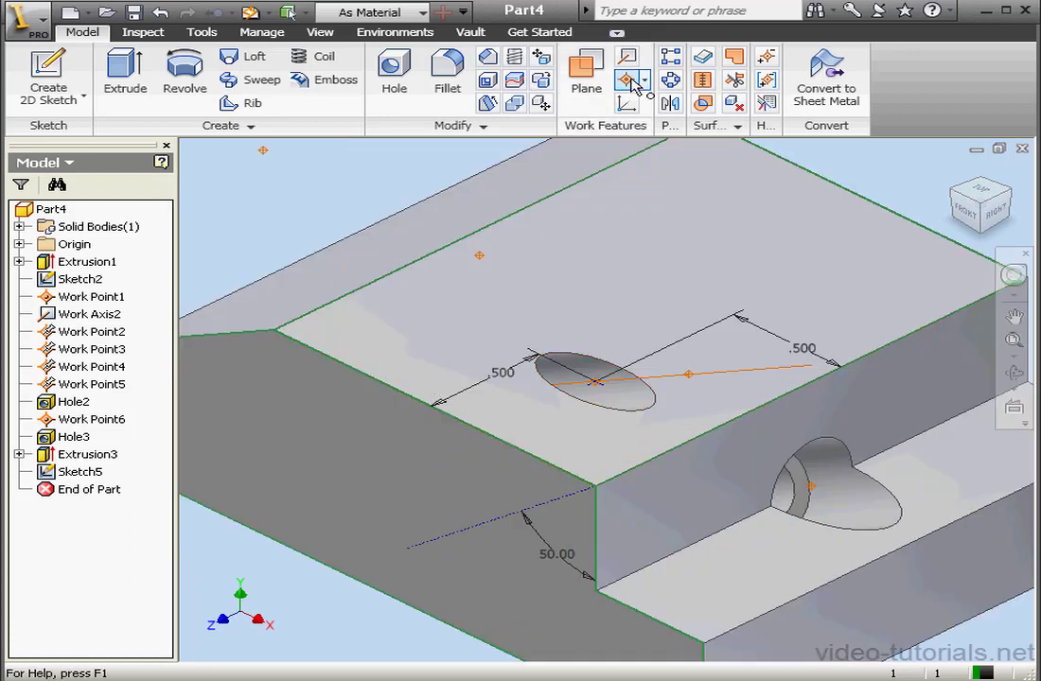
left_click(631, 82)
left_click(596, 487)
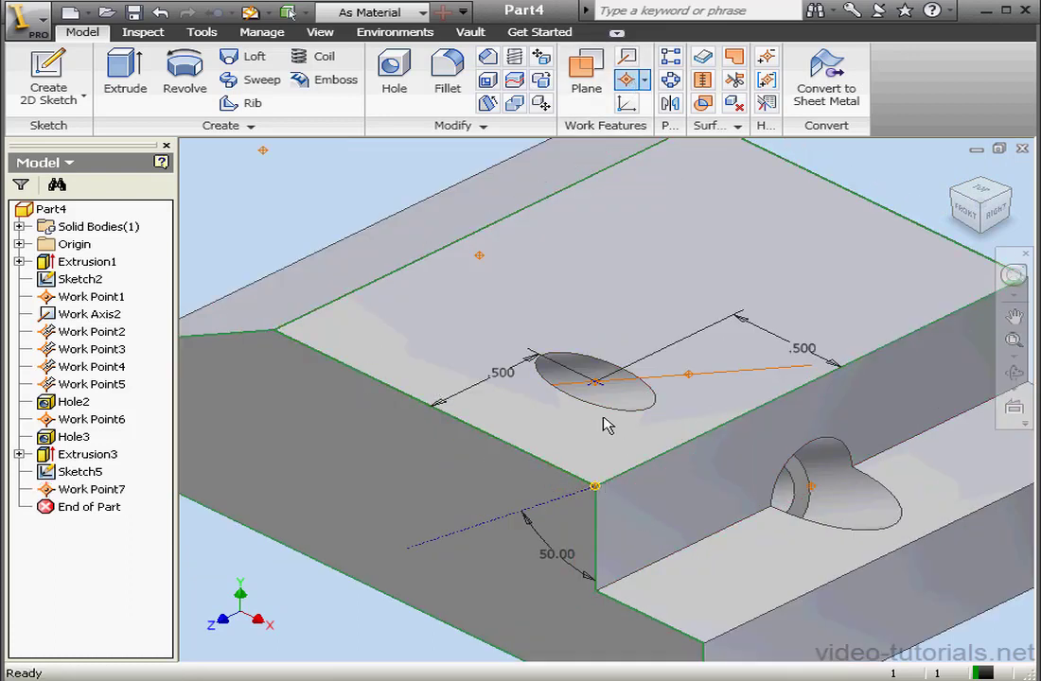
left_click(394, 71)
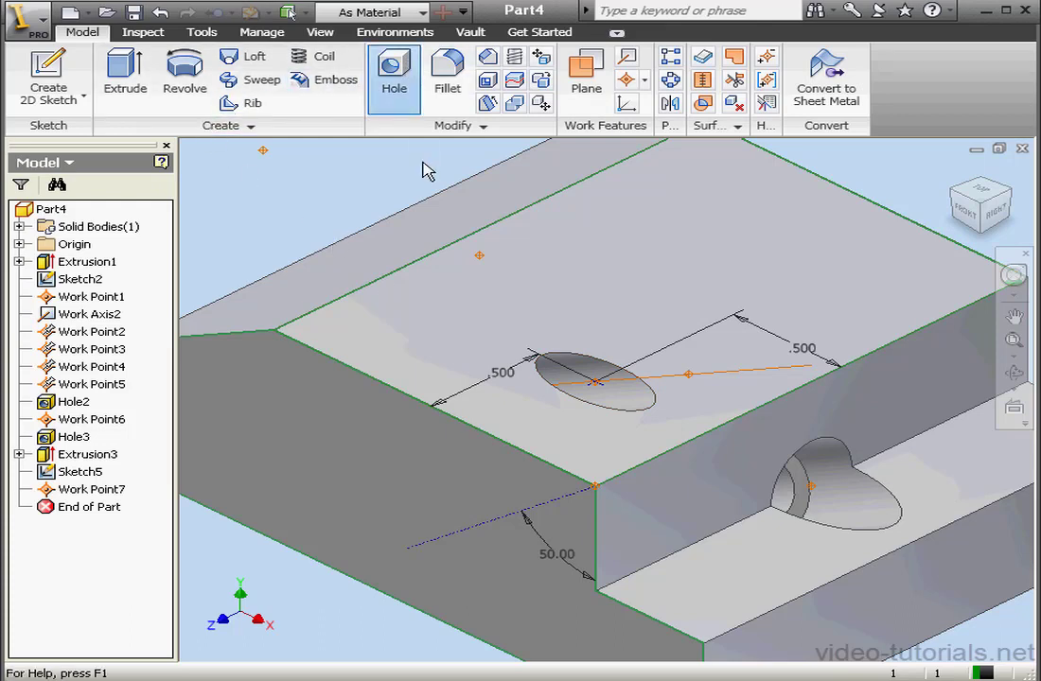
left_click(242, 107)
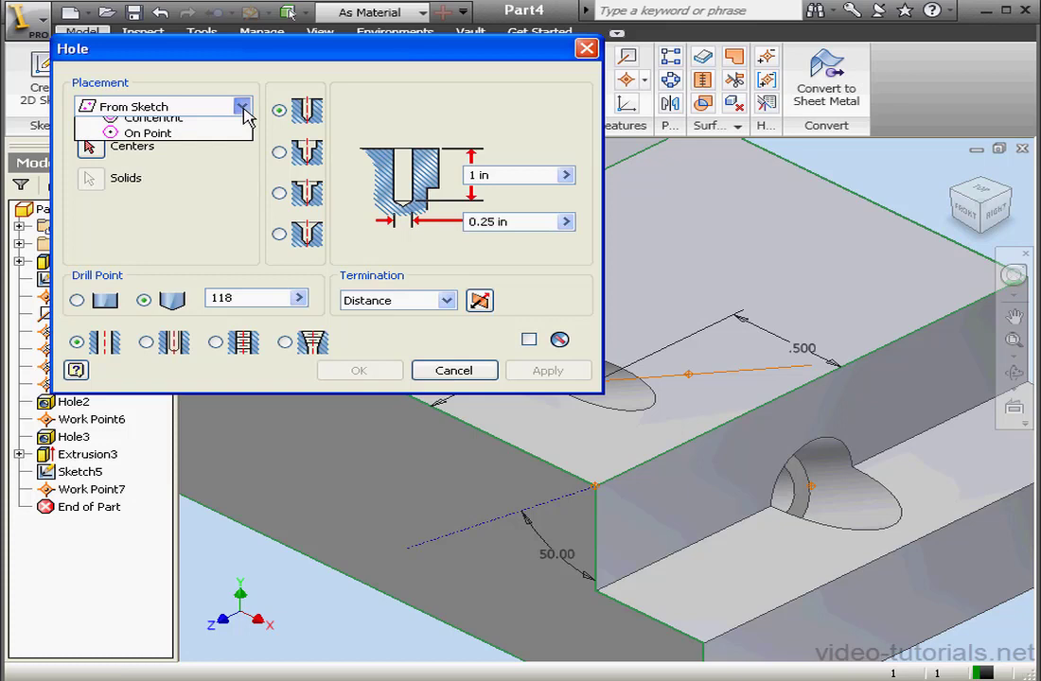
left_click(479, 374)
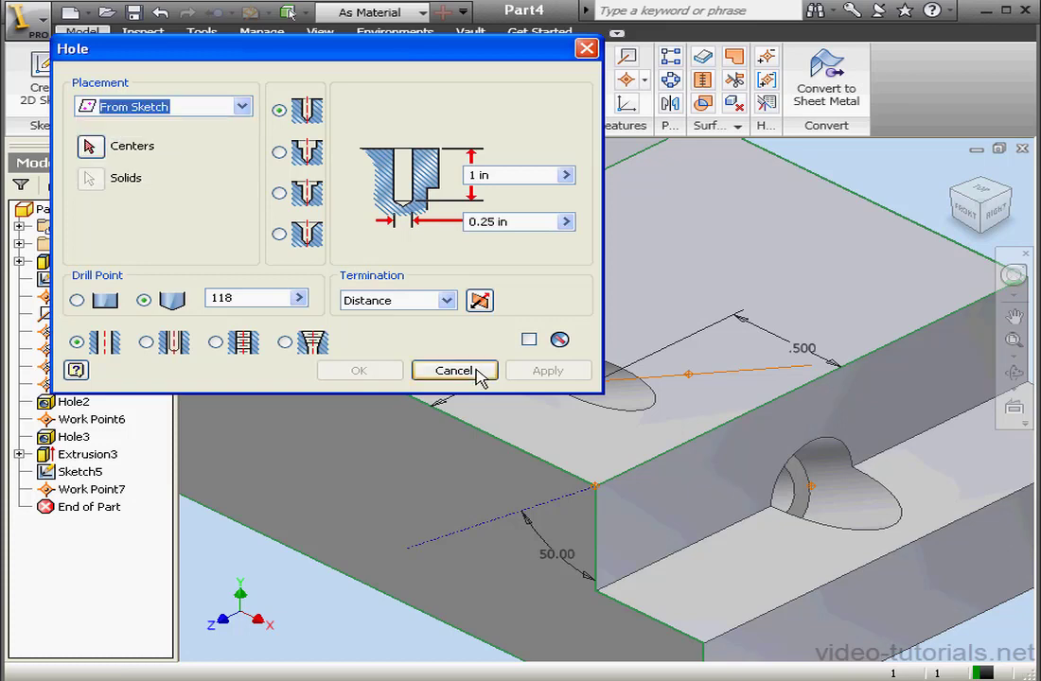
left_click(483, 373)
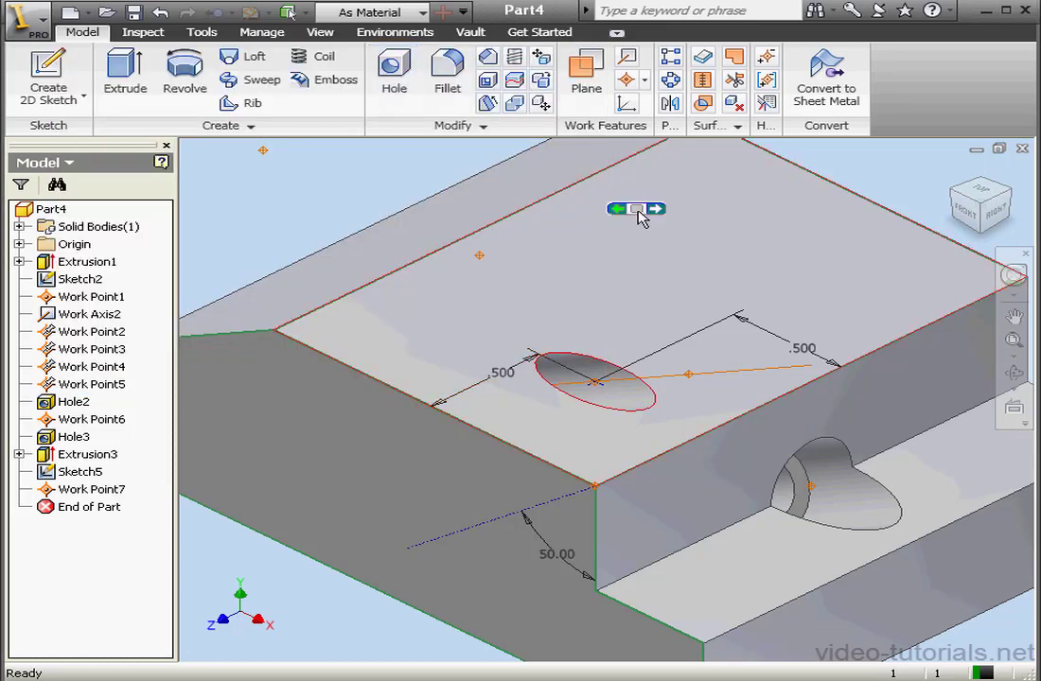
Add a work axis along the construction line and drill a 0.25 in hole 1 in deep from the corner work point along it into the part.
left_click(625, 55)
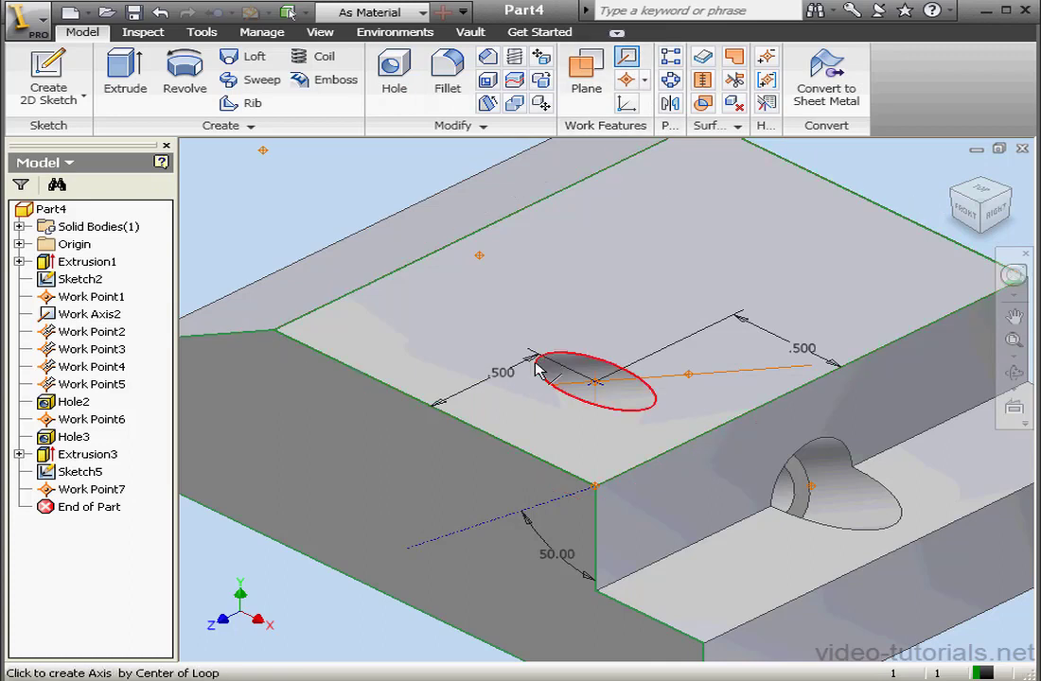
left_click(523, 505)
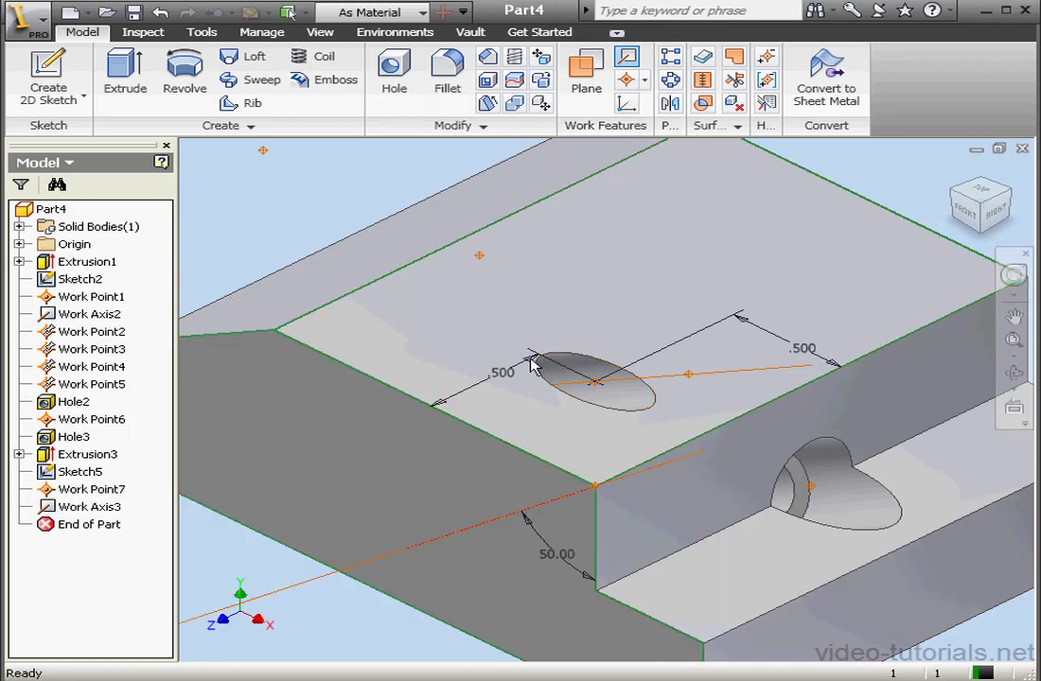
left_click(397, 83)
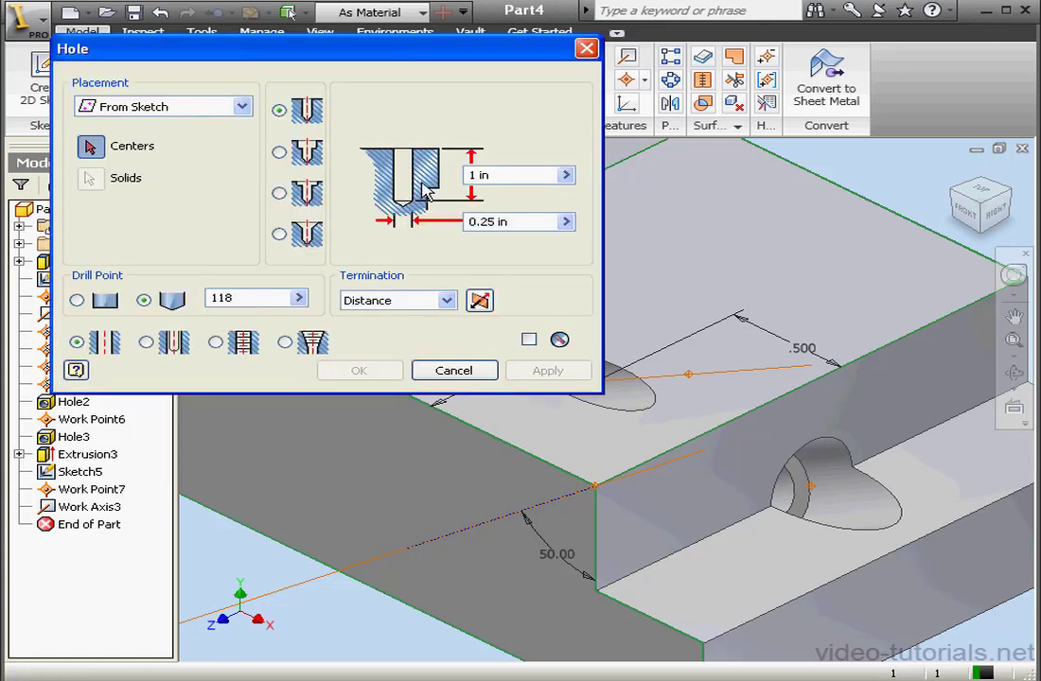
left_click(242, 106)
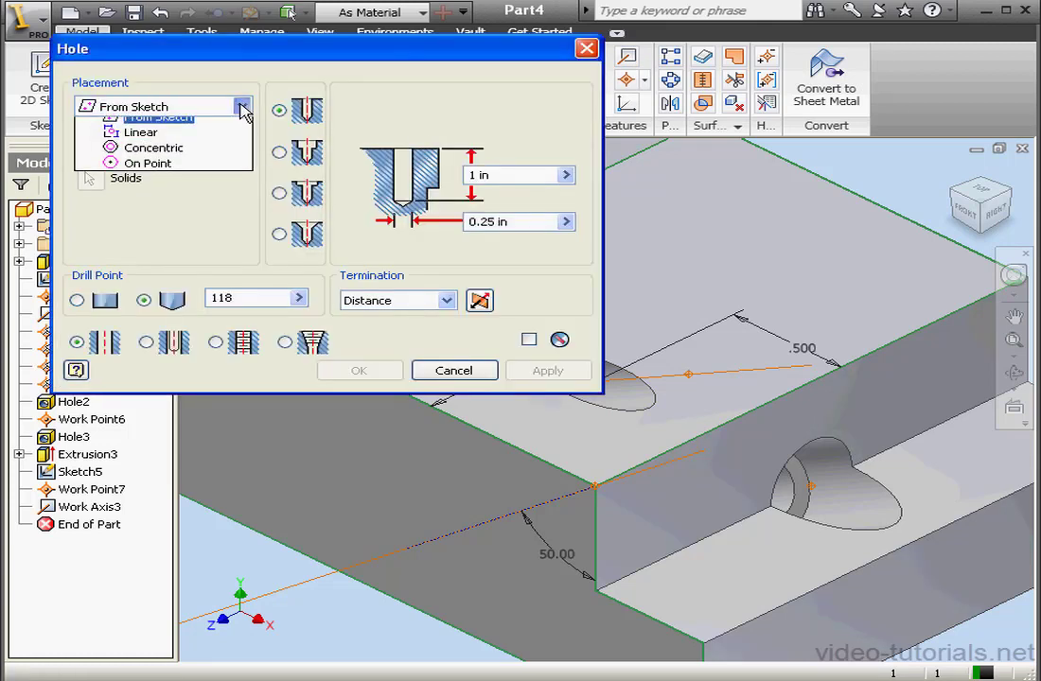
left_click(186, 167)
left_click(594, 486)
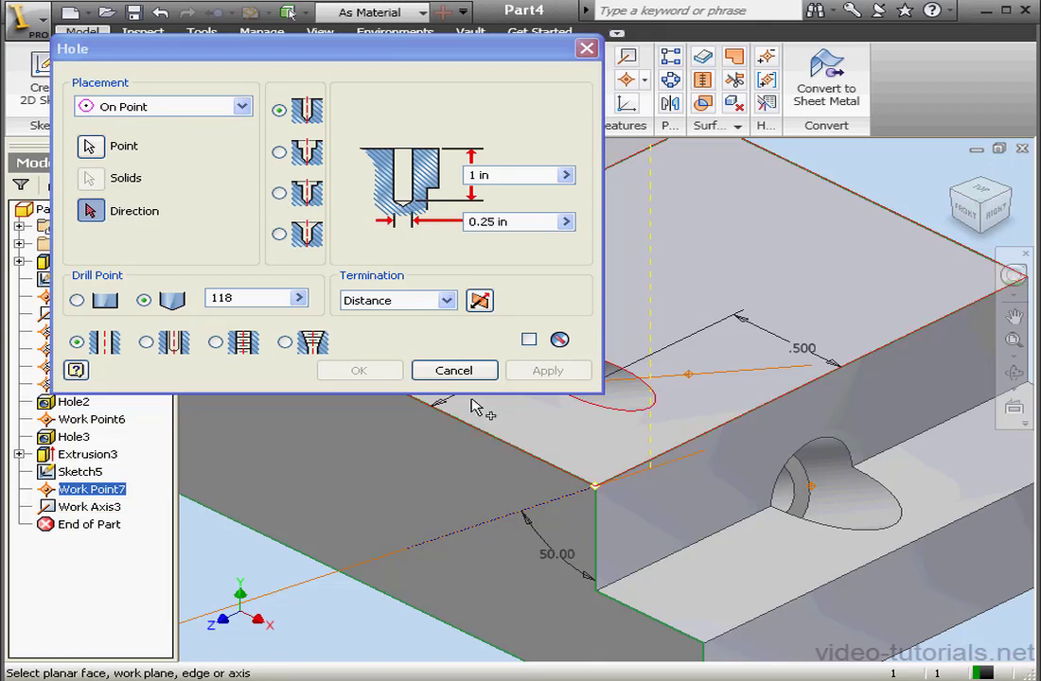
left_click(678, 468)
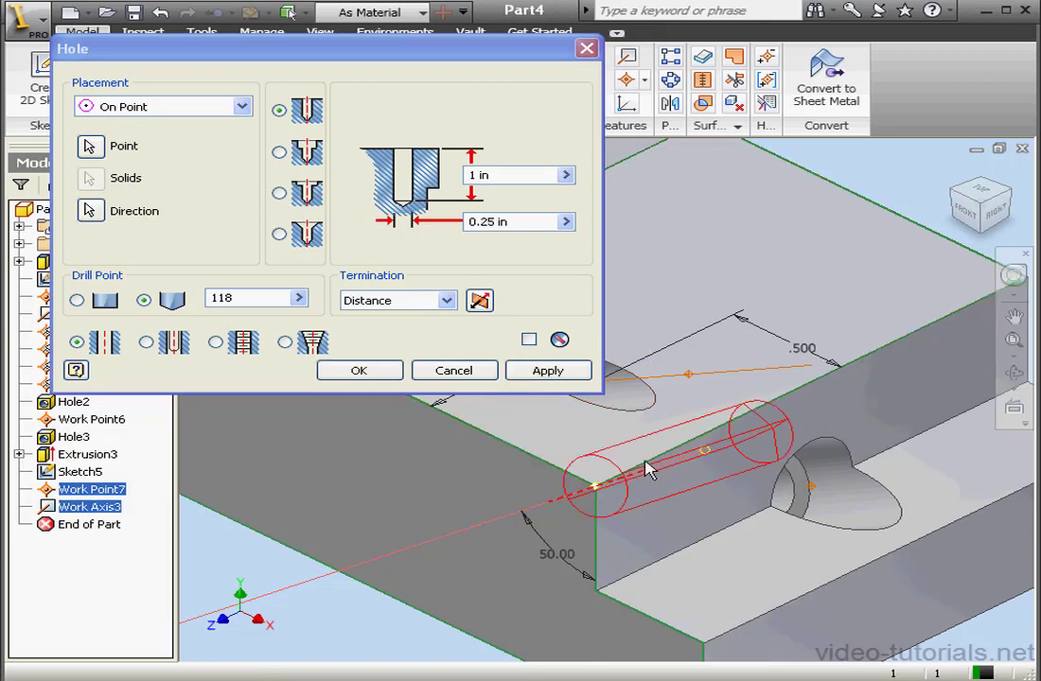
left_click(480, 300)
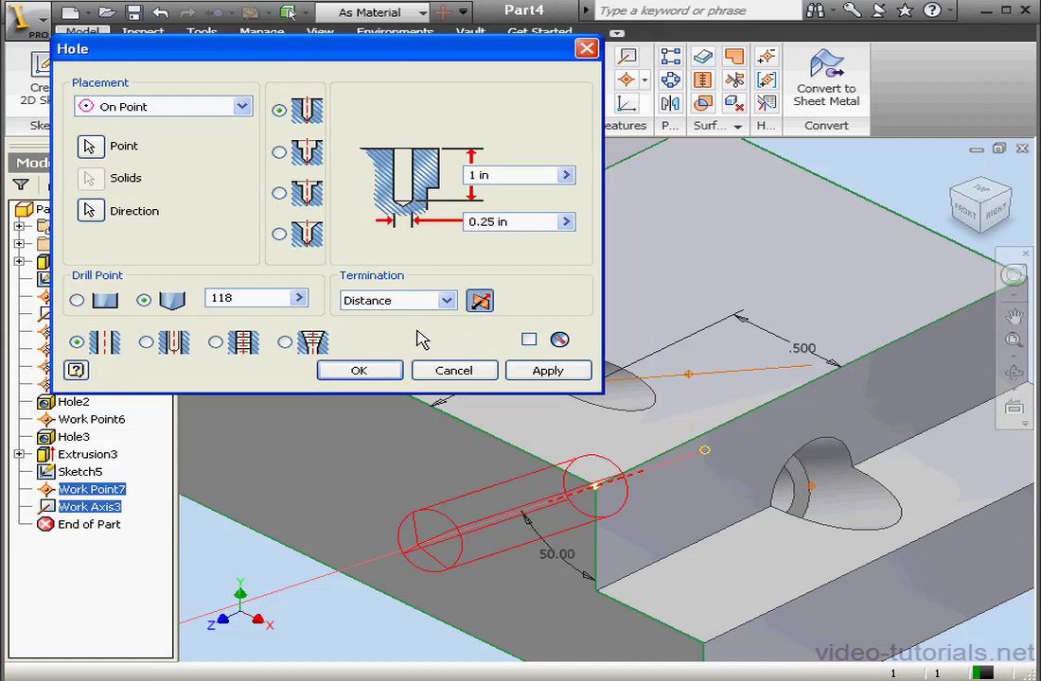
left_click(388, 374)
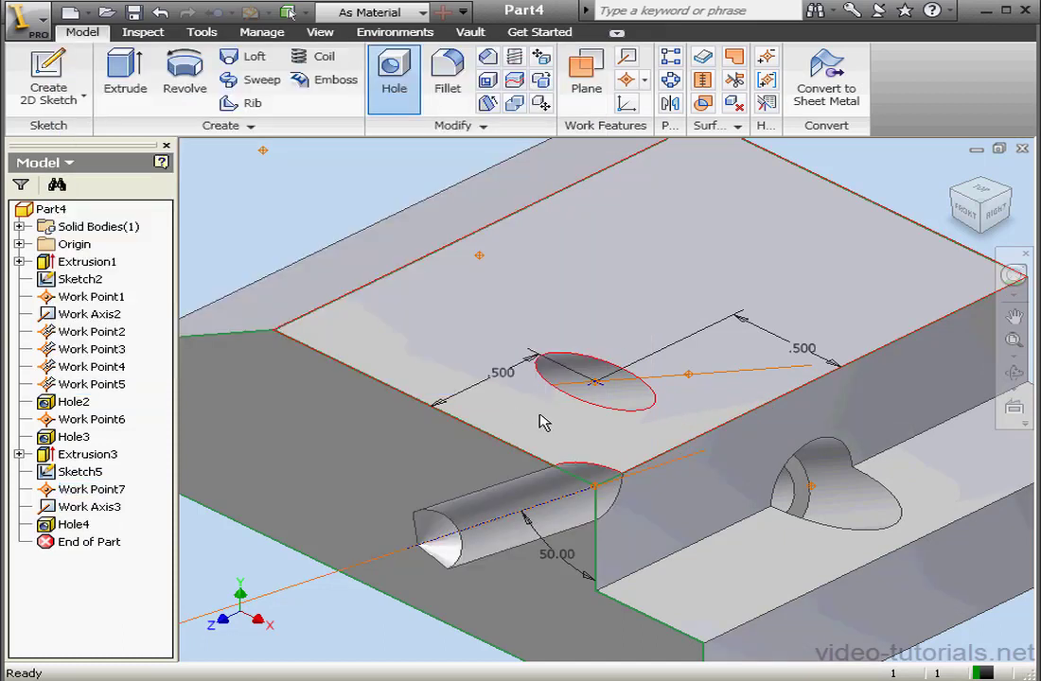